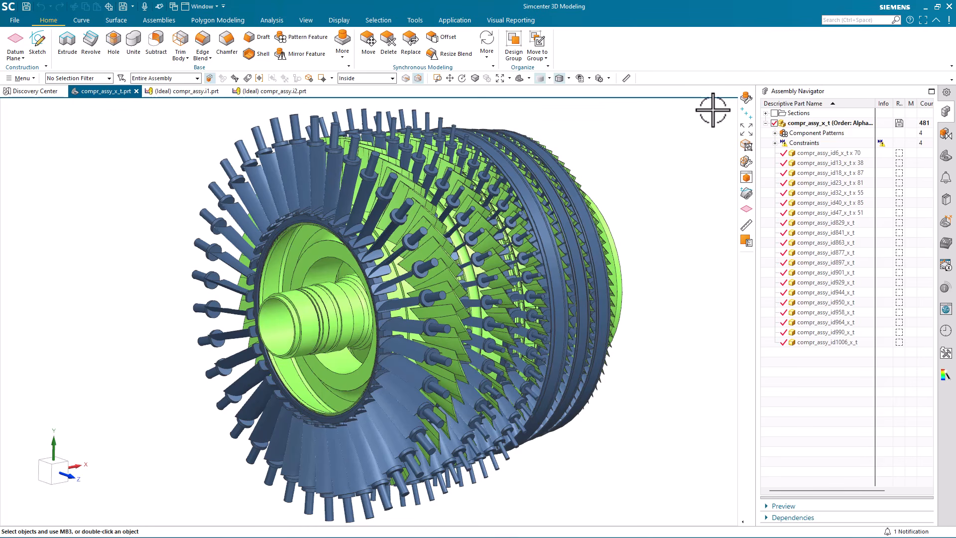
- Open the Clearance Browser for the compressor assembly and make STAGE 1 STATOR the active clearance set
click(712, 120)
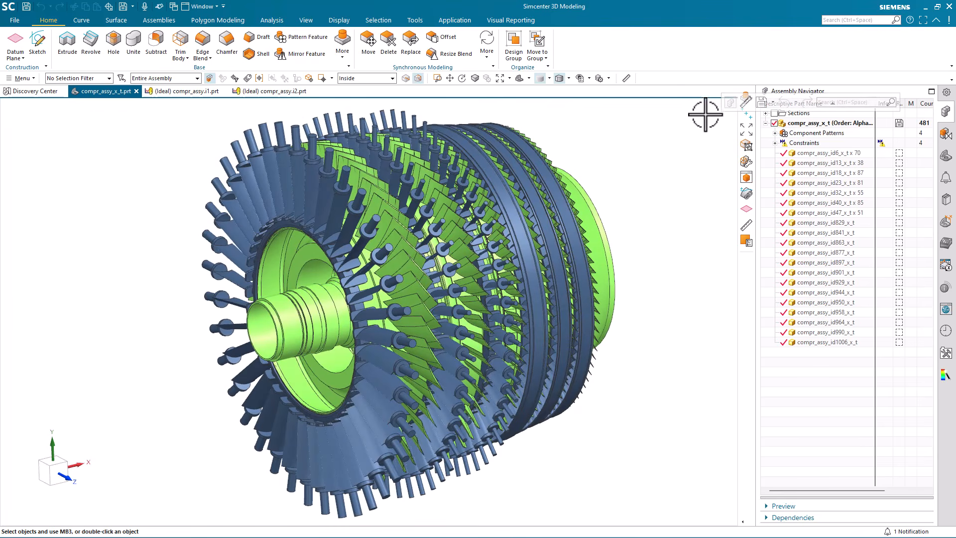
click(159, 20)
click(767, 47)
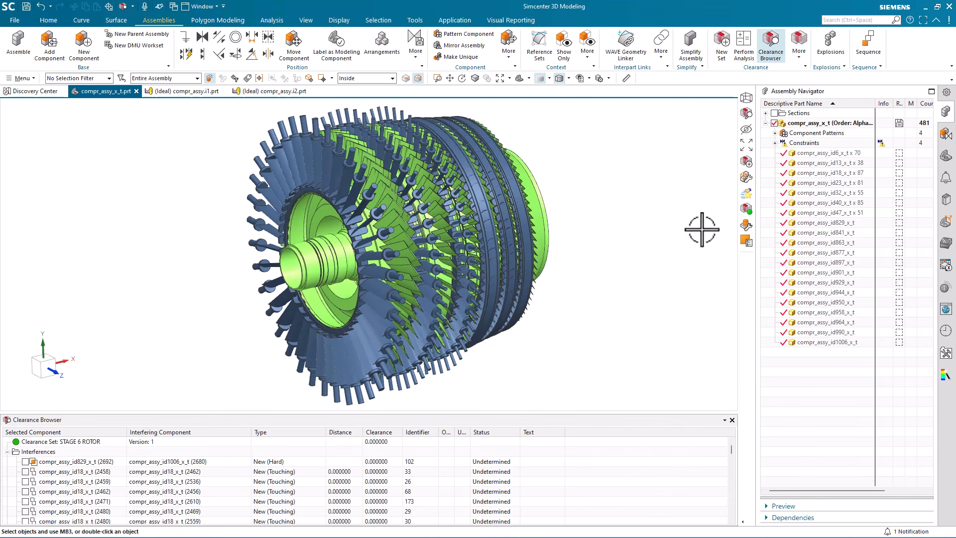
click(46, 444)
right_click(46, 444)
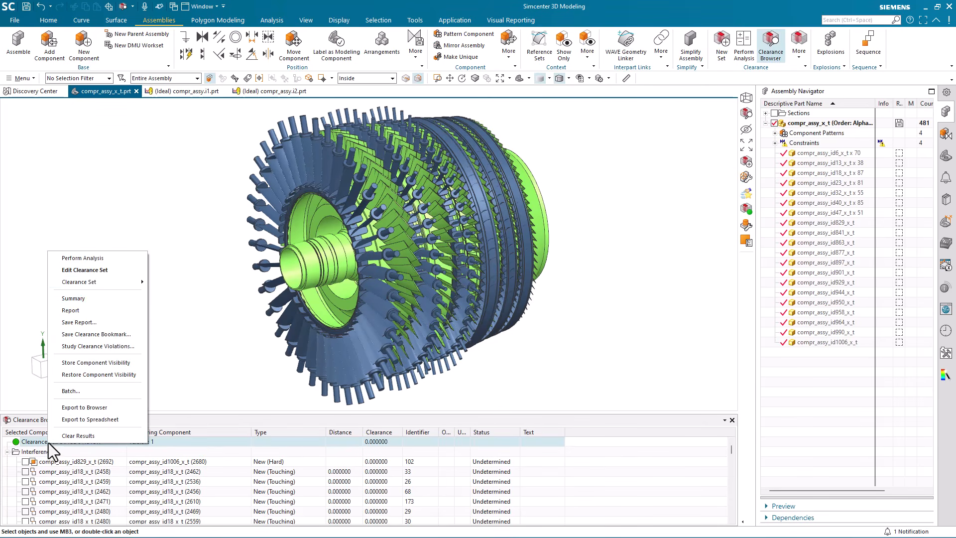
mouse_move(87, 277)
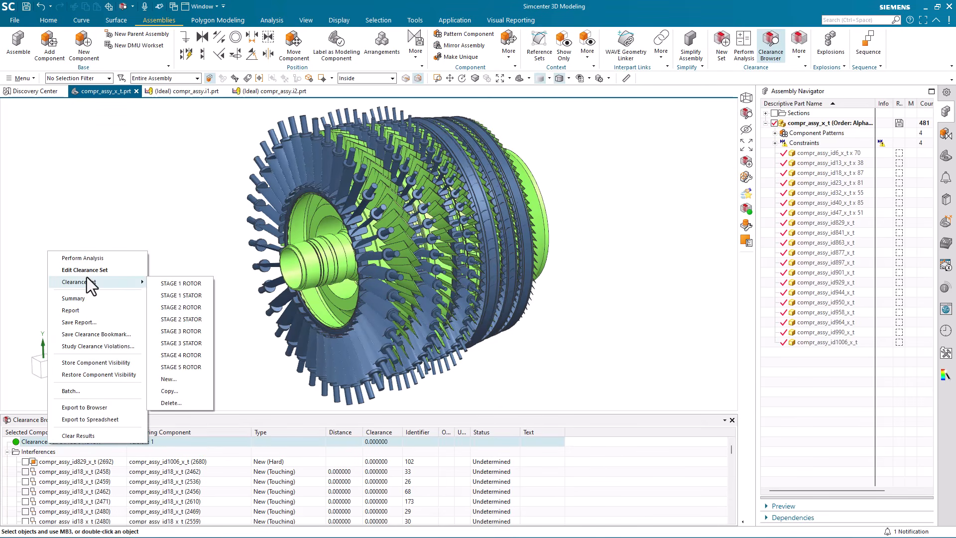
click(184, 297)
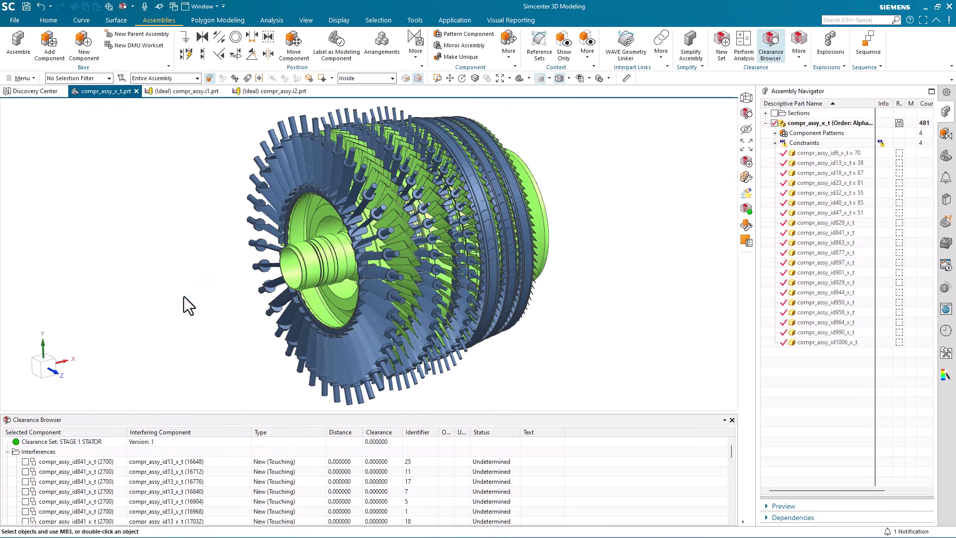
- Review the objects in both collections of the STAGE 1 STATOR clearance set without changing the definition
right_click(82, 441)
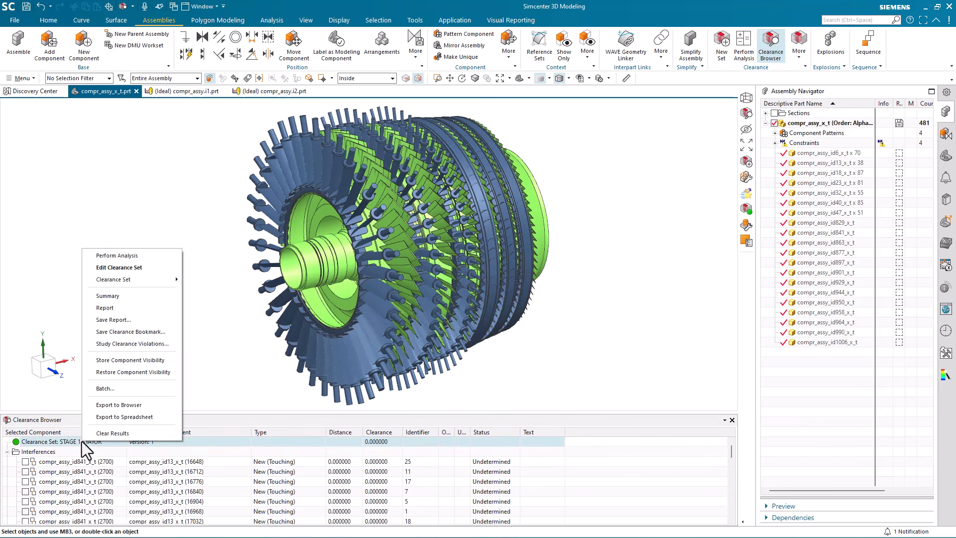
click(129, 267)
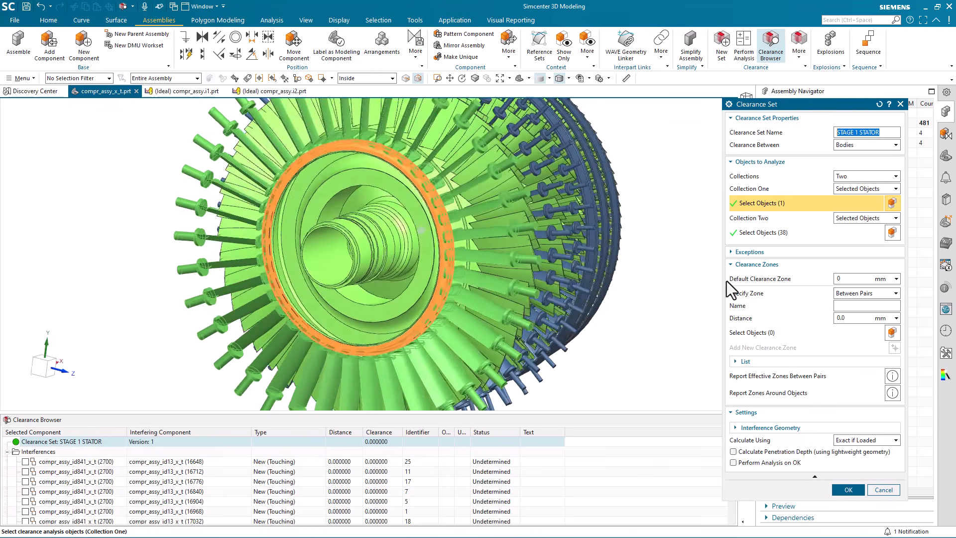
click(761, 232)
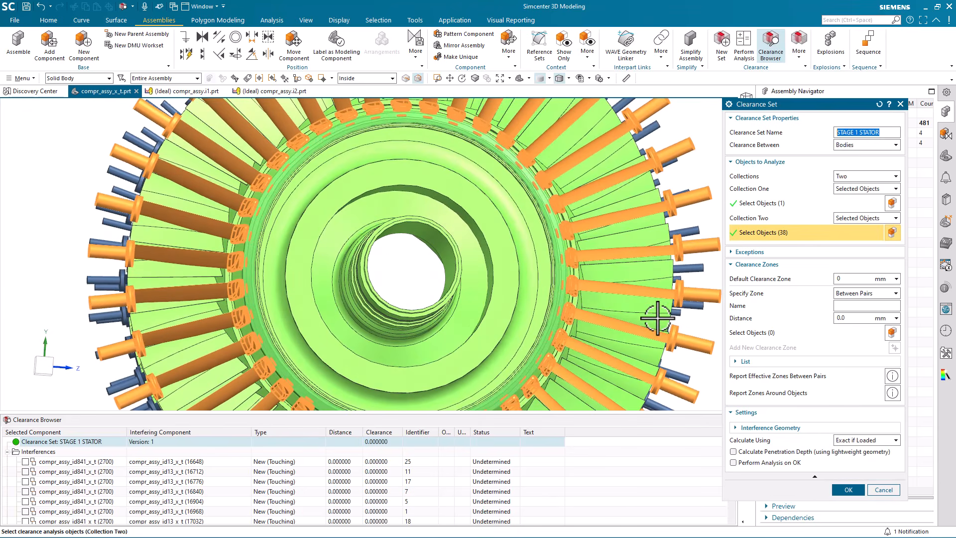
click(883, 491)
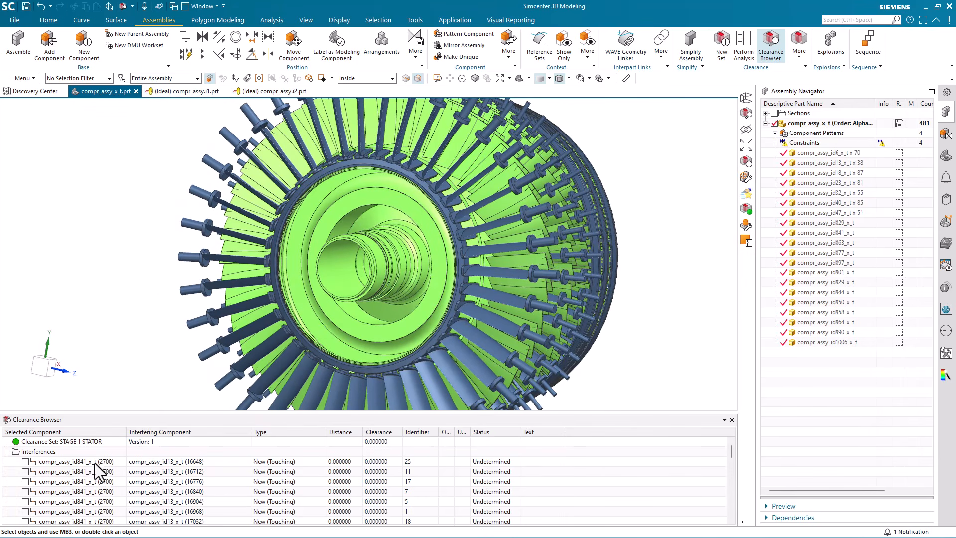
- Go through the STAGE 1 STATOR interferences one by one, examining the ring and vane pair of each
click(282, 461)
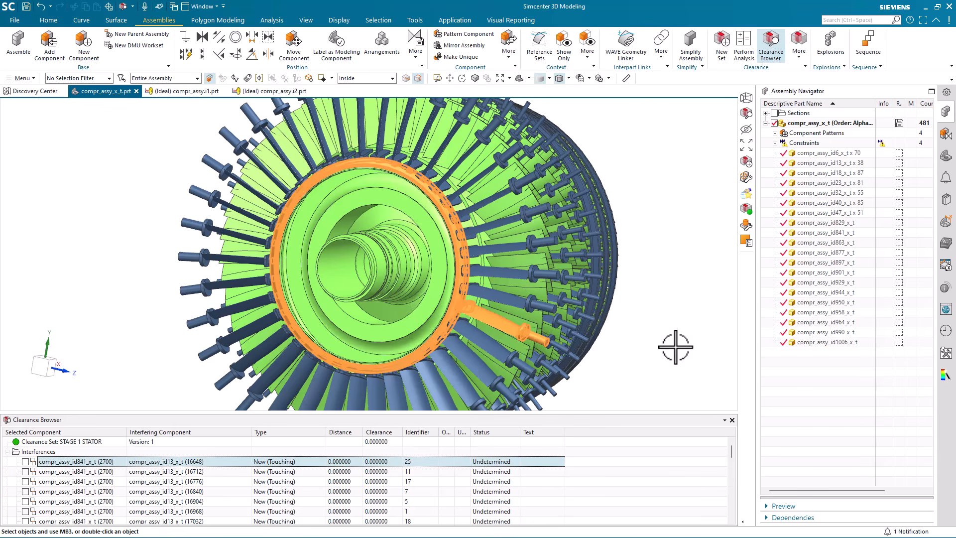
key(Down)
key(Down)
key(Down)
key(Down)
key(Down)
key(Down)
key(Down)
key(Down)
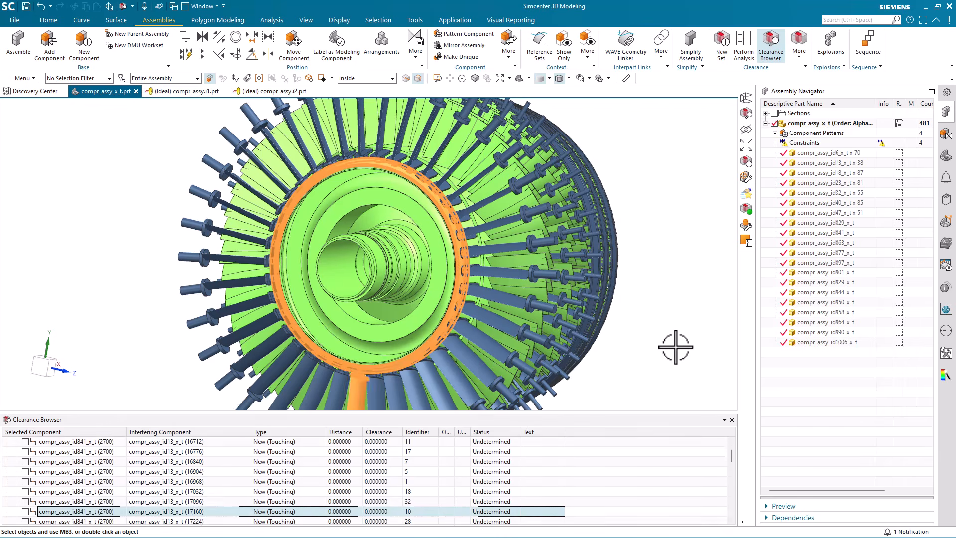
key(Down)
key(Down)
key(Down)
key(Down)
key(Down)
key(Down)
key(Down)
key(Down)
key(Down)
key(Down)
key(Down)
key(Down)
key(Down)
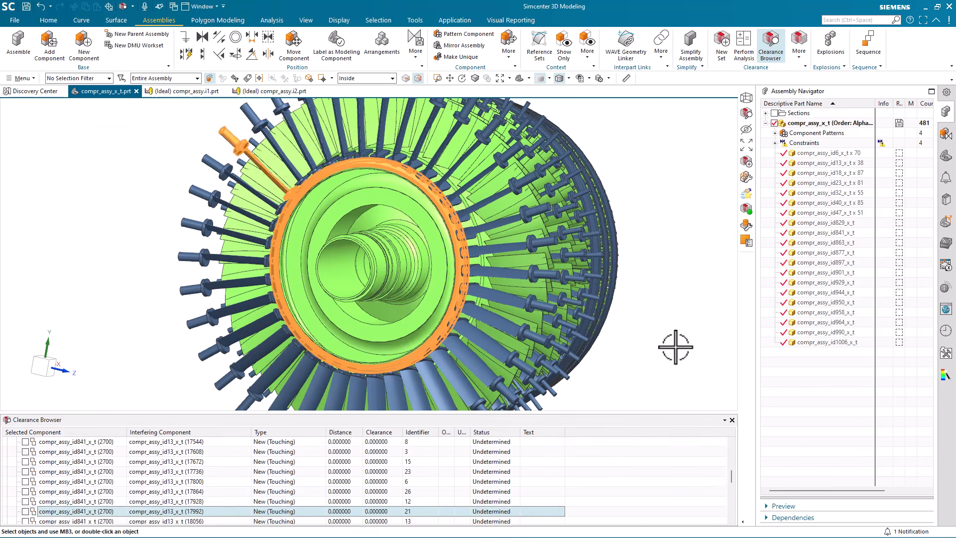
key(Down)
key(Down)
key(Down)
key(Down)
key(Down)
key(Down)
key(Down)
key(Down)
key(Down)
key(Down)
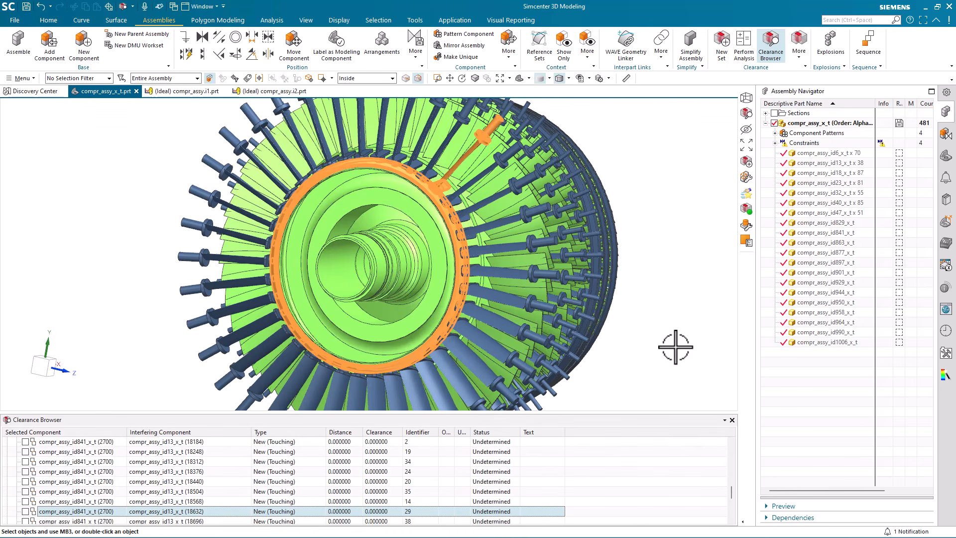
- Isolate interference 29 of the stator set, inspect its contact region in wireframe, and restore the full assembly
right_click(220, 516)
click(220, 338)
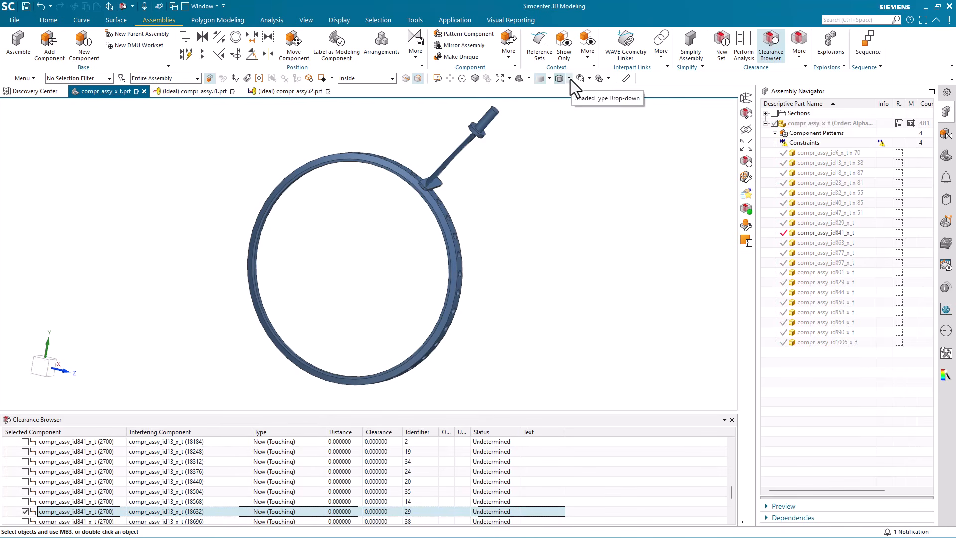
click(549, 79)
click(551, 97)
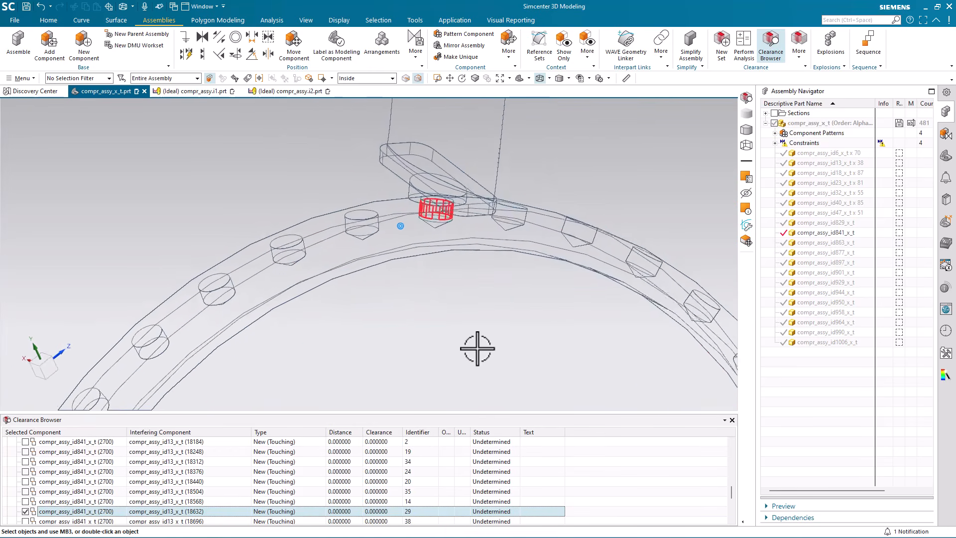
click(25, 512)
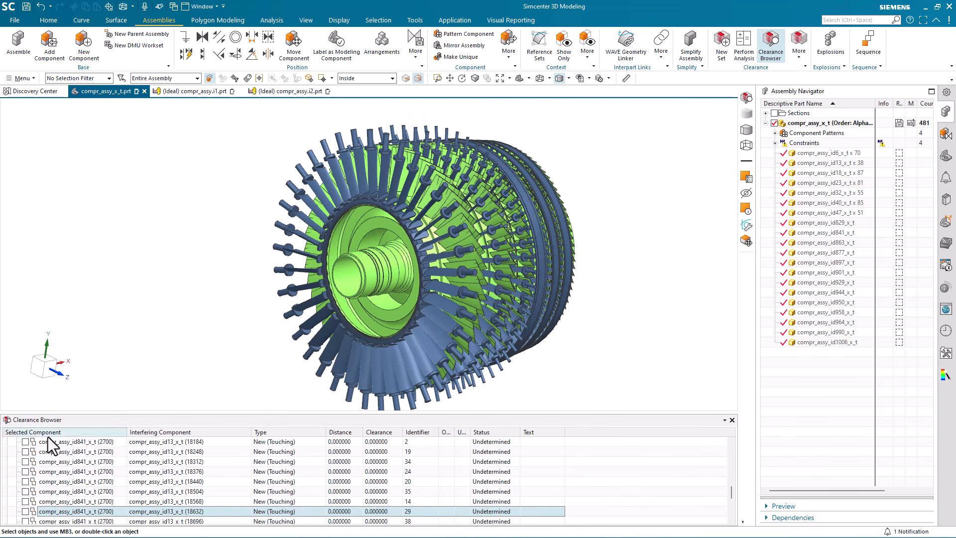
- Switch the Clearance Browser to the STAGE 3 ROTOR clearance set
scroll(668, 470, up, 9)
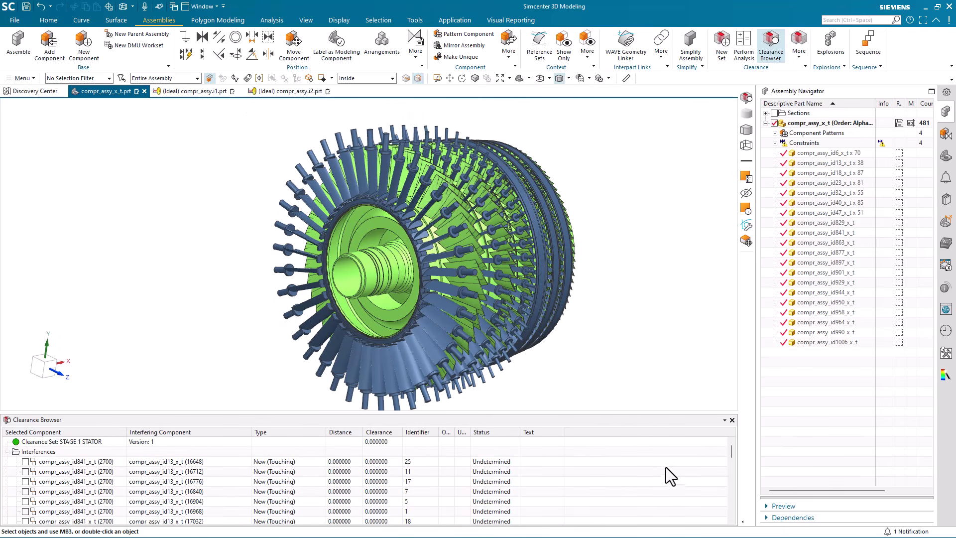
right_click(61, 442)
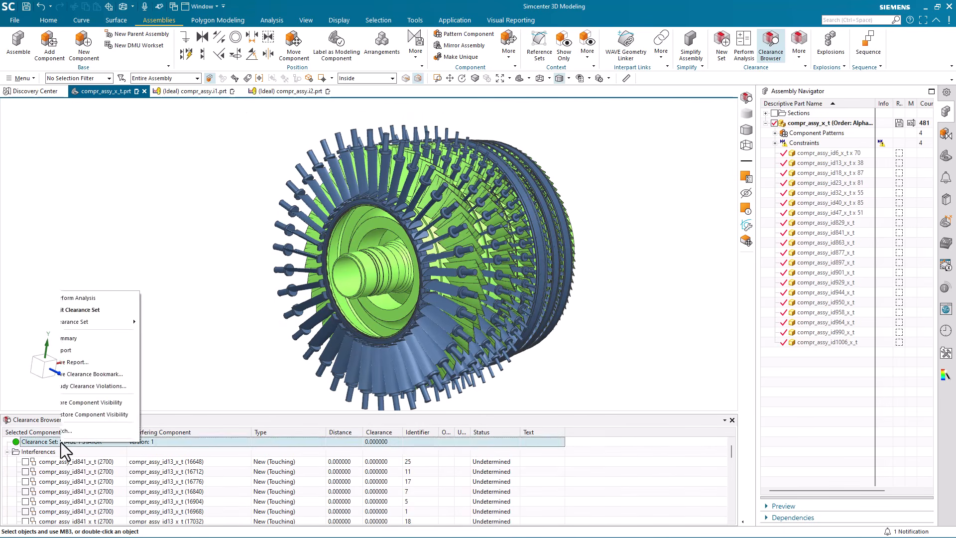
mouse_move(122, 282)
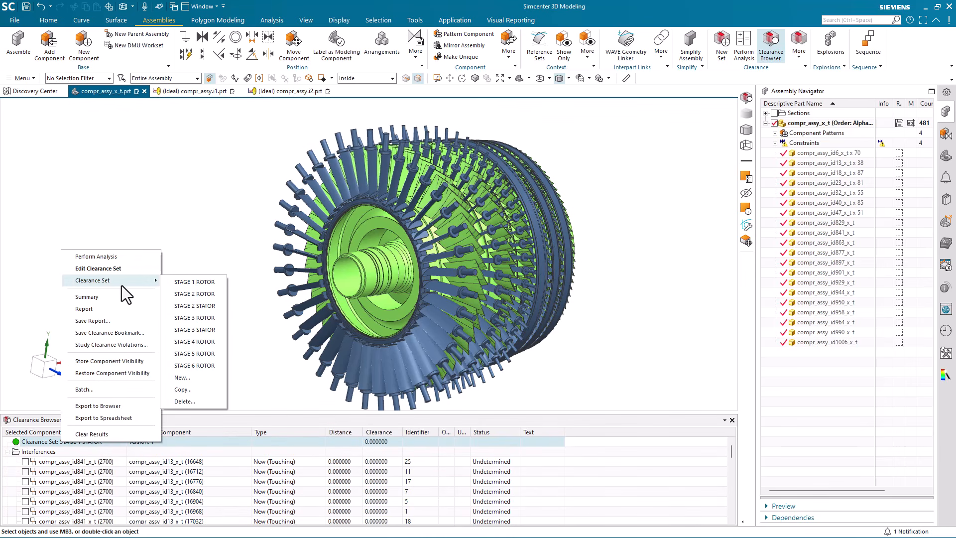
click(195, 319)
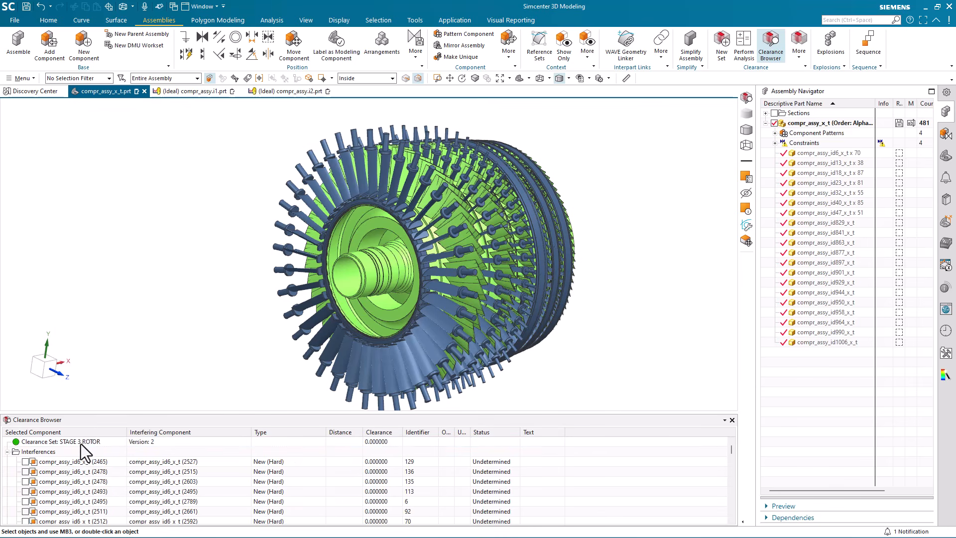
- Review which bodies the STAGE 3 ROTOR clearance set analyzes, viewing them from several angles, and leave its definition unchanged
right_click(80, 444)
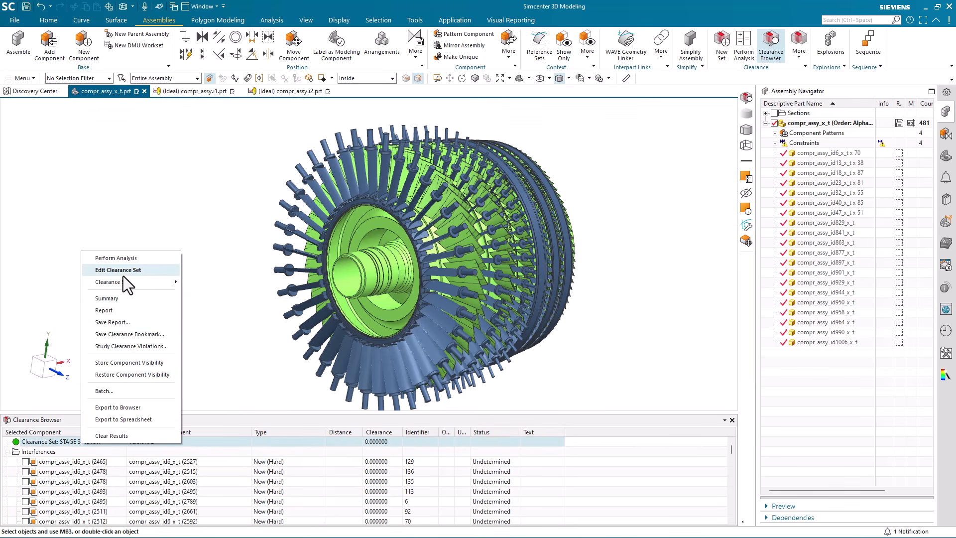
click(124, 273)
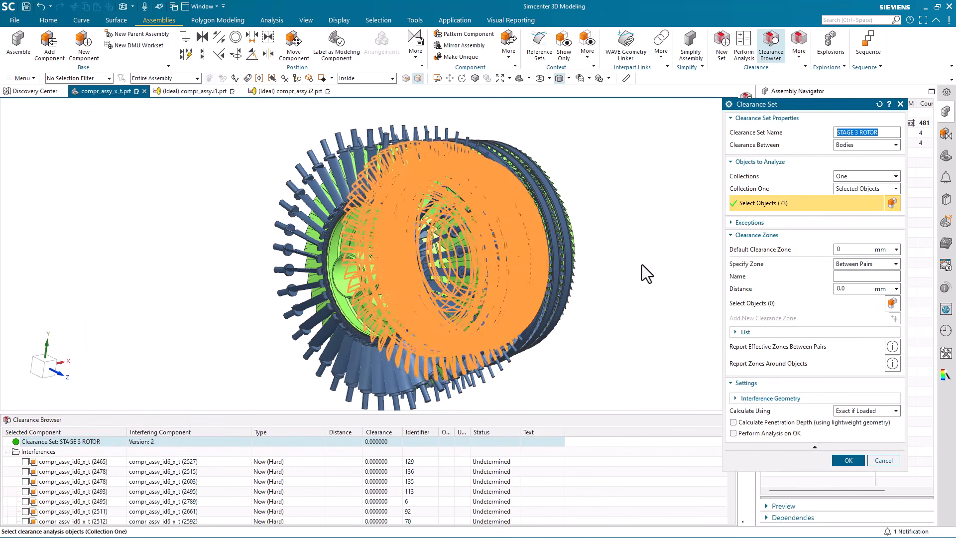
middle_drag(642, 264, 667, 280)
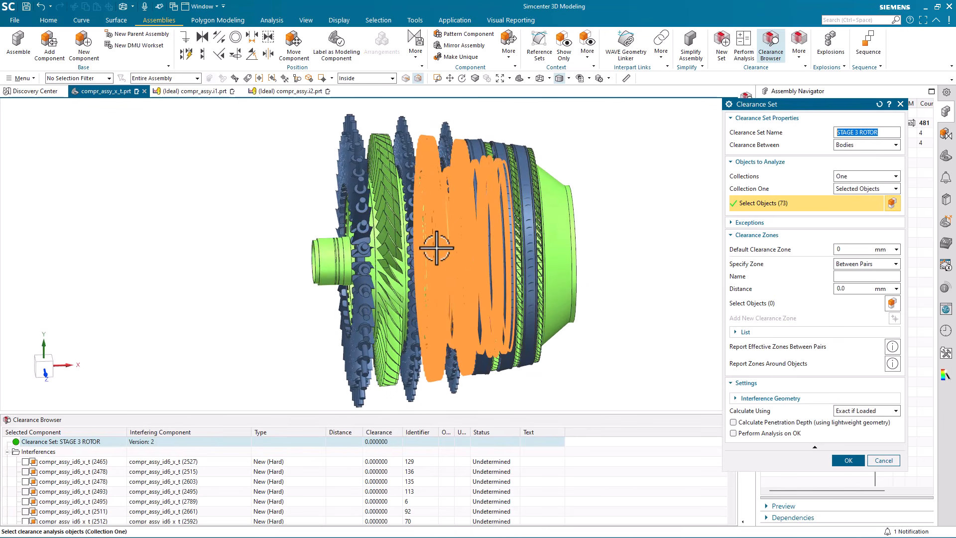
middle_drag(454, 230, 458, 154)
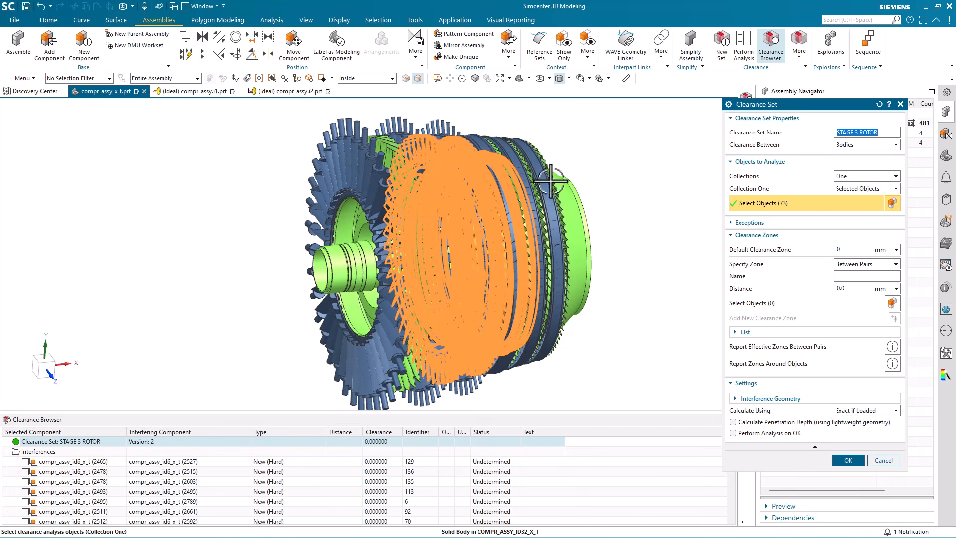
click(880, 459)
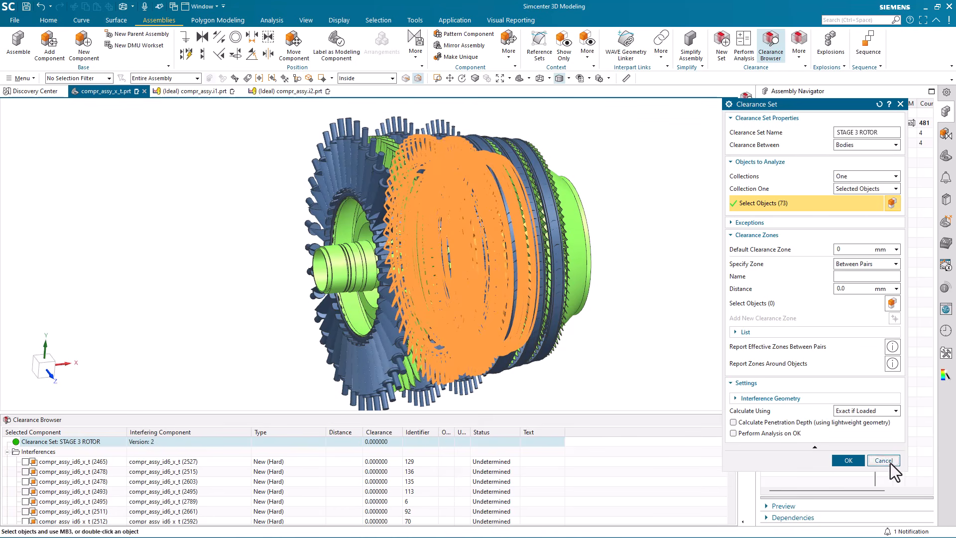
- Go through the hard interferences of the STAGE 3 ROTOR set, examining the blade pair of each
click(277, 465)
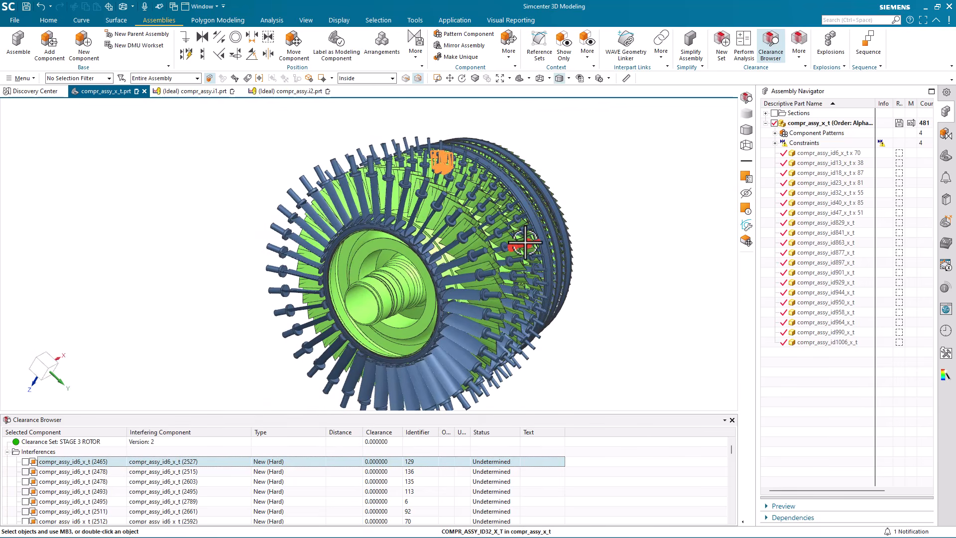
key(Down)
key(Down)
key(Down)
key(Down)
key(Down)
key(Down)
key(Down)
key(Down)
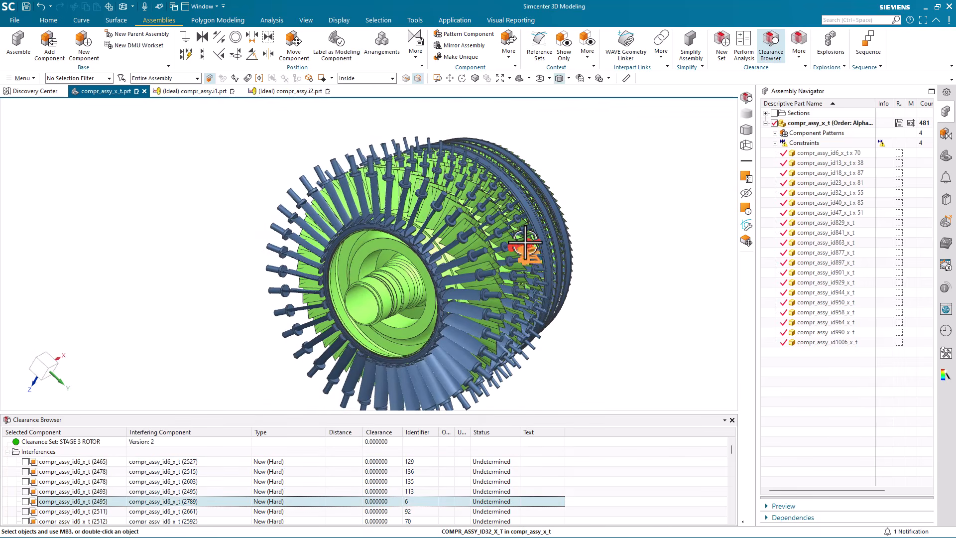
key(Down)
key(Down)
key(Down)
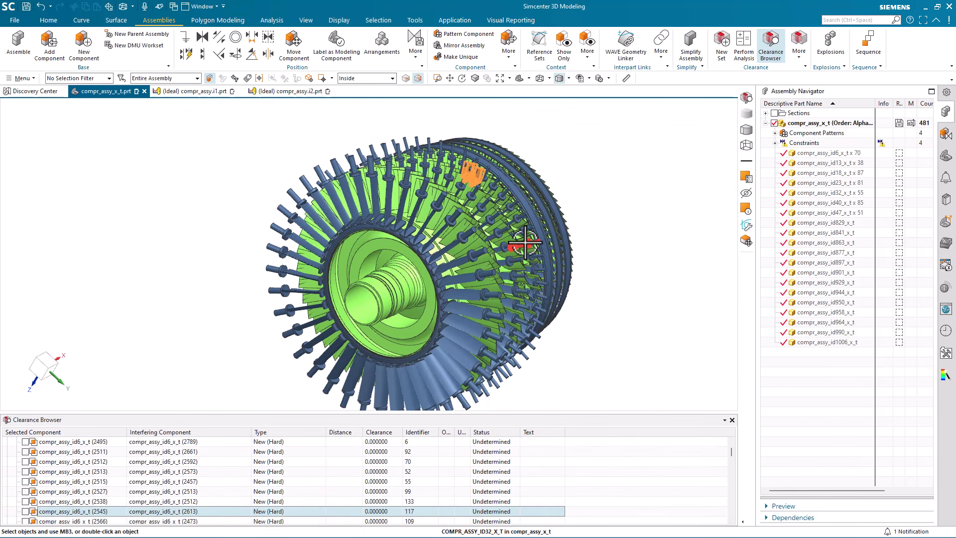
- Isolate interference 117 between two adjacent compr_assy_id6_x_t blades and set the selection filter to Solid Body
right_click(199, 511)
click(241, 335)
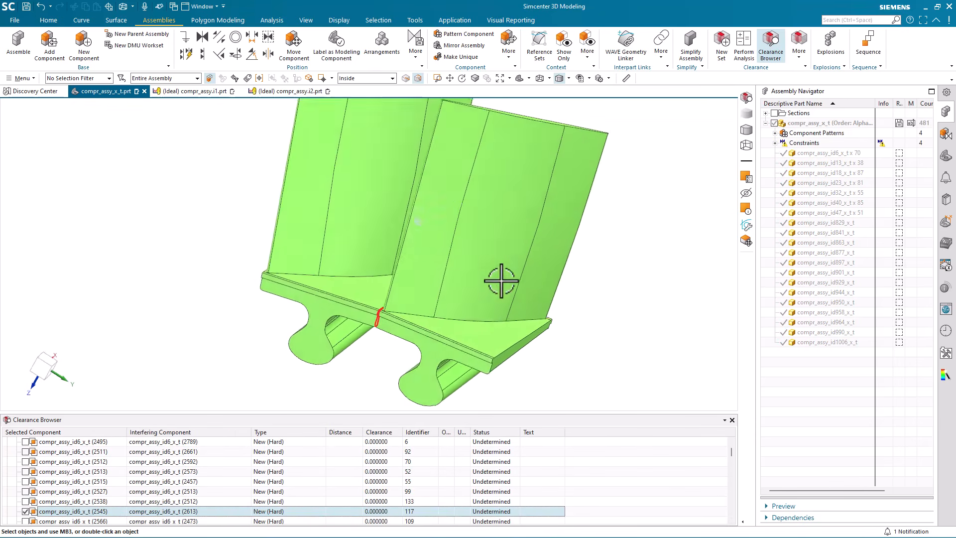
click(67, 79)
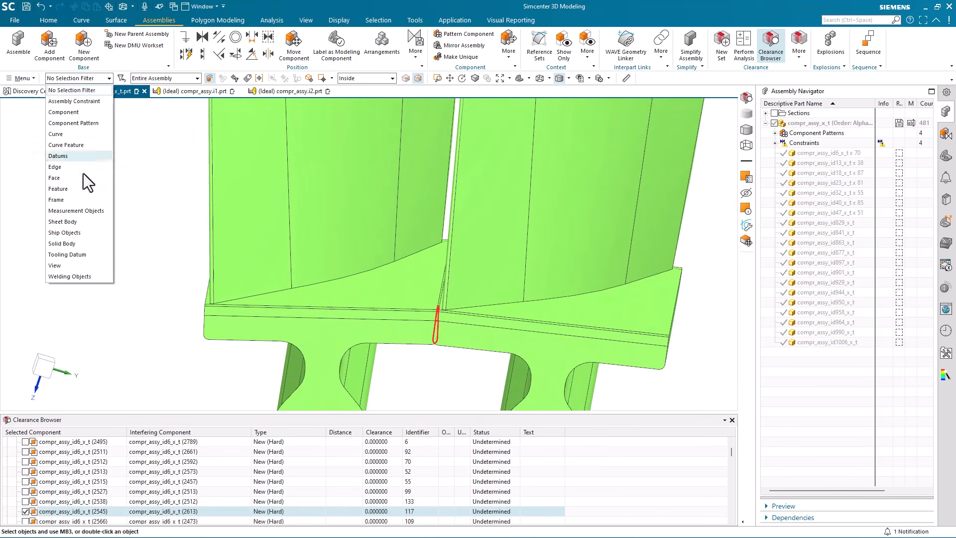
click(64, 243)
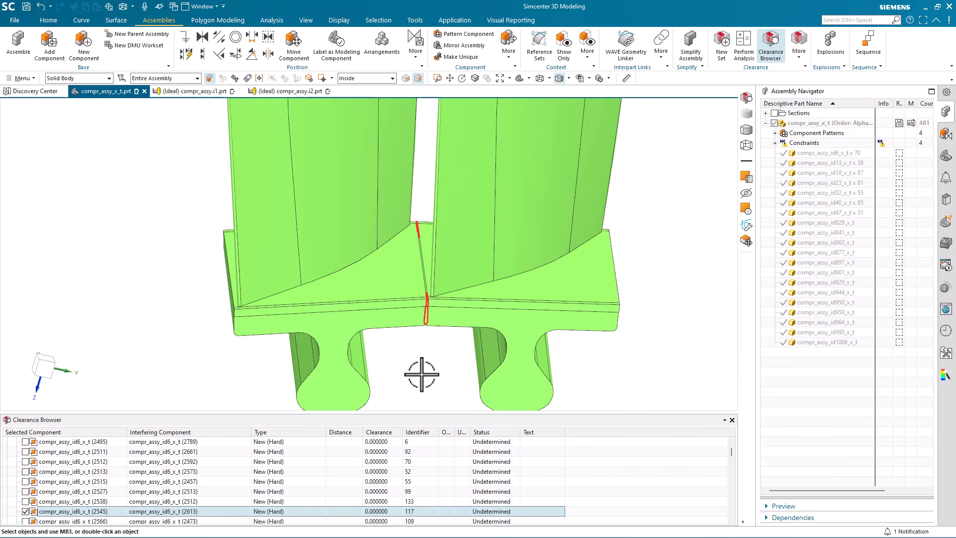
- End the study of interference 117 to restore the full assembly, and close the Clearance Browser
click(25, 511)
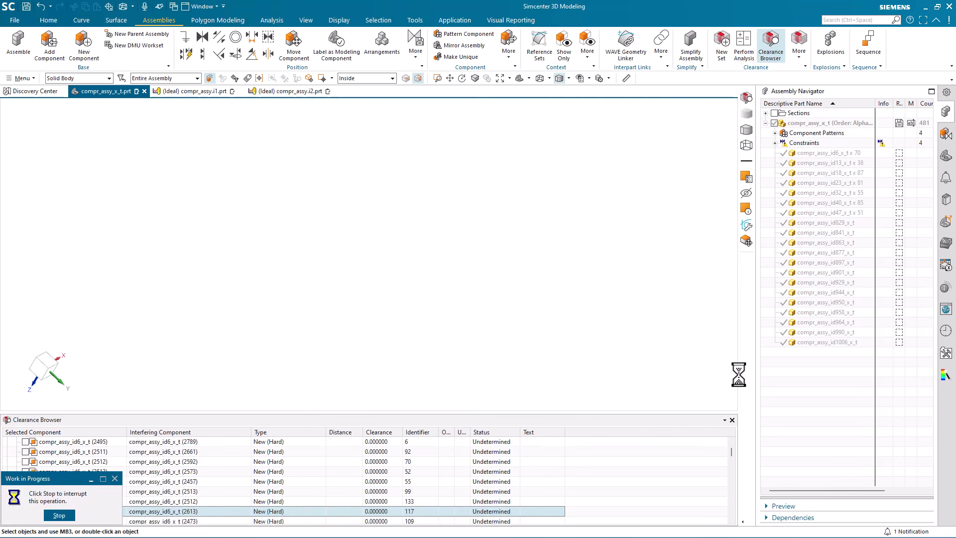
click(731, 420)
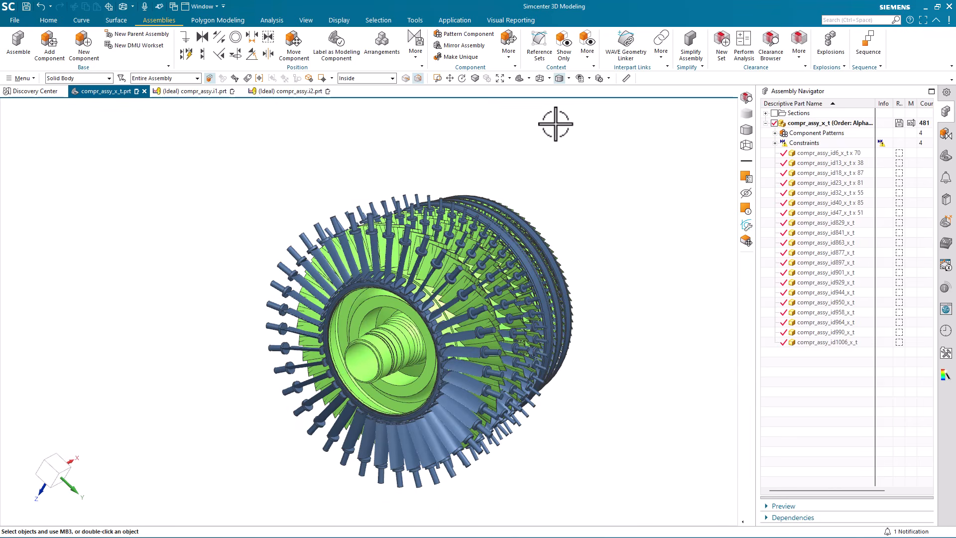
- Switch to the idealized part compr_assy.i1.prt and view its stator ring and rotor sector geometry
click(190, 92)
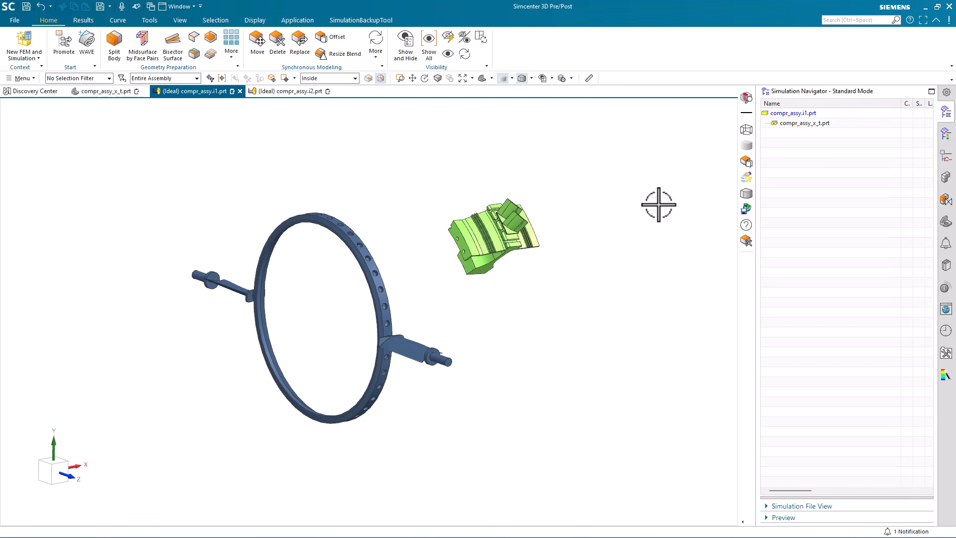
middle_drag(660, 205, 670, 198)
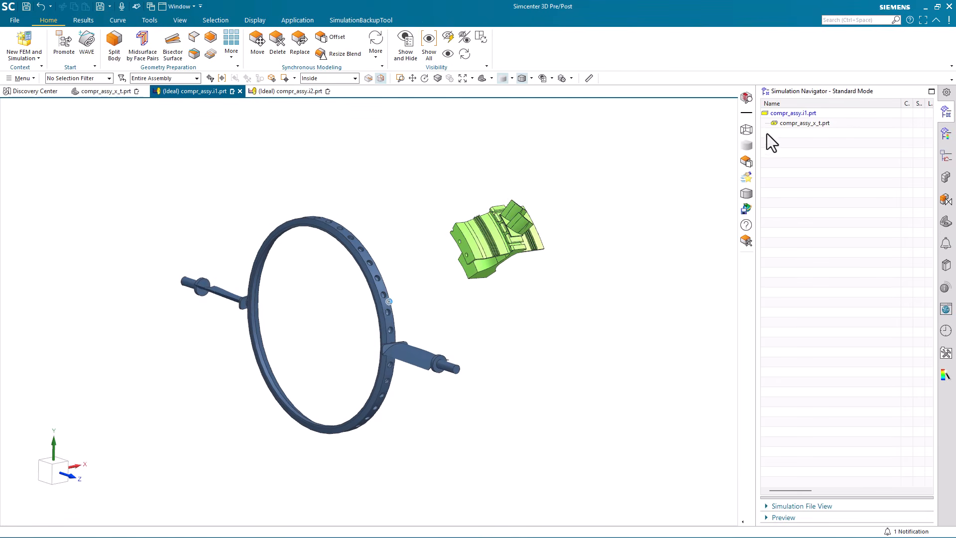
- Create compr_assy.i1_fem1.fem from the Aero Engine Compressor FEM template, using all visible bodies and the Manifold strategy
right_click(784, 115)
click(789, 117)
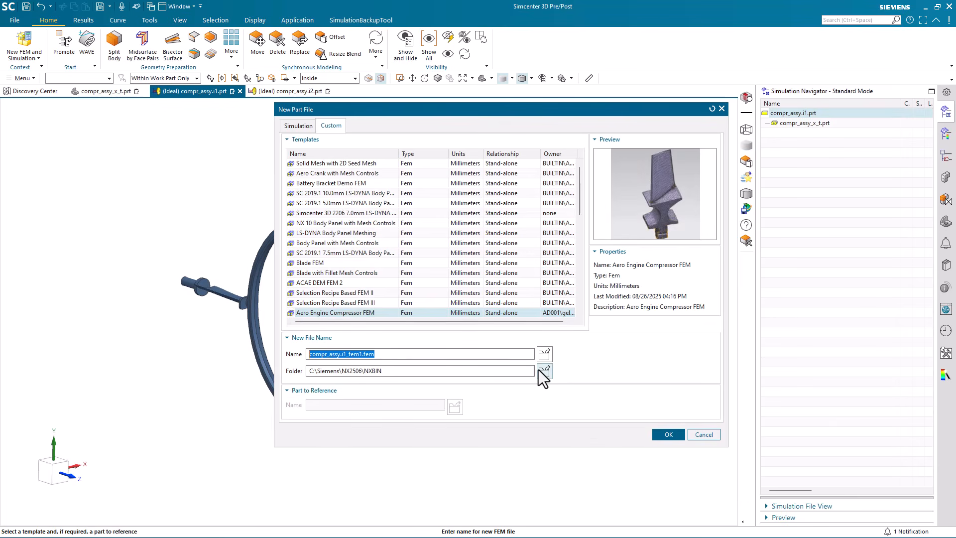
click(668, 435)
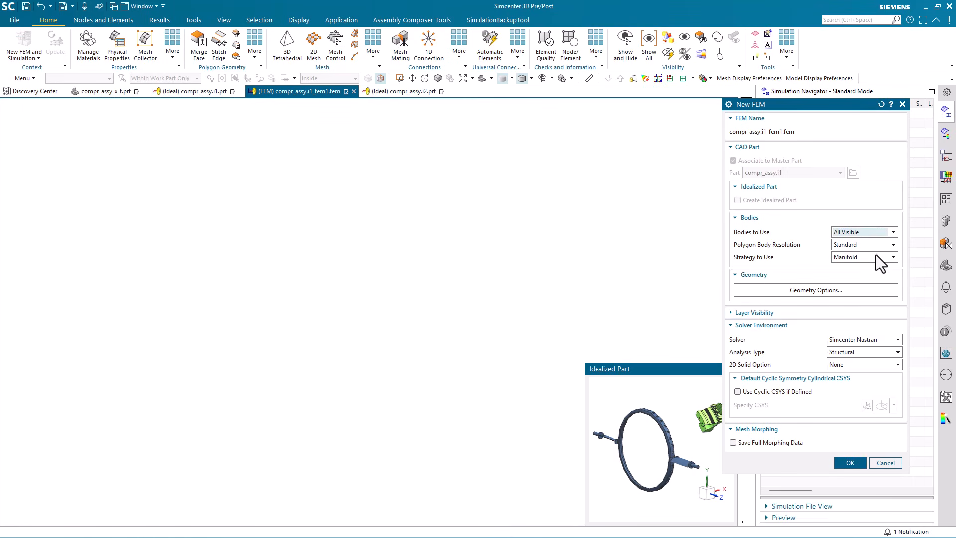
click(849, 272)
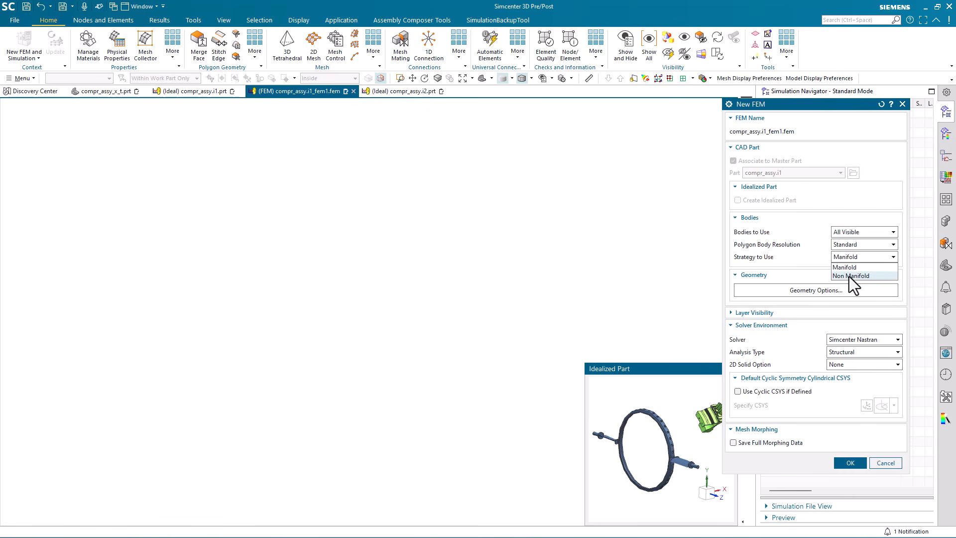
click(849, 270)
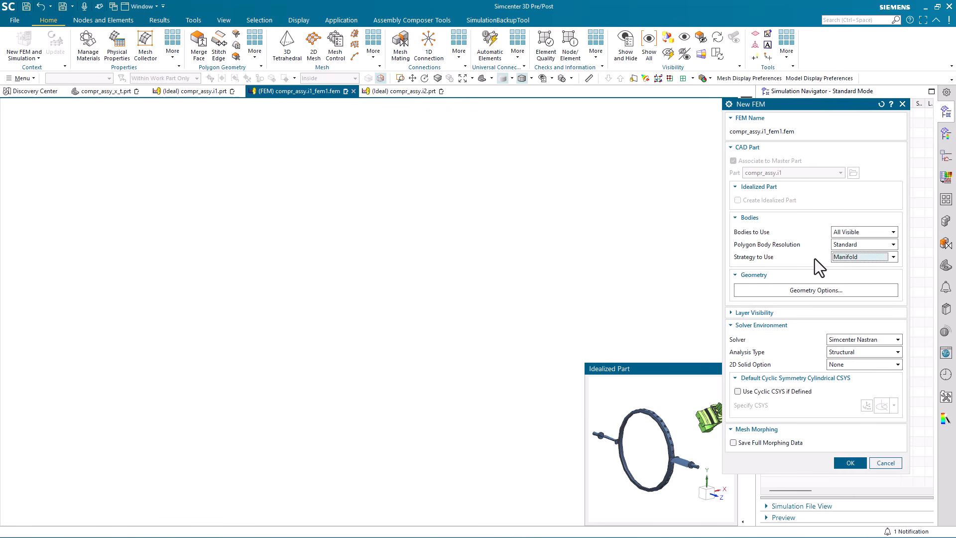
click(839, 466)
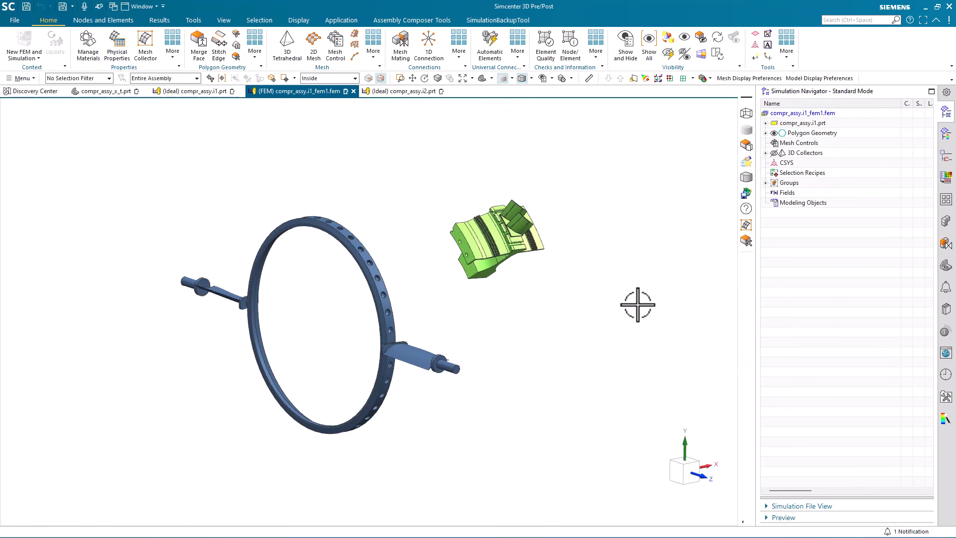
middle_drag(636, 177, 532, 165)
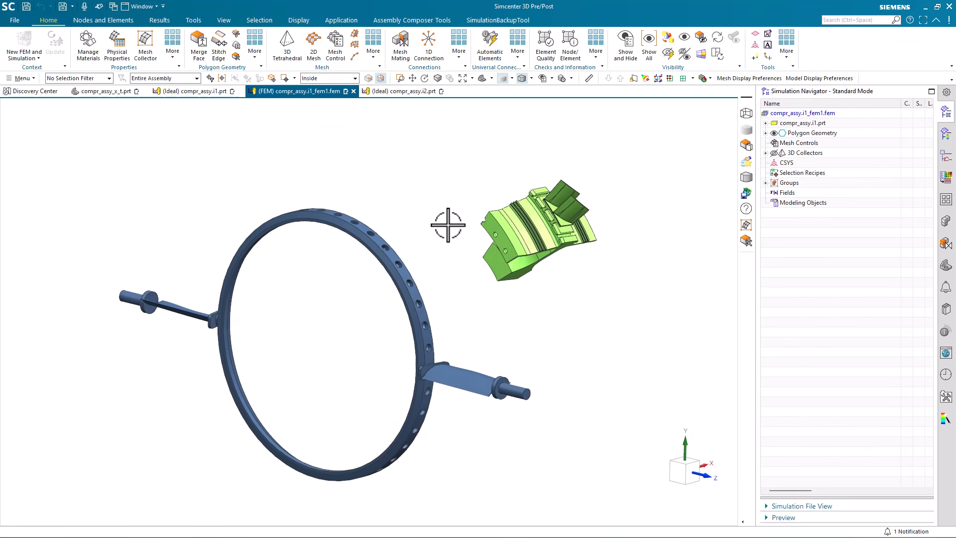
- Automatically create glue coincident mesh mating conditions on all faces and bodies, using All Pairs and a search distance of 0.0254 mm
click(257, 55)
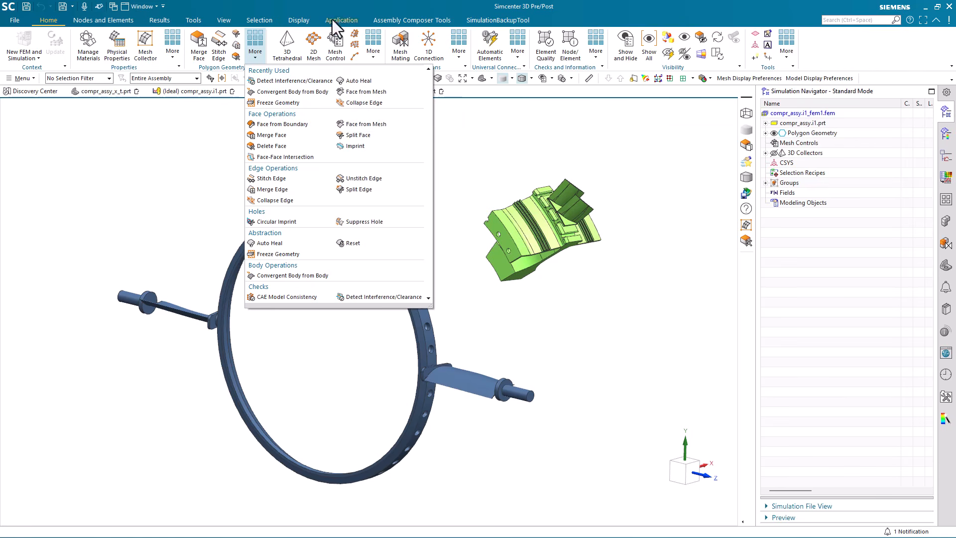
click(204, 154)
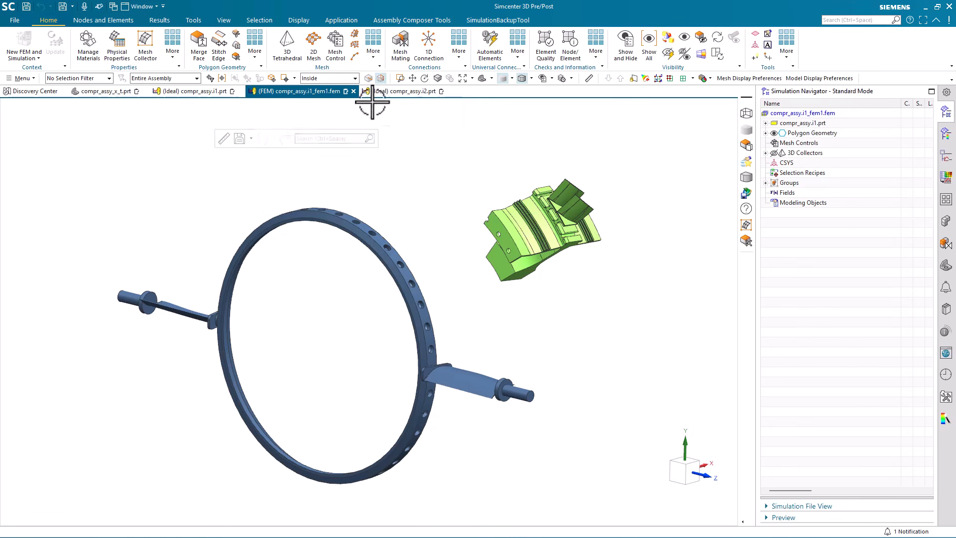
click(401, 45)
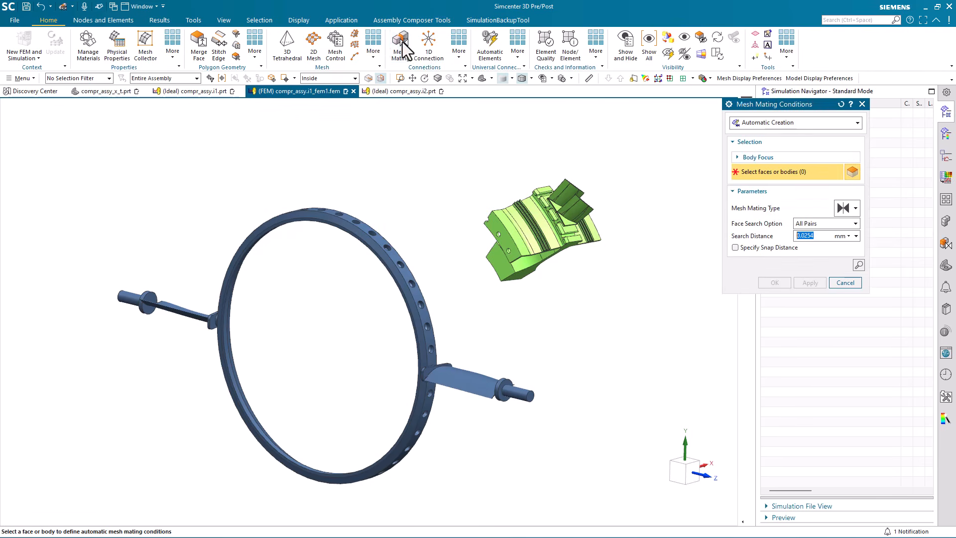
click(225, 77)
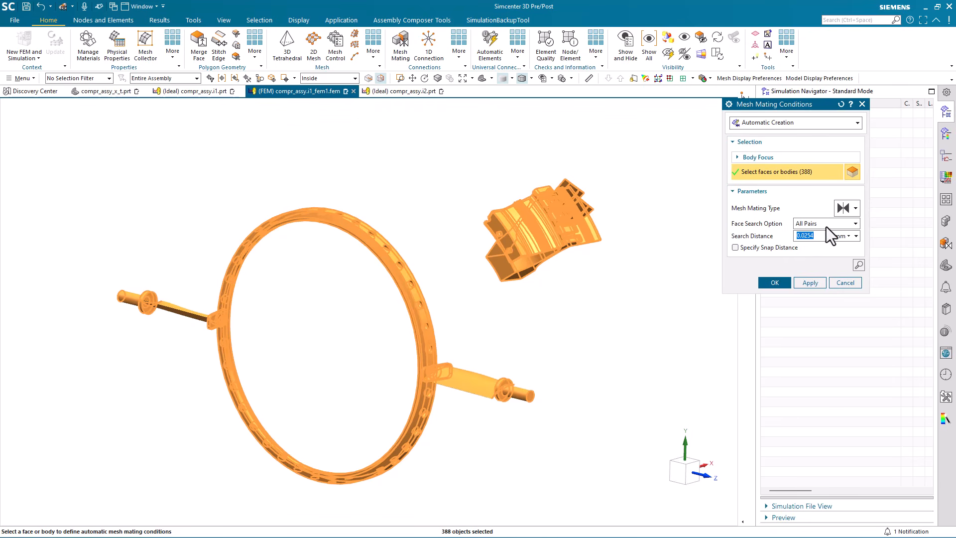
click(775, 283)
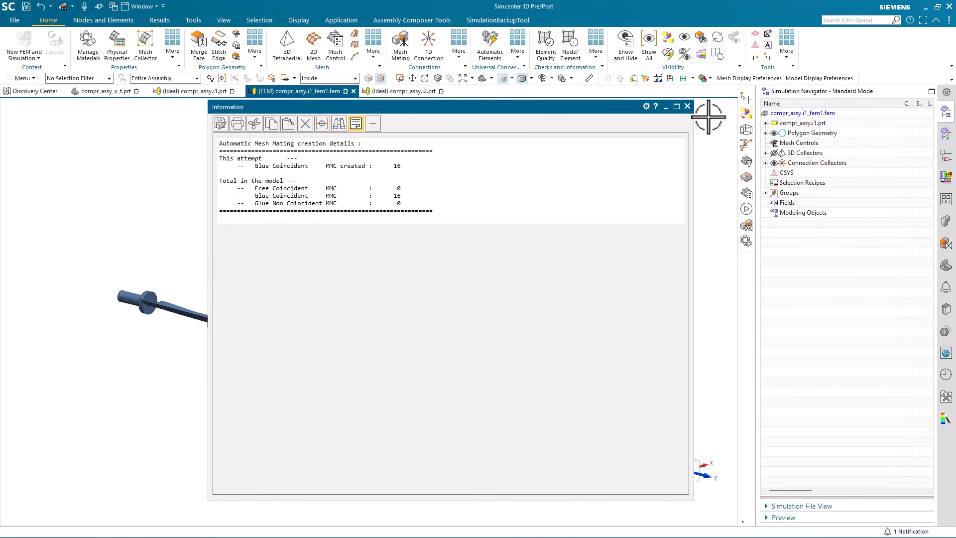
click(688, 107)
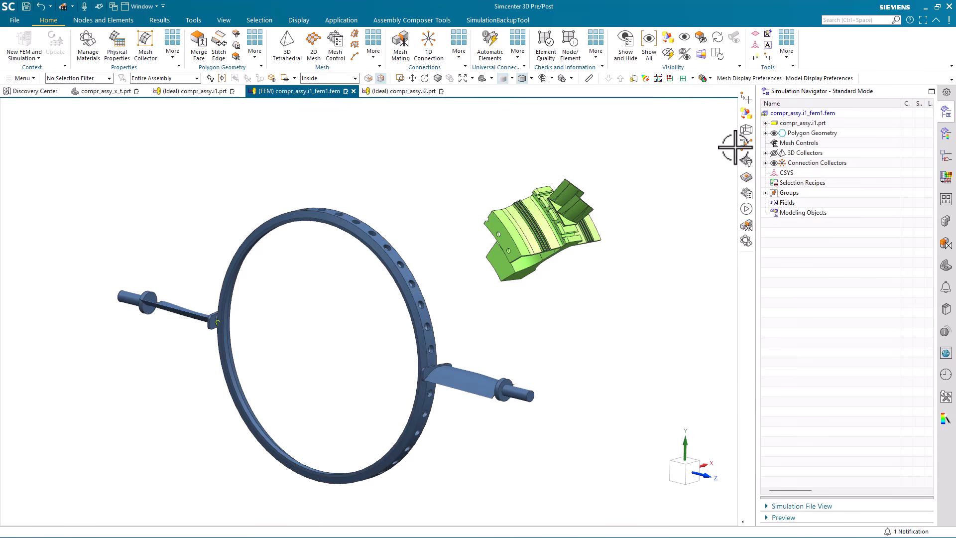
- Show only auto_mmc_1 through auto_mmc_16 with their mated faces, and hide the connection collectors
click(765, 163)
click(775, 172)
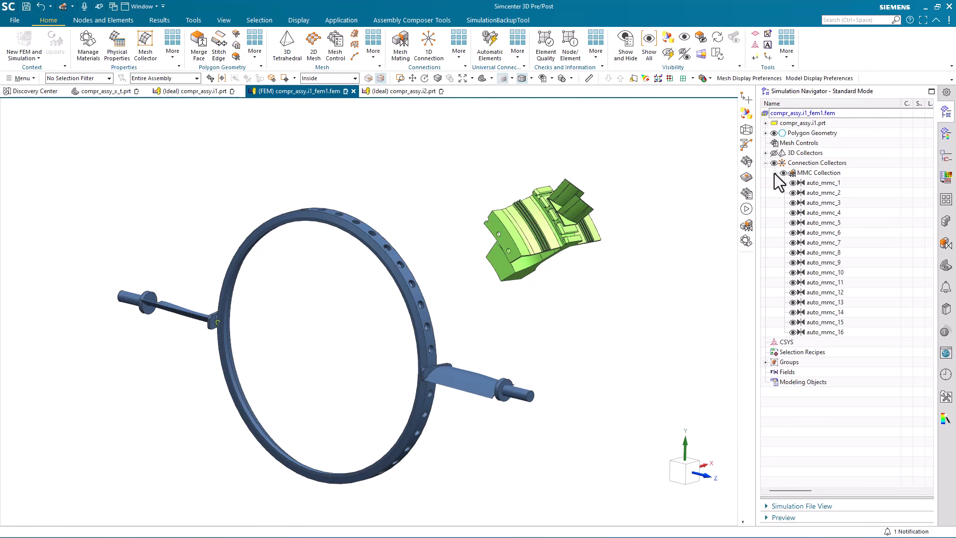
click(817, 182)
shift+click(828, 333)
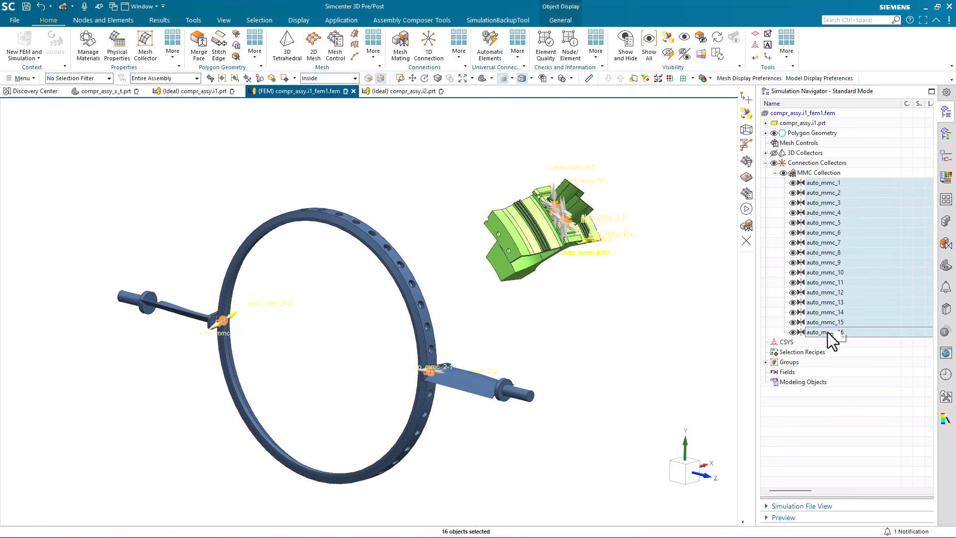
right_click(828, 332)
click(685, 38)
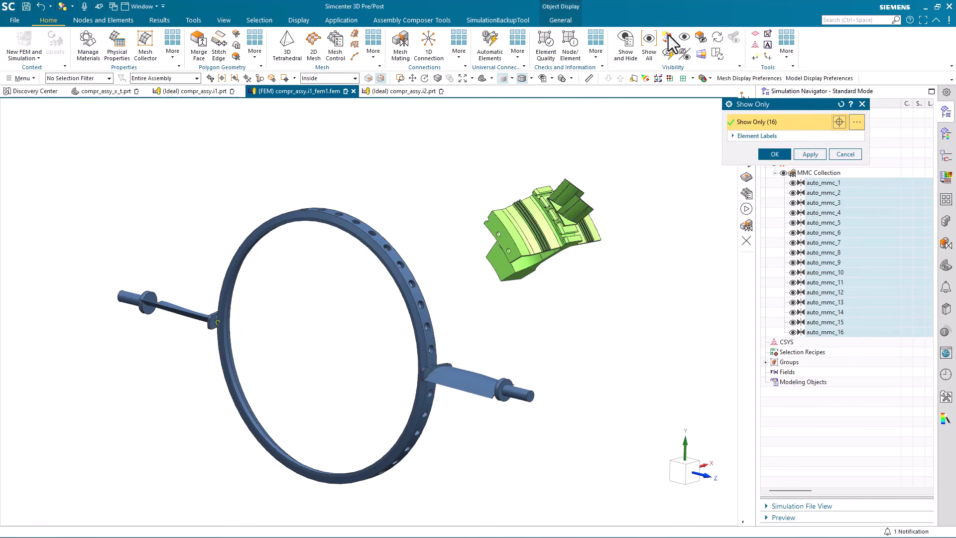
click(774, 155)
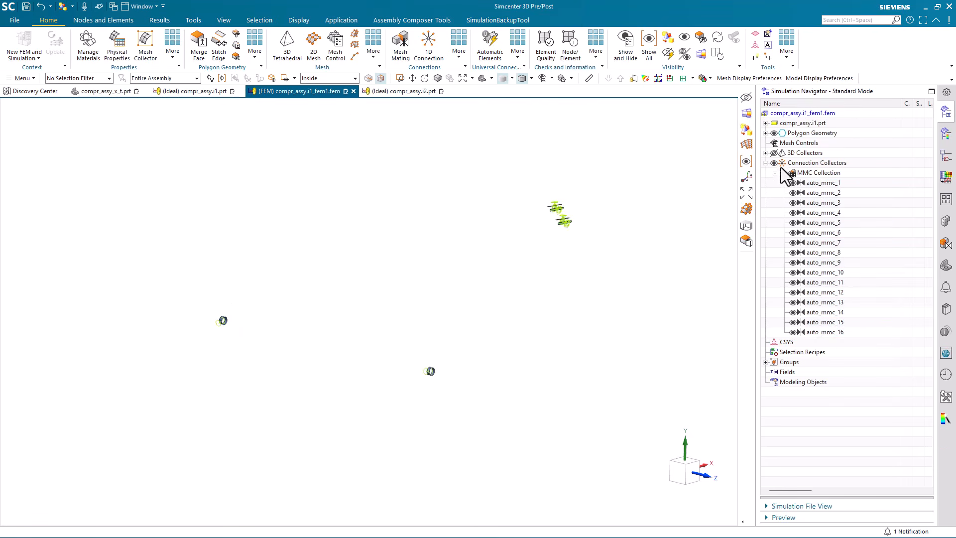
click(774, 162)
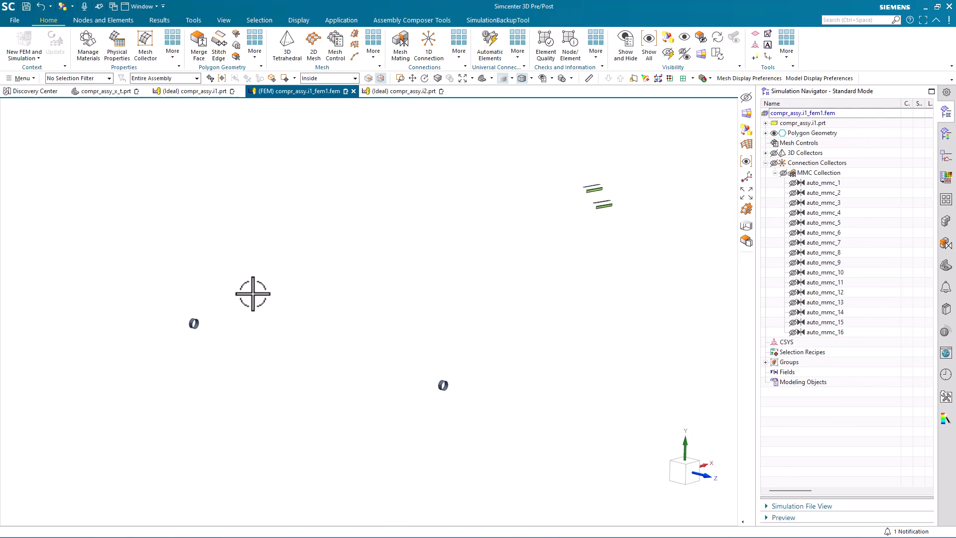
- Filter the selection to Polygon Face and recolor all displayed mated faces Strong Coral
click(91, 78)
click(77, 133)
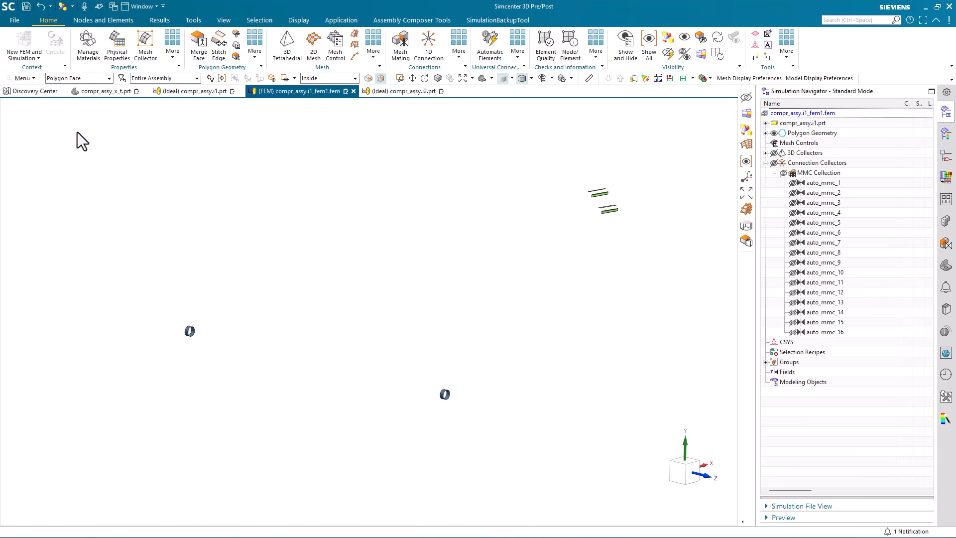
drag(76, 133, 647, 471)
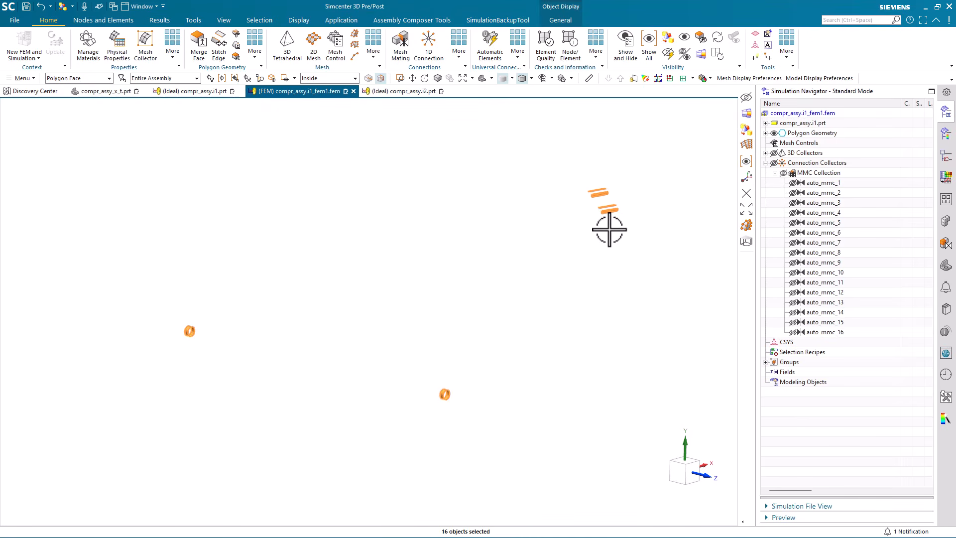
scroll(608, 211, up, 3)
right_click(606, 204)
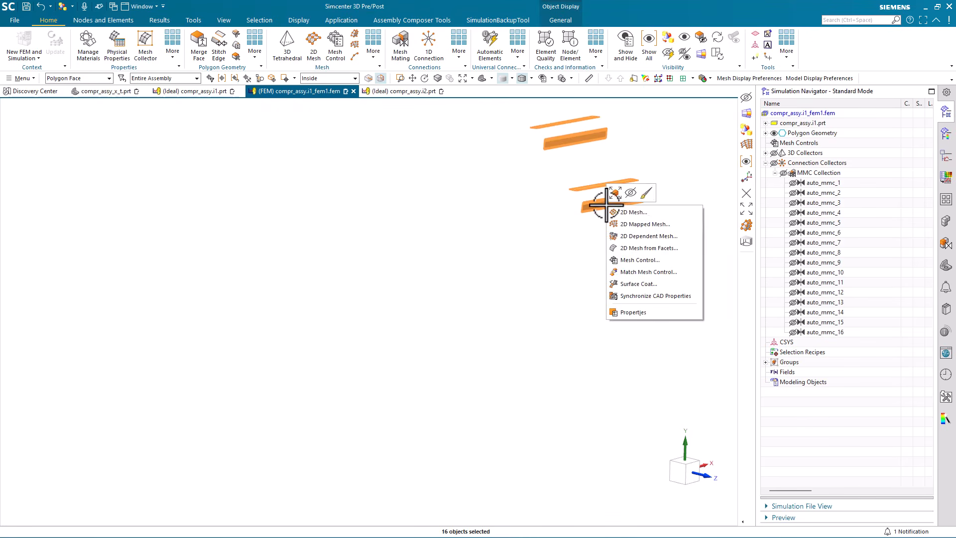
click(643, 194)
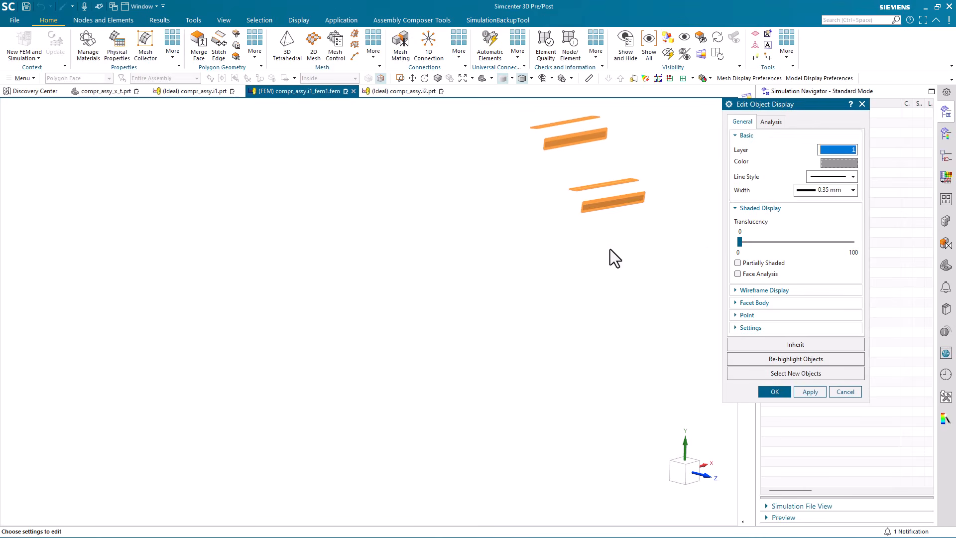
click(832, 163)
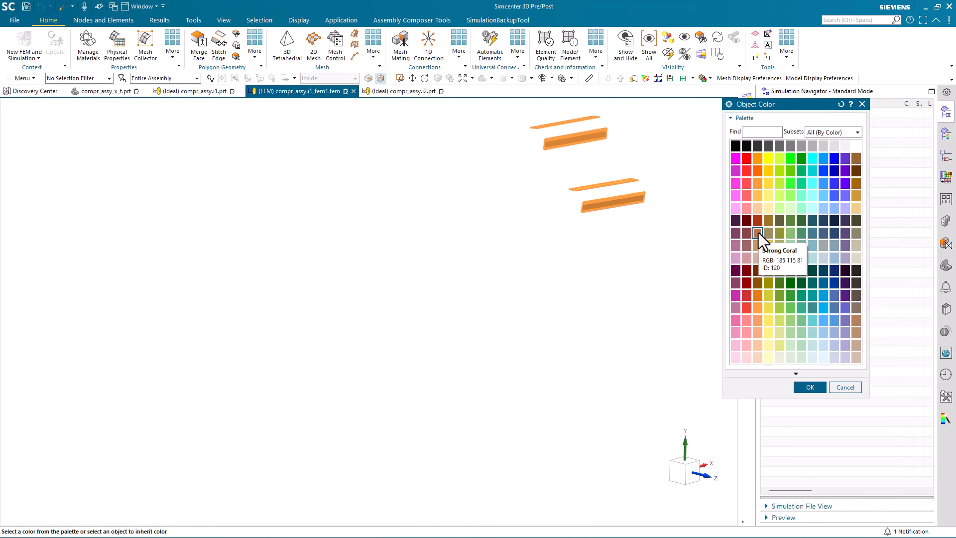
click(806, 387)
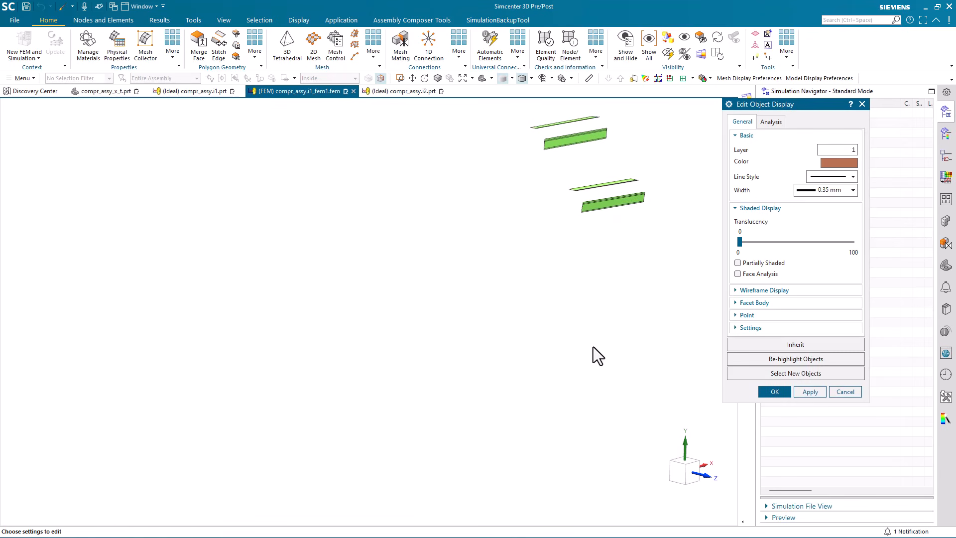
click(775, 392)
- Check the mated ring faces at both stator blade ends by selecting each group separately
scroll(473, 355, down, 5)
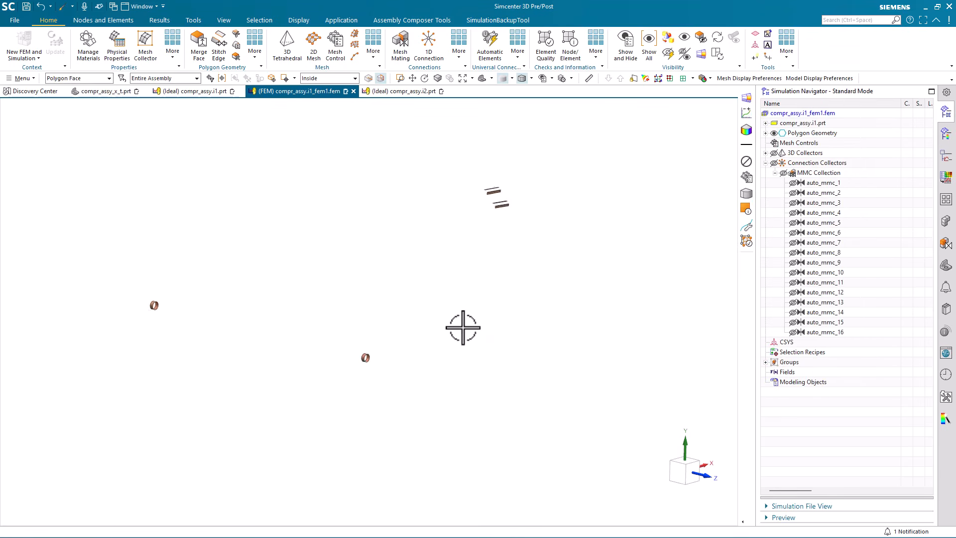
scroll(464, 328, up, 2)
scroll(458, 331, down, 2)
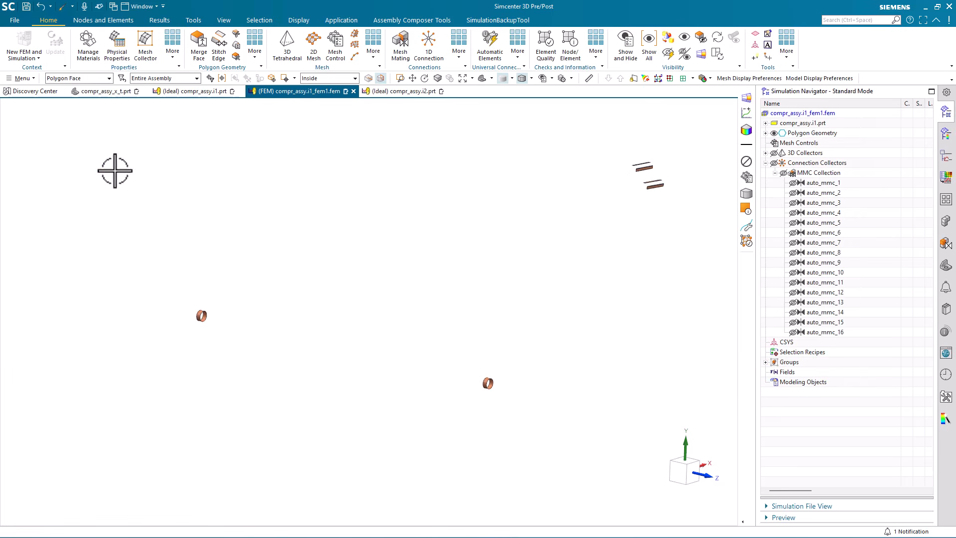
drag(166, 293, 231, 353)
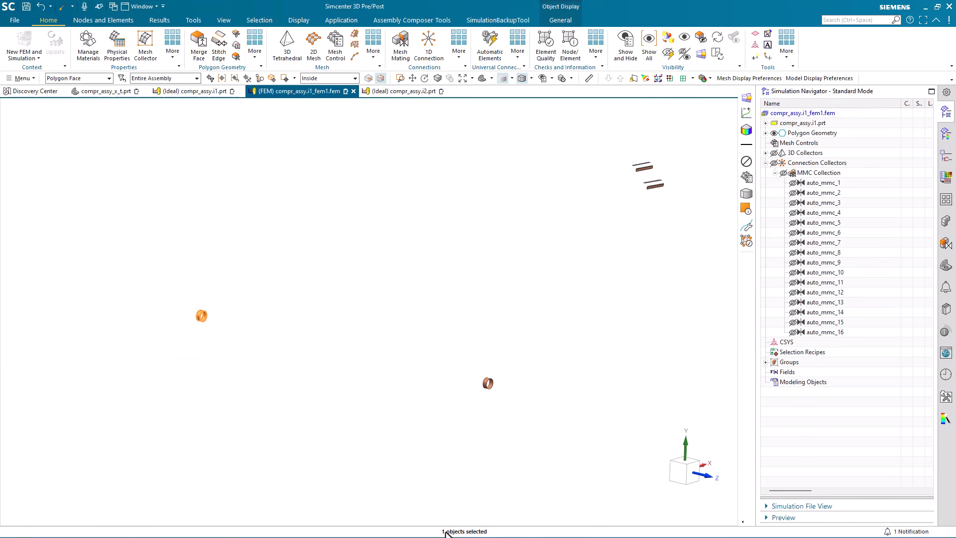
drag(453, 365, 516, 419)
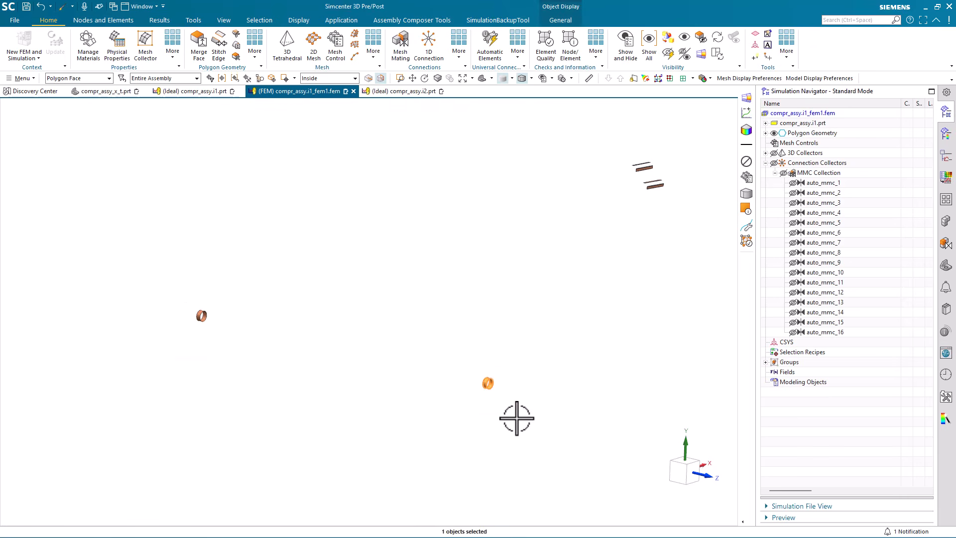
click(545, 436)
mouse_move(621, 230)
middle_down()
mouse_move(582, 326)
mouse_move(730, 254)
mouse_move(800, 145)
middle_up()
- List the polygon geometry bodies and display the full stator blade COMPR_ASSY_ID13_X_T (1)
click(767, 163)
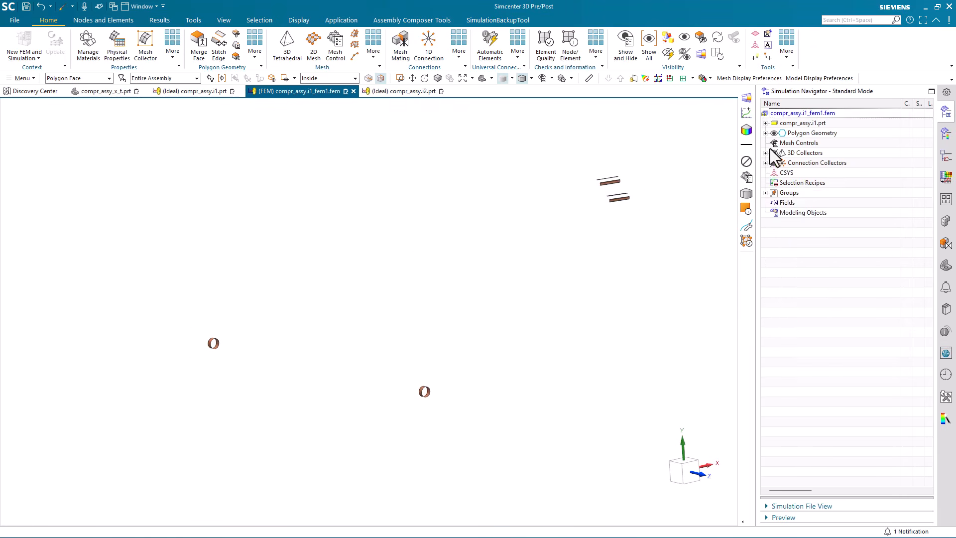
click(766, 133)
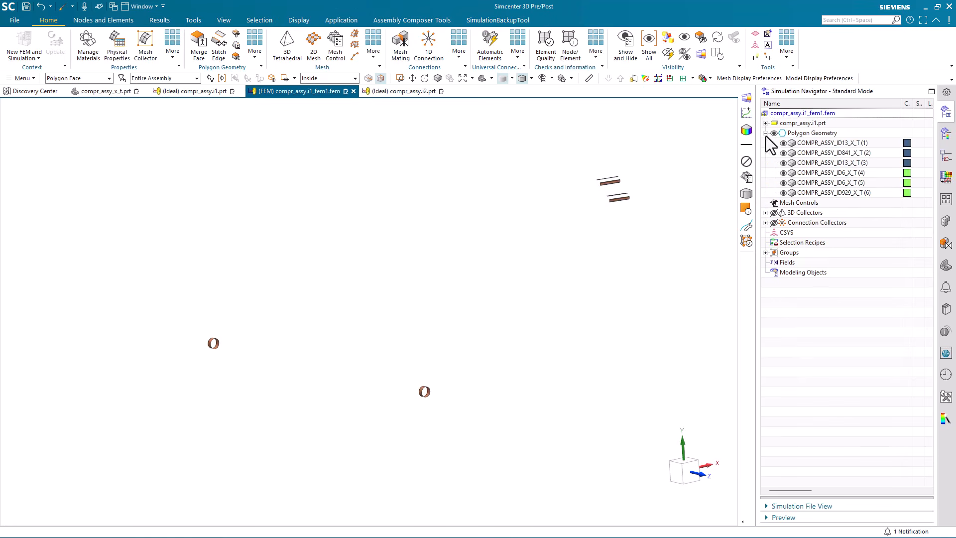
click(823, 141)
scroll(438, 347, up, 2)
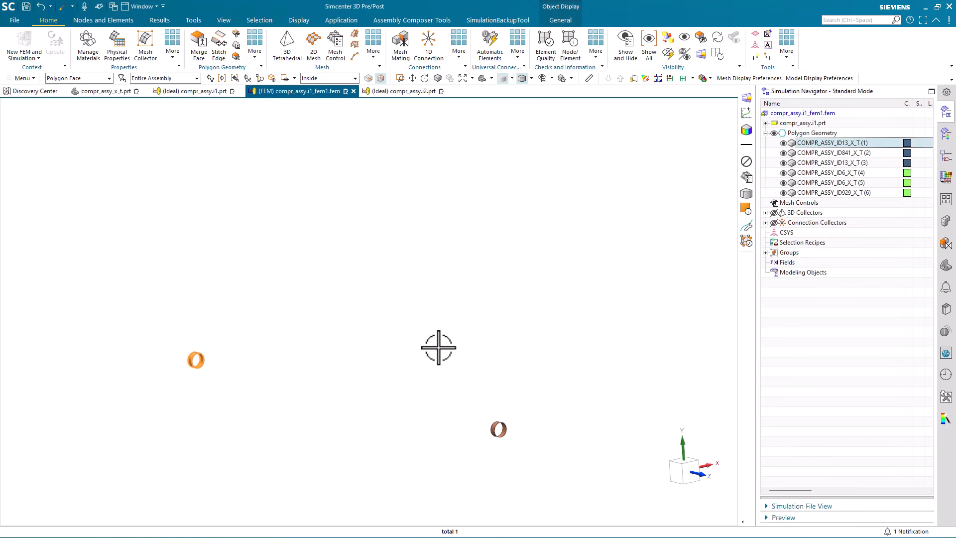
scroll(438, 348, down, 2)
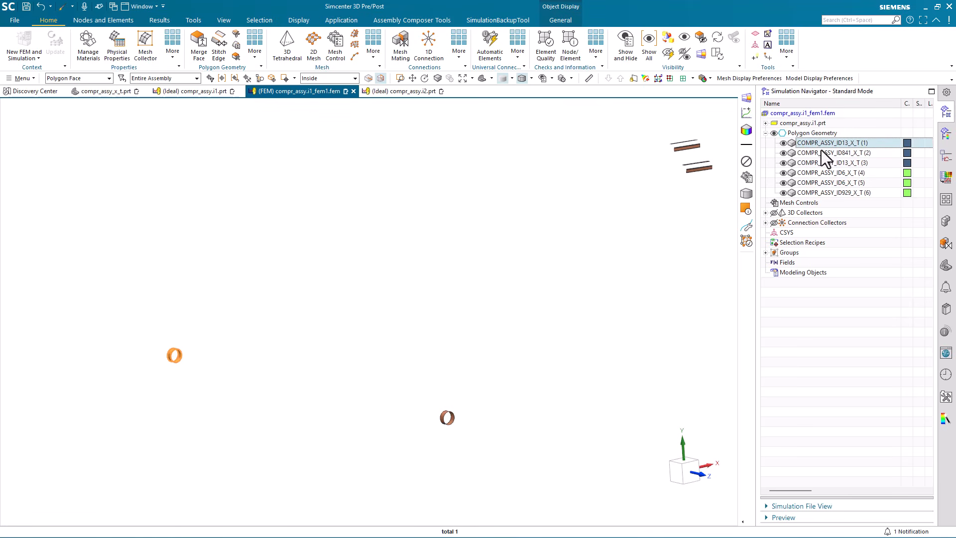
click(784, 143)
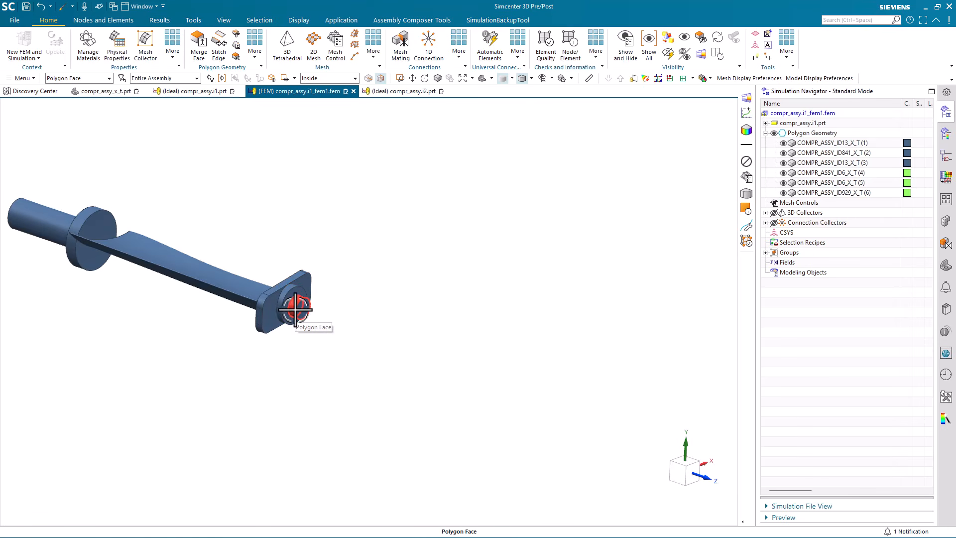
- Display the full stator blade COMPR_ASSY_ID13_X_T (3) and inspect the recolored faces on both blades
click(294, 309)
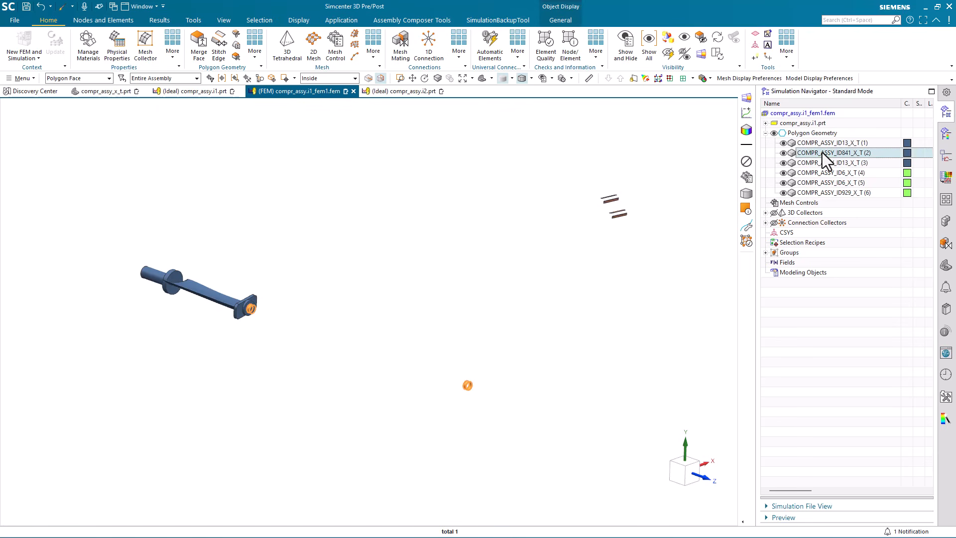
click(784, 164)
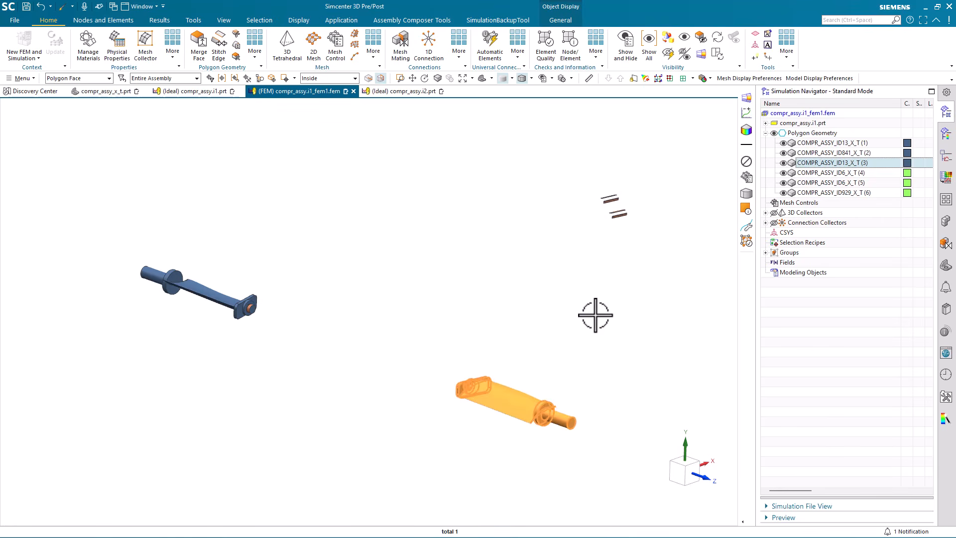
mouse_move(596, 314)
middle_down()
mouse_move(513, 420)
mouse_move(596, 324)
middle_up()
middle_drag(558, 278, 408, 276)
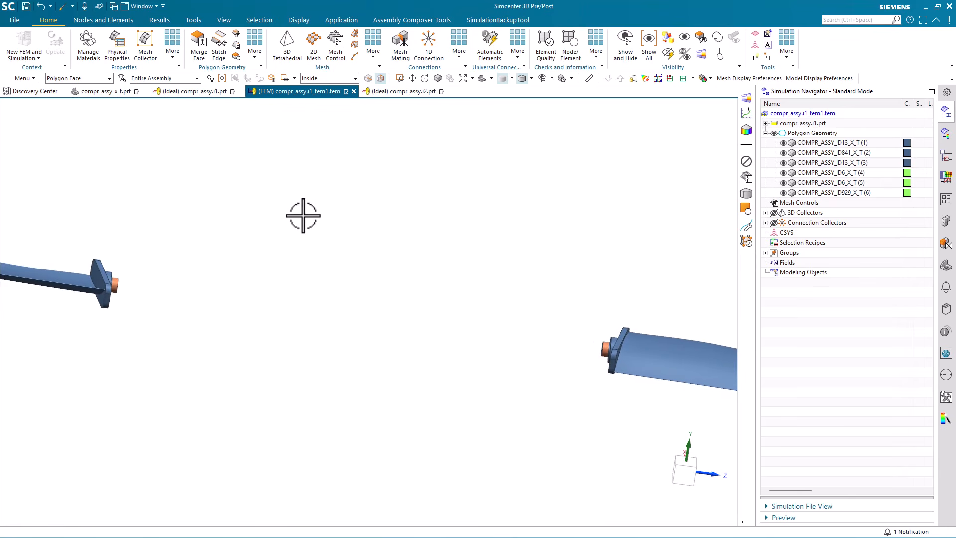
- Show the bodies adjacent to the mated faces at both stator blade ends using Show Adjacent with 3 layers
click(702, 55)
scroll(598, 339, down, 3)
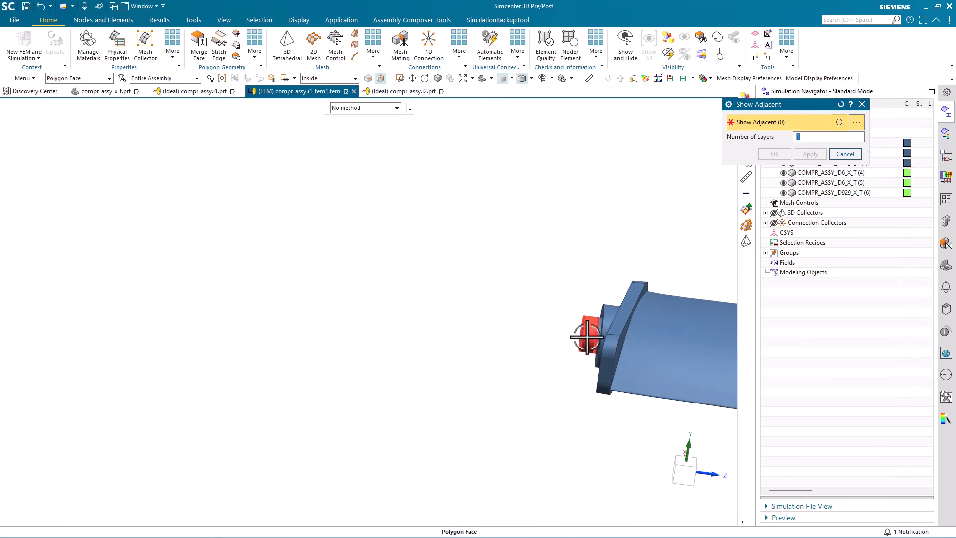
click(587, 337)
middle_drag(348, 333, 319, 308)
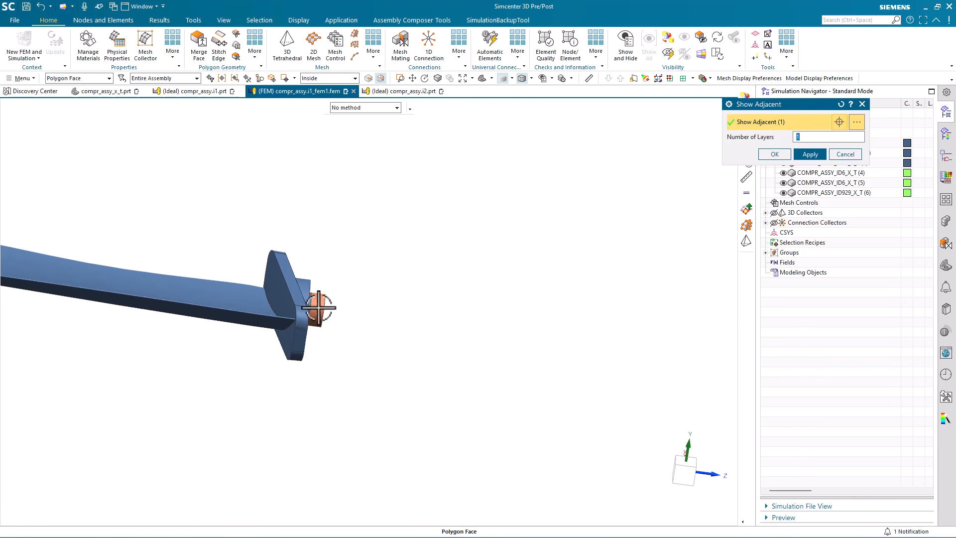
click(319, 308)
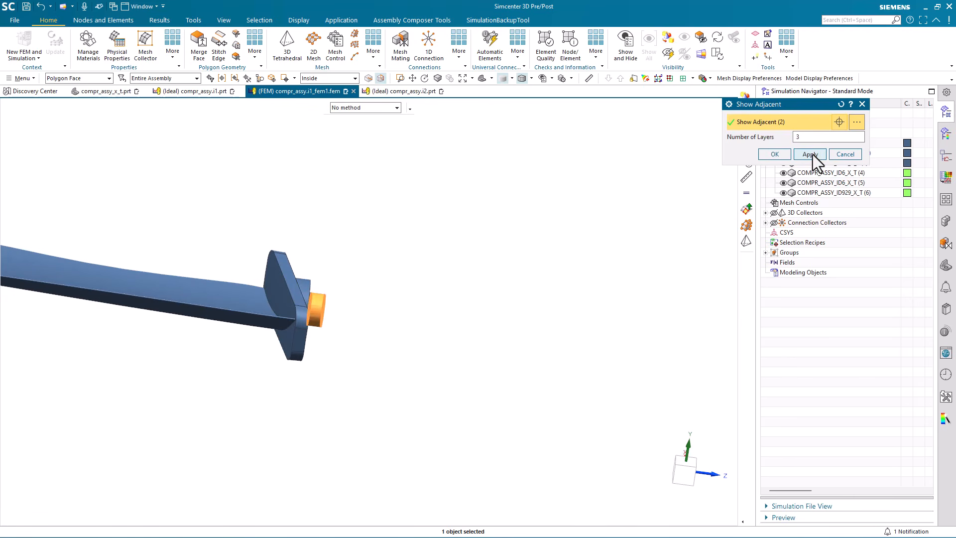
click(813, 154)
scroll(502, 303, up, 6)
middle_drag(498, 302, 514, 320)
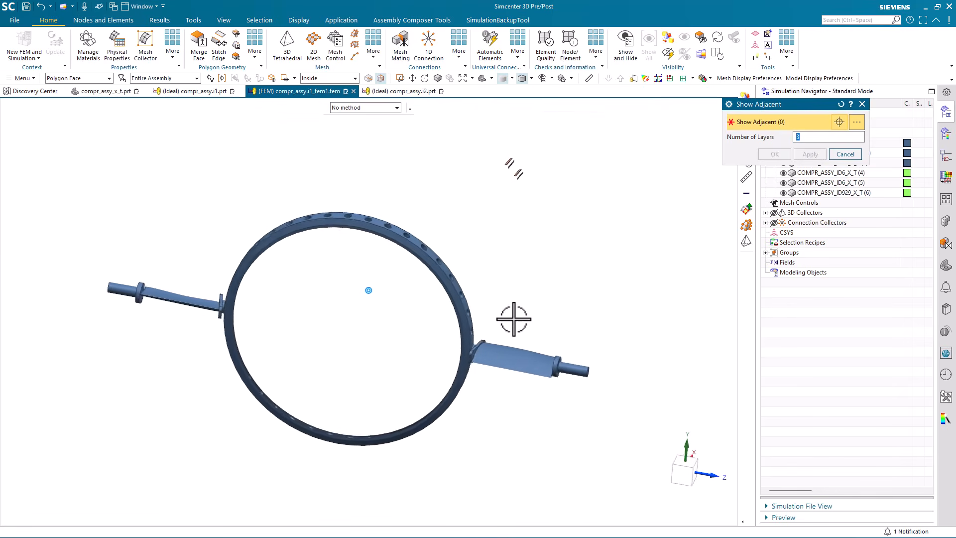
scroll(514, 319, down, 5)
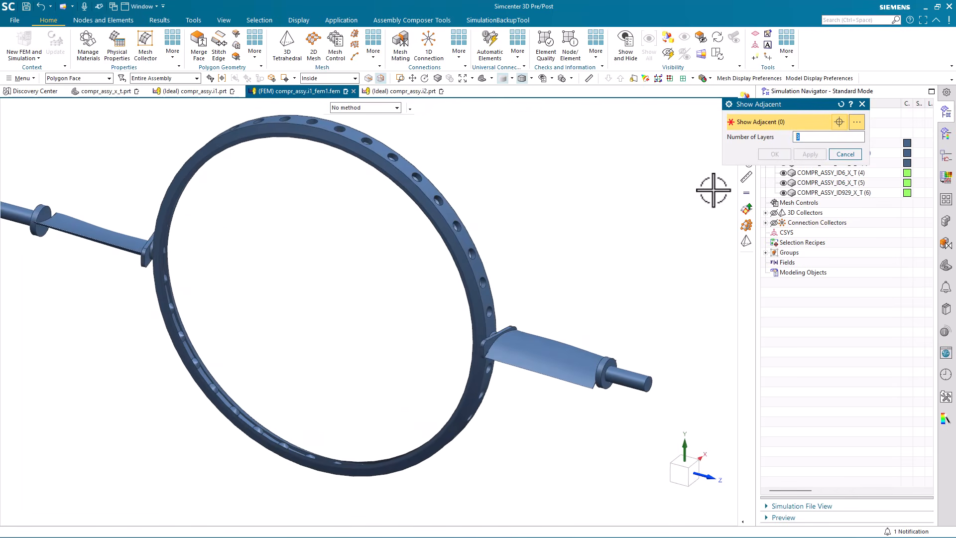
middle_drag(713, 190, 719, 180)
click(845, 154)
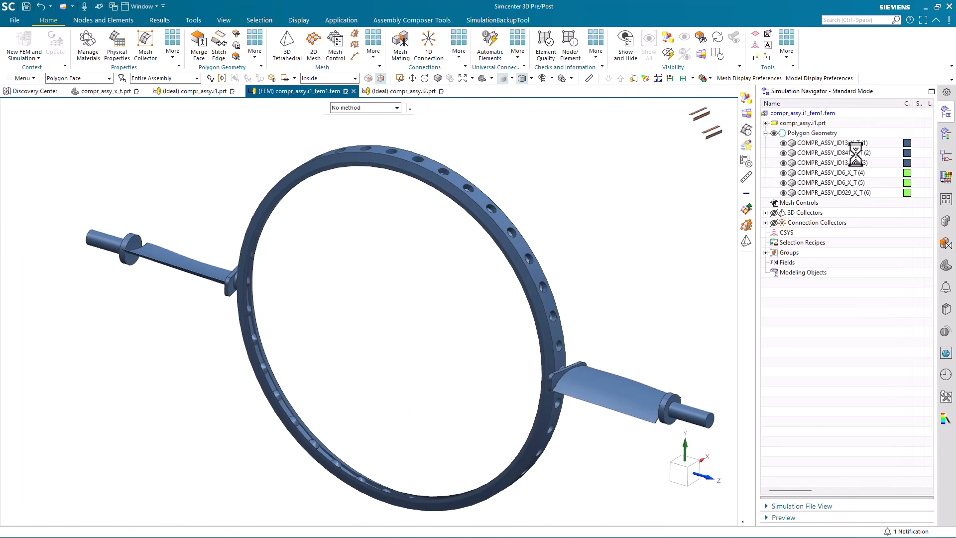
- Hide all polygon geometry and display only the full stator ring COMPR_ASSY_ID841_X_T (2)
click(774, 133)
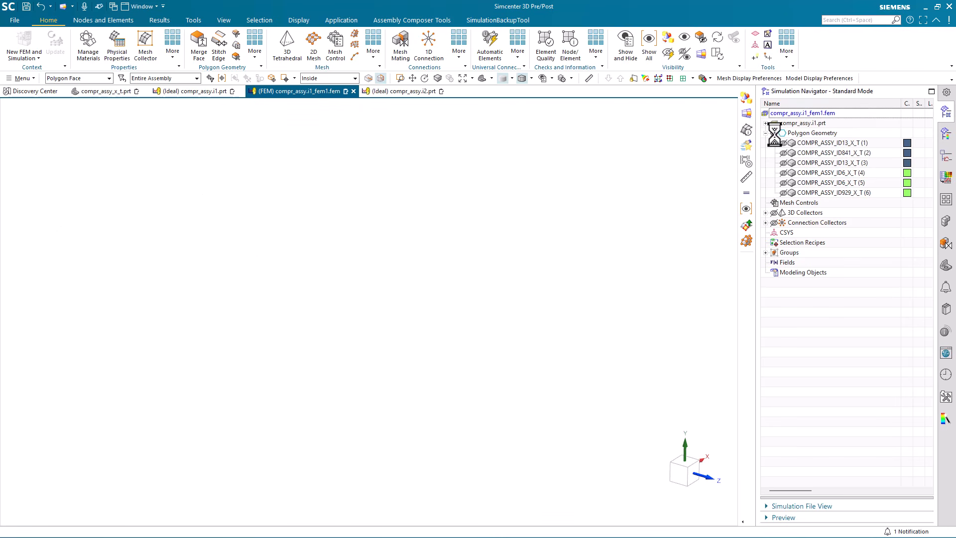
click(784, 163)
click(784, 163)
click(784, 142)
click(784, 142)
click(784, 153)
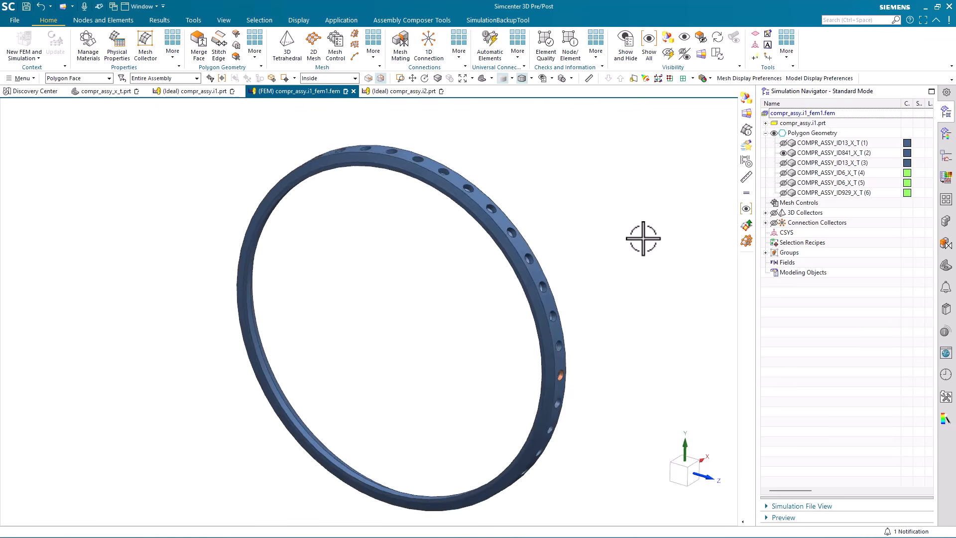
- Examine the recolored mated hole faces around the stator ring from both sides
scroll(566, 357, up, 5)
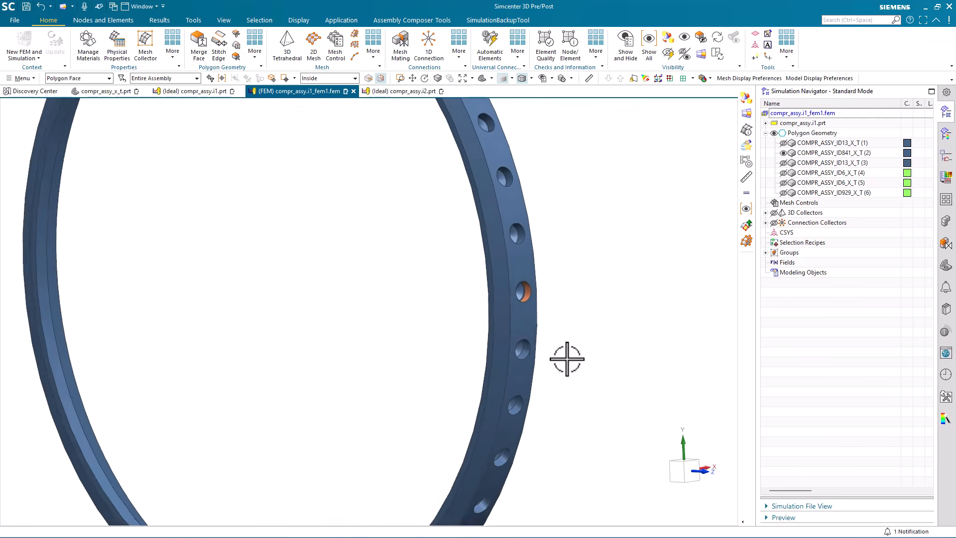
click(536, 294)
middle_drag(614, 287, 509, 365)
scroll(509, 365, up, 5)
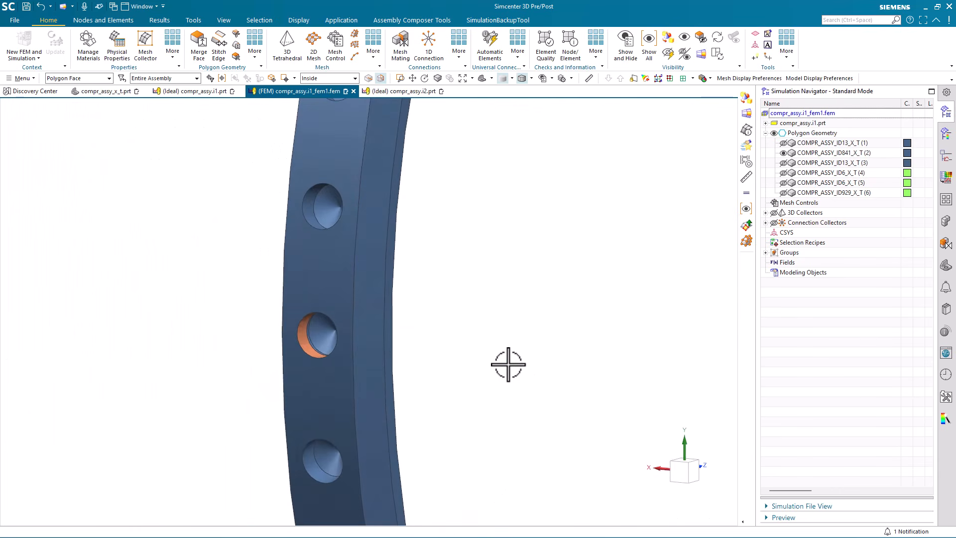
scroll(509, 365, down, 6)
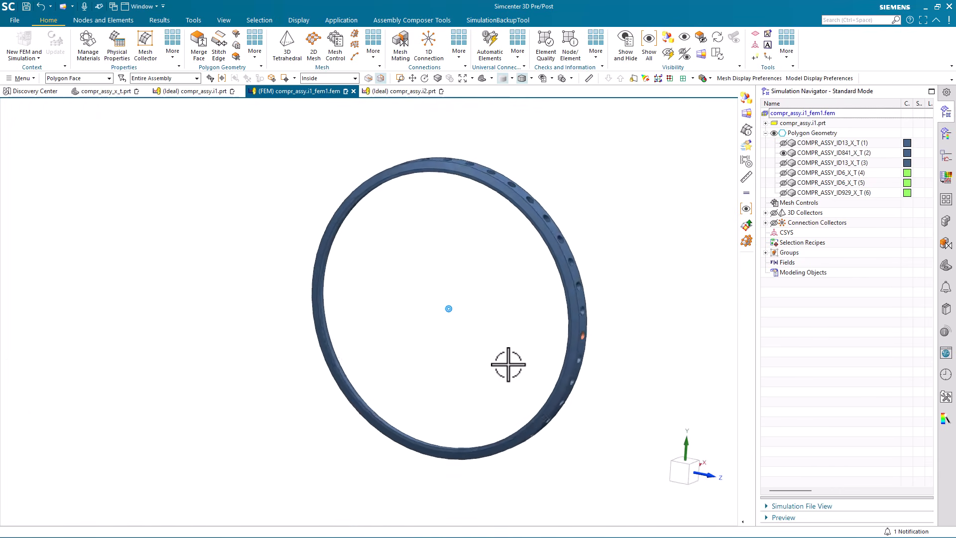
scroll(606, 305, up, 1)
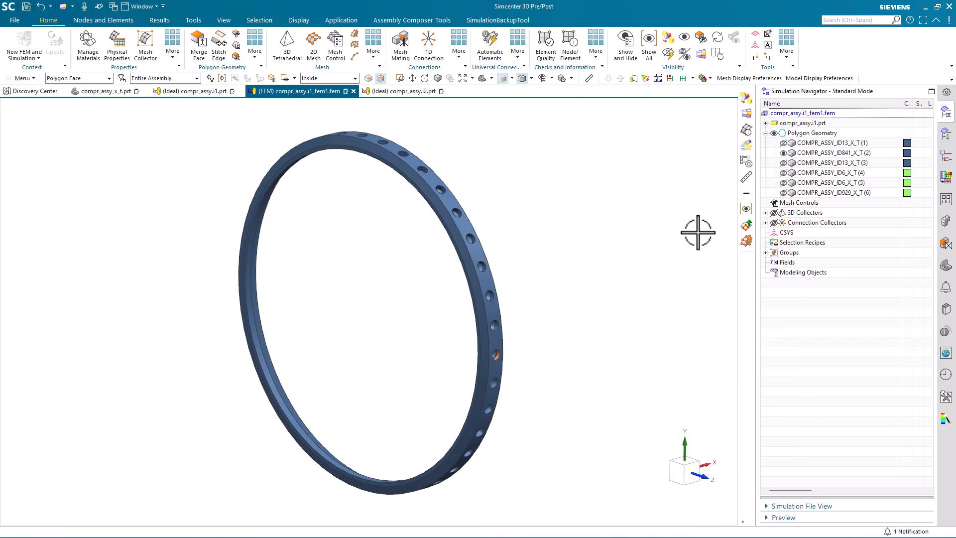
middle_drag(698, 232, 595, 245)
scroll(595, 245, down, 3)
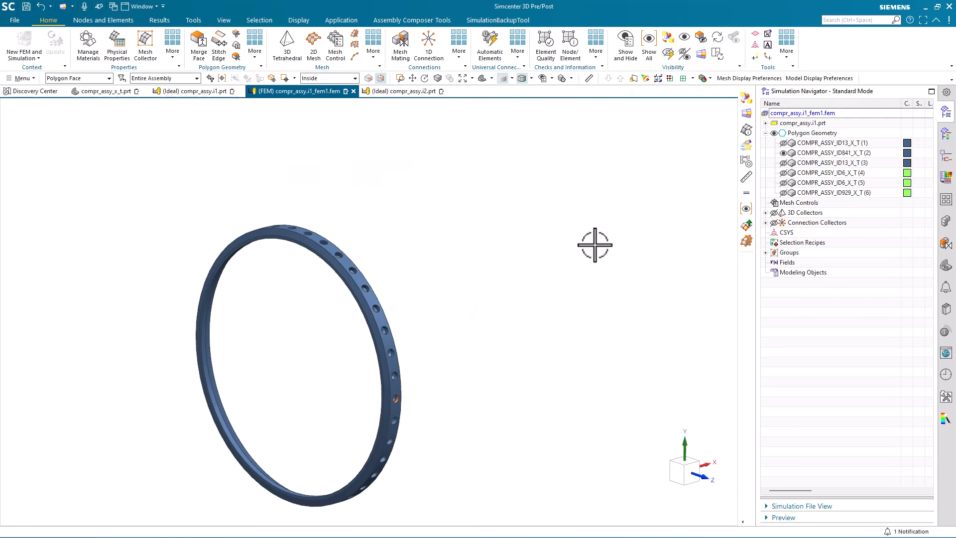
- Show only the mated faces of mesh mating conditions auto_mmc_1 through auto_mmc_16, and hide the connection collectors
click(766, 223)
click(820, 242)
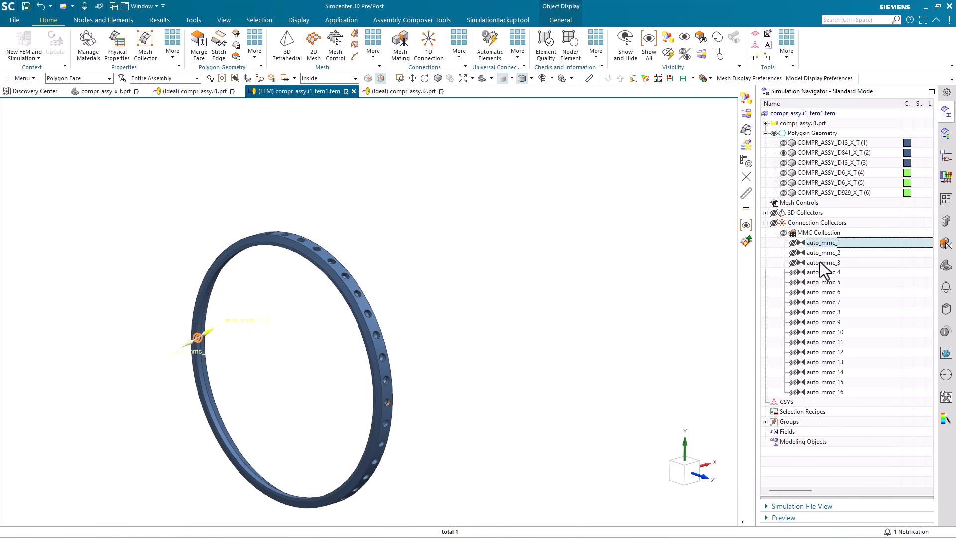
shift+click(825, 392)
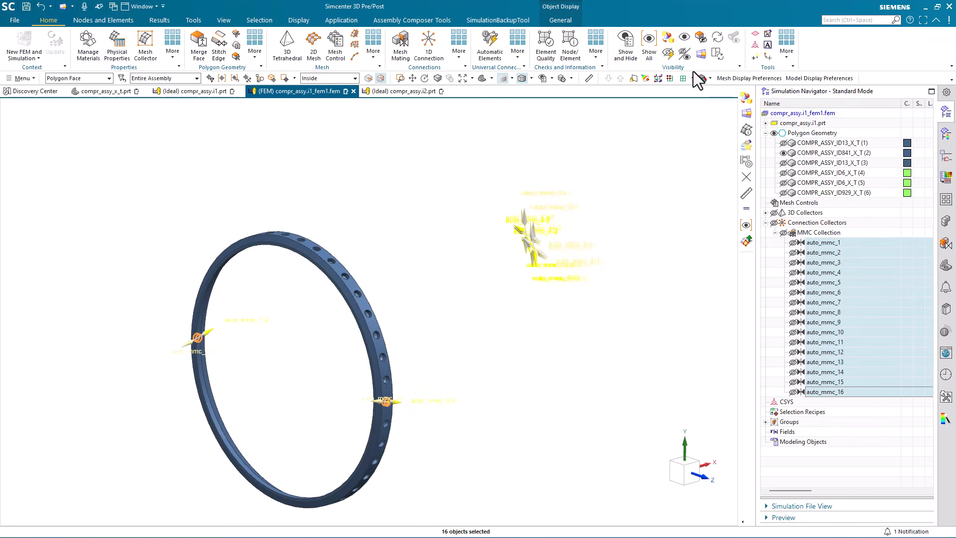
click(669, 39)
click(773, 155)
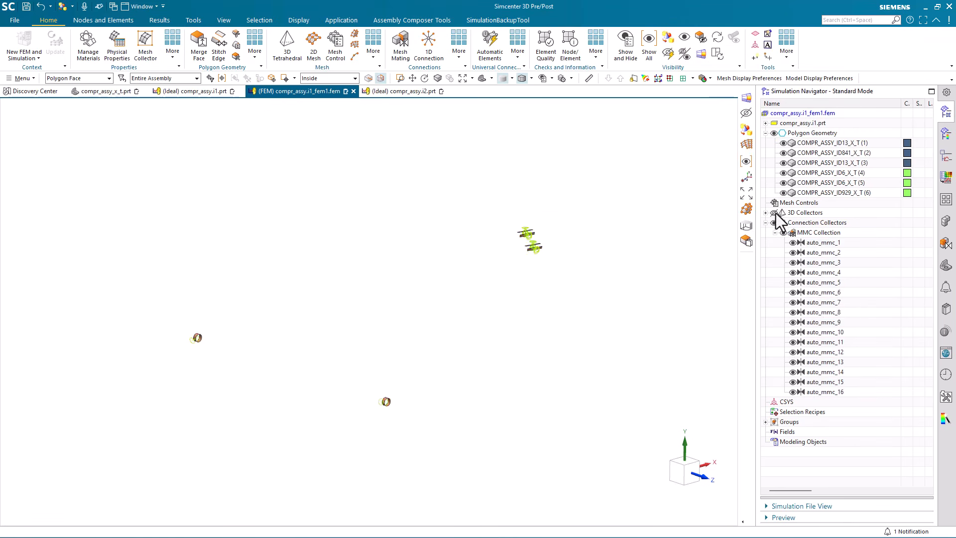
click(774, 223)
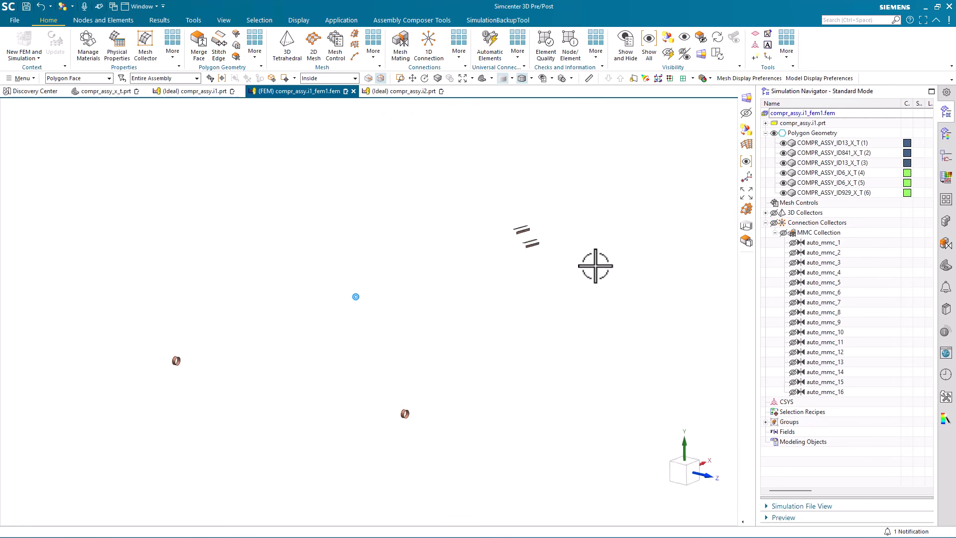
- Set the rotation reference on the mated faces of the rotor blade roots
right_click(563, 248)
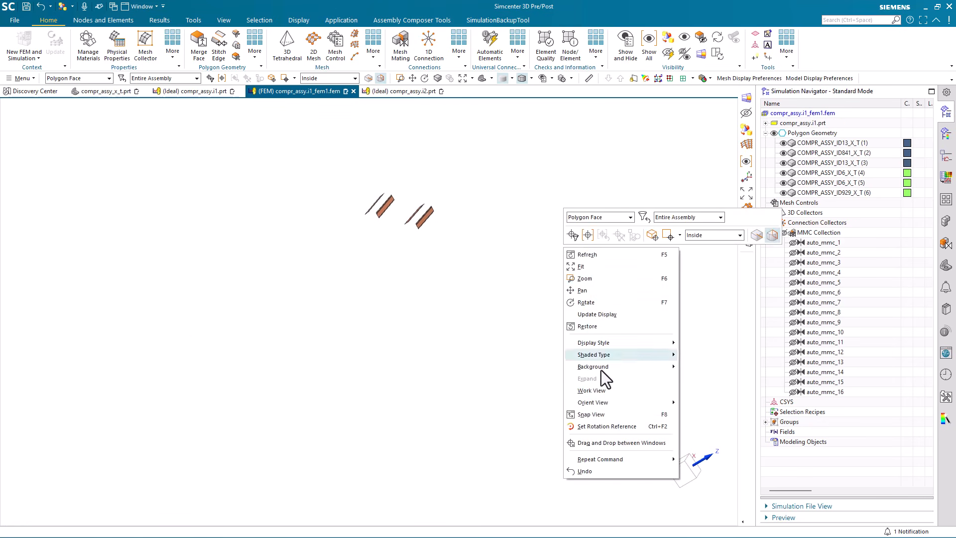
click(605, 428)
click(414, 217)
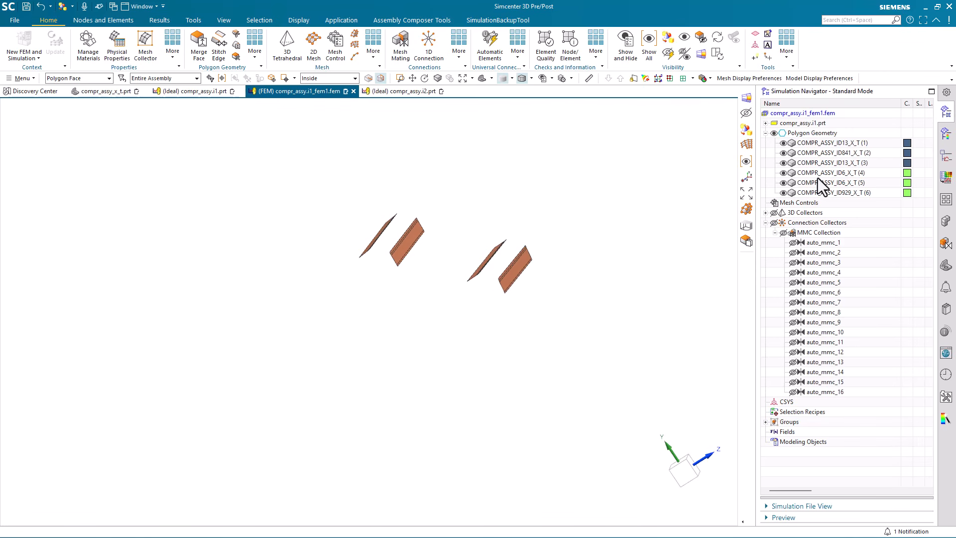
- Display the full rotor blades COMPR_ASSY_ID6_X_T (4) and (5) together with their recolored root faces
click(784, 173)
click(784, 172)
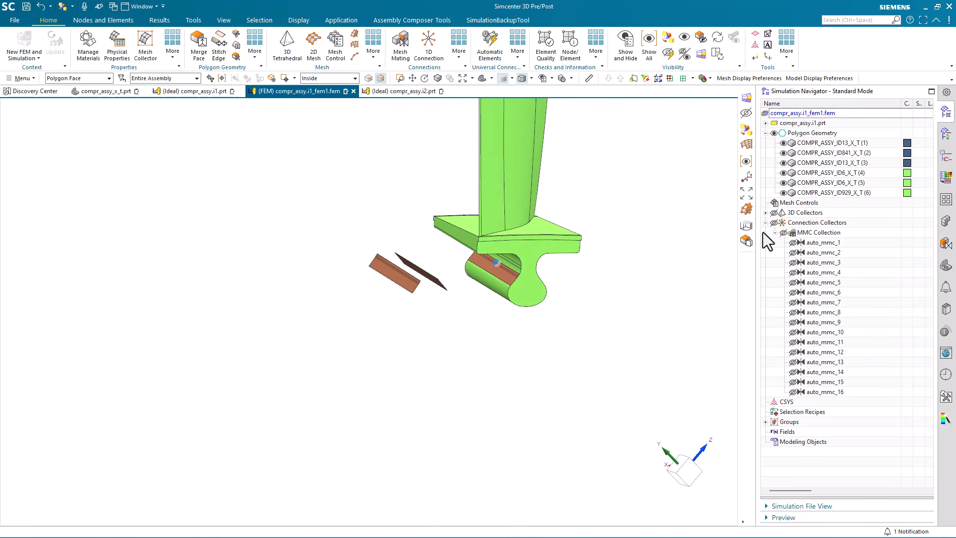
click(827, 183)
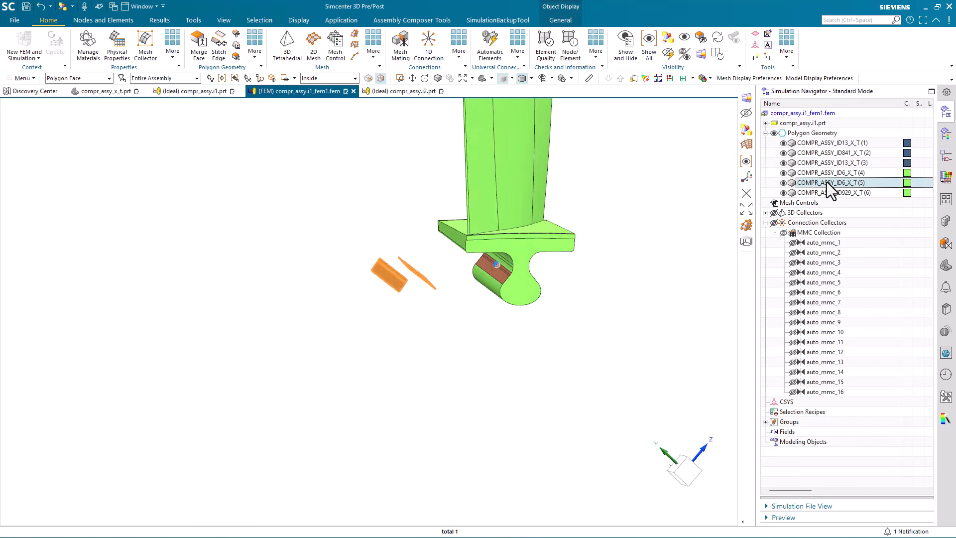
click(784, 192)
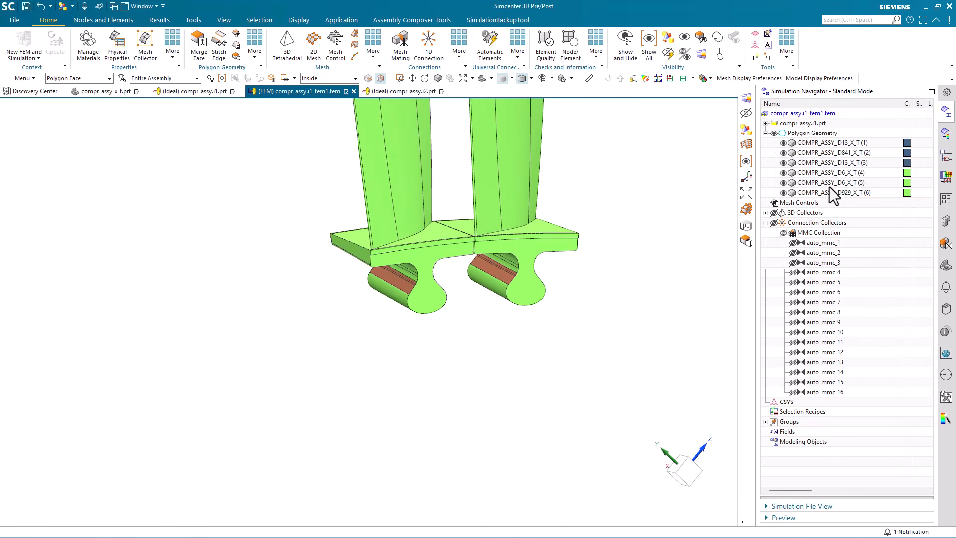
- Hide both rotor blades and display the full rotor disk COMPR_ASSY_ID929_X_T (6) to check its slot faces
click(784, 183)
click(784, 192)
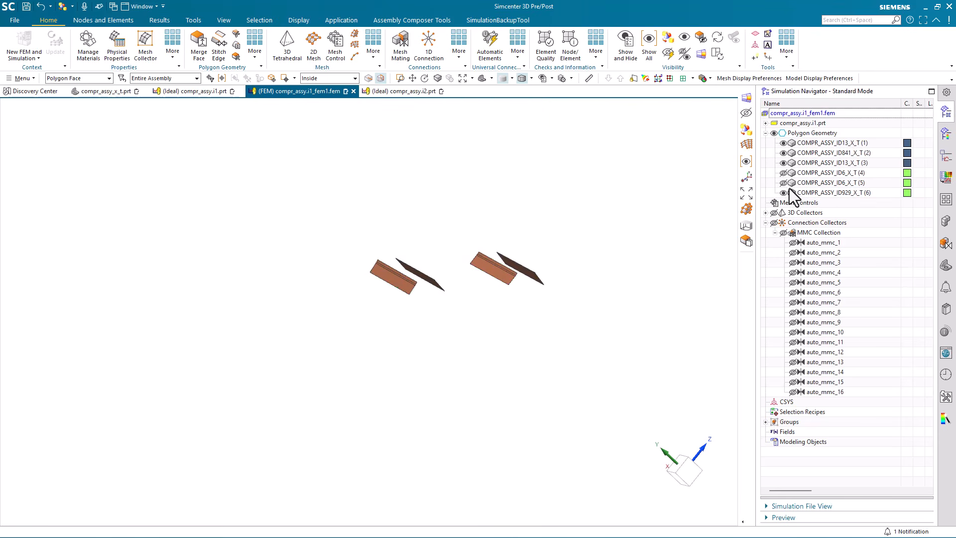
click(783, 193)
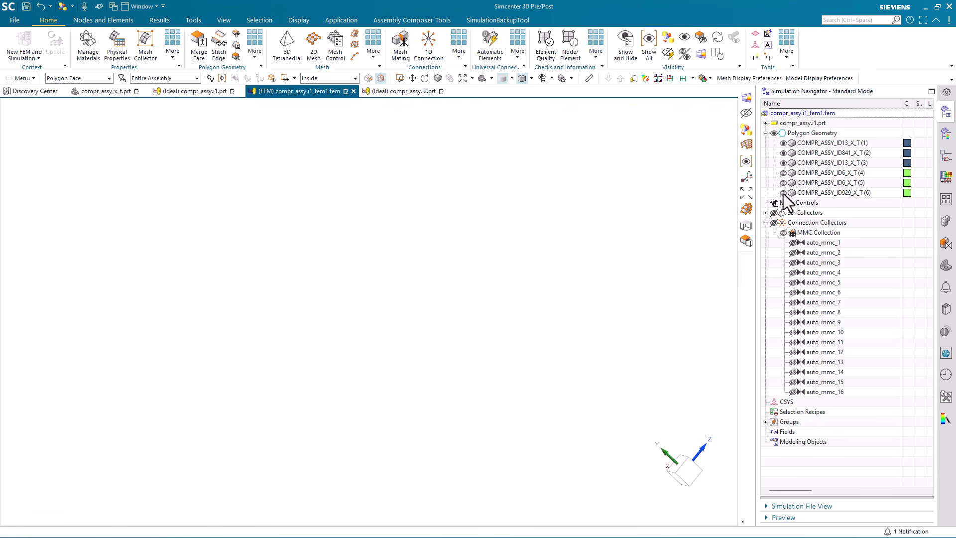
middle_drag(519, 182, 484, 115)
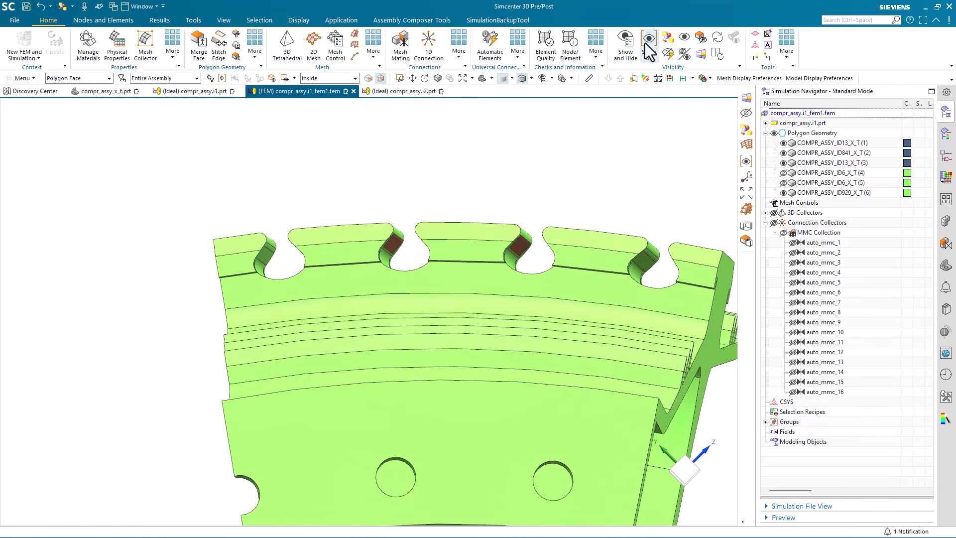
- Show the rotor blades adjacent to the mated slot faces in the disk using Show Adjacent with 3 layers
click(701, 54)
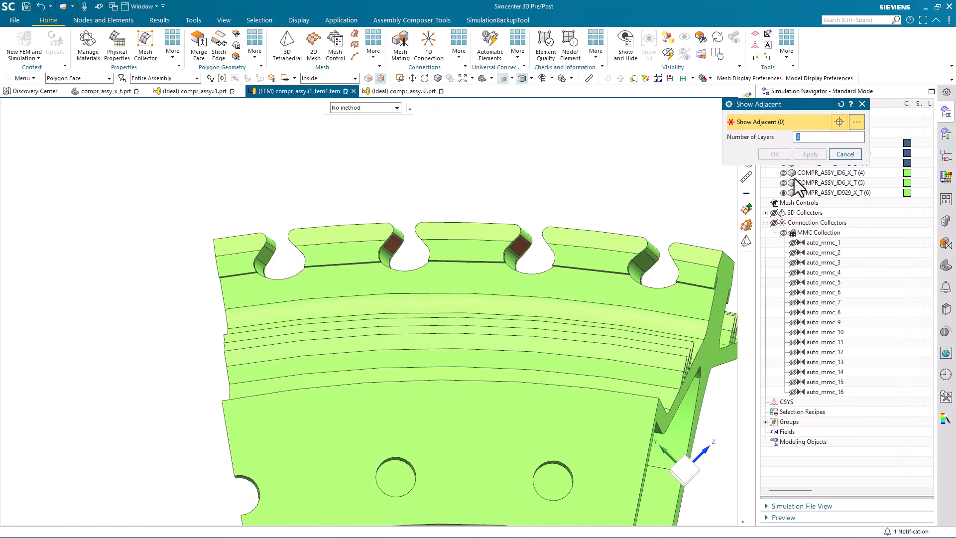
scroll(437, 252, down, 5)
click(419, 212)
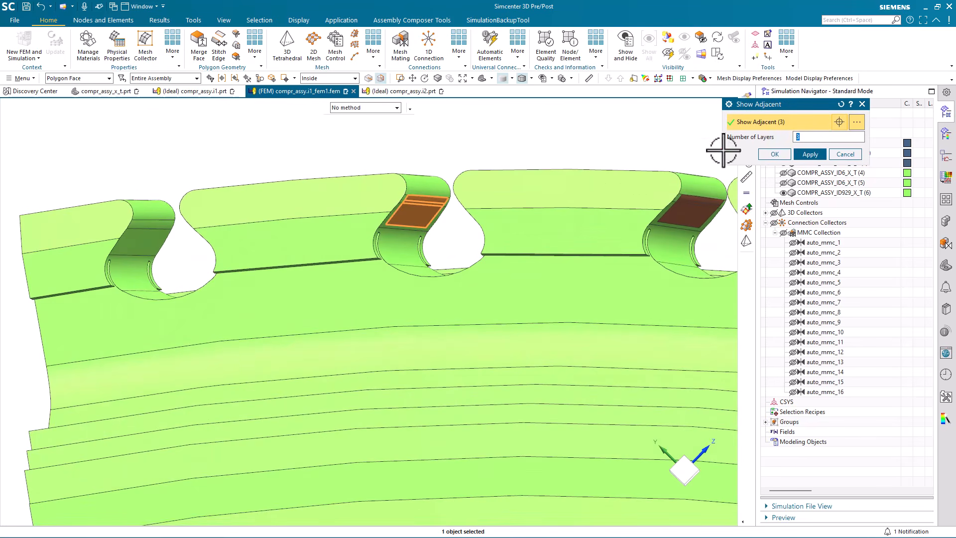
middle_drag(692, 205, 665, 250)
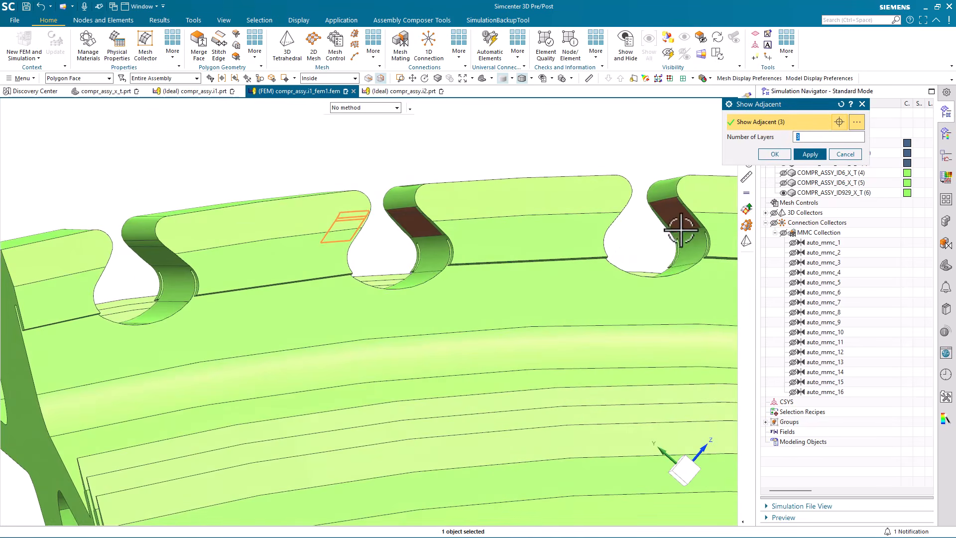
click(671, 213)
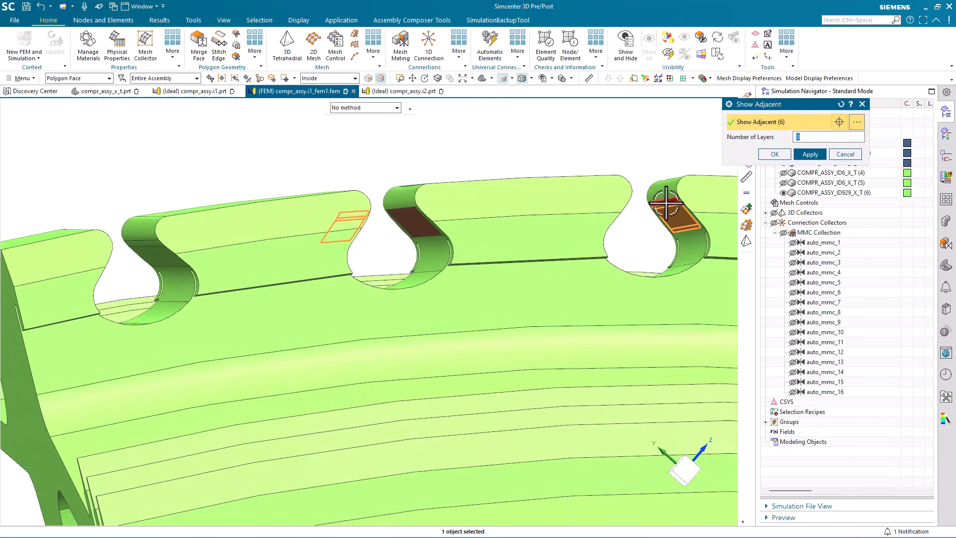
click(666, 204)
click(809, 155)
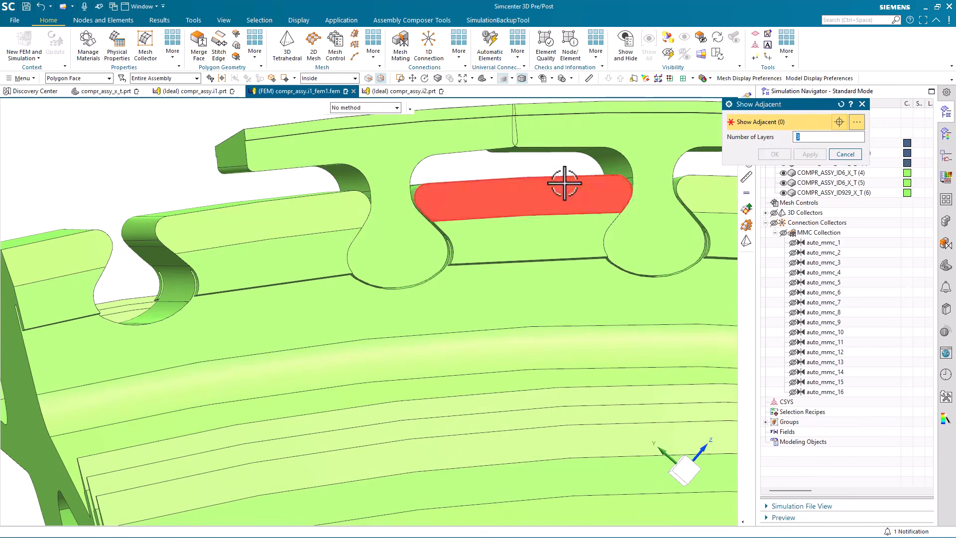
middle_drag(566, 182, 646, 196)
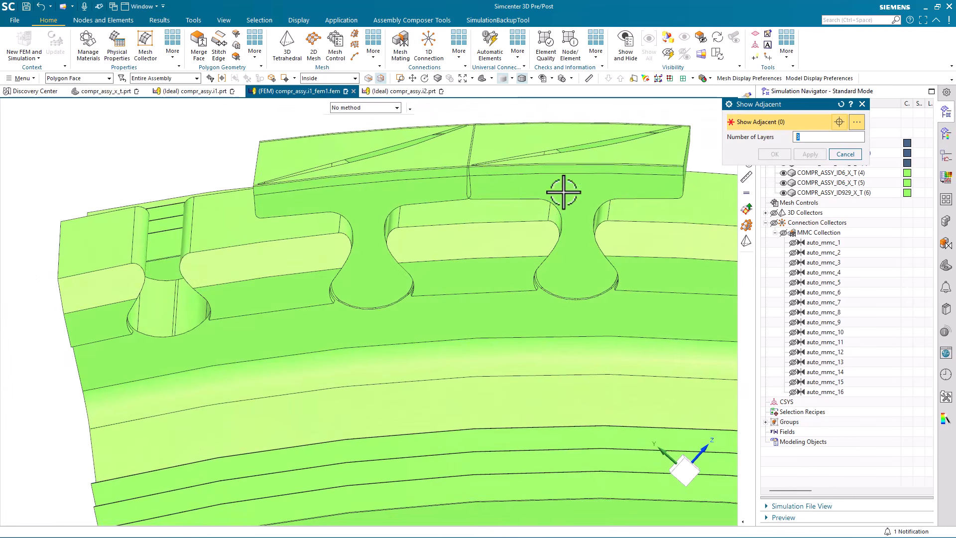
scroll(564, 192, down, 2)
middle_drag(564, 192, 669, 196)
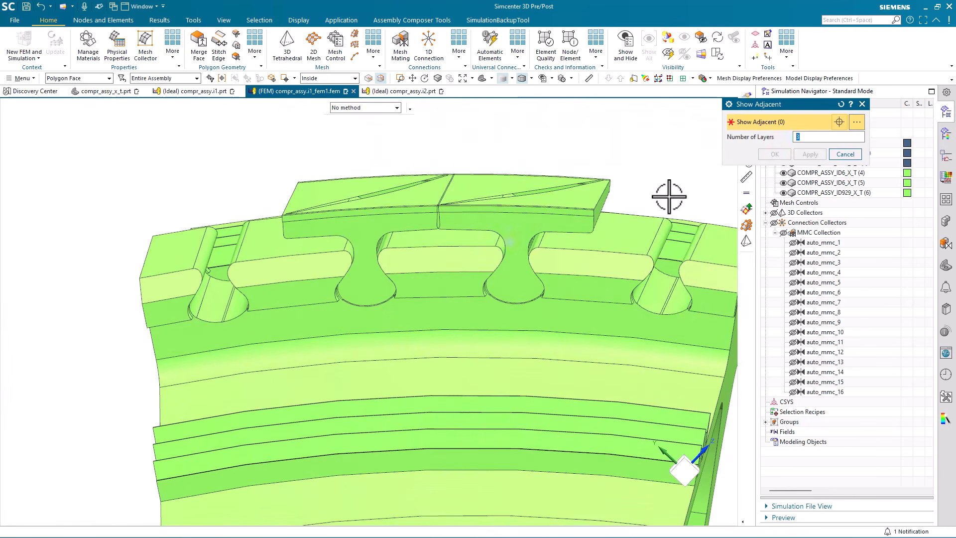
click(845, 154)
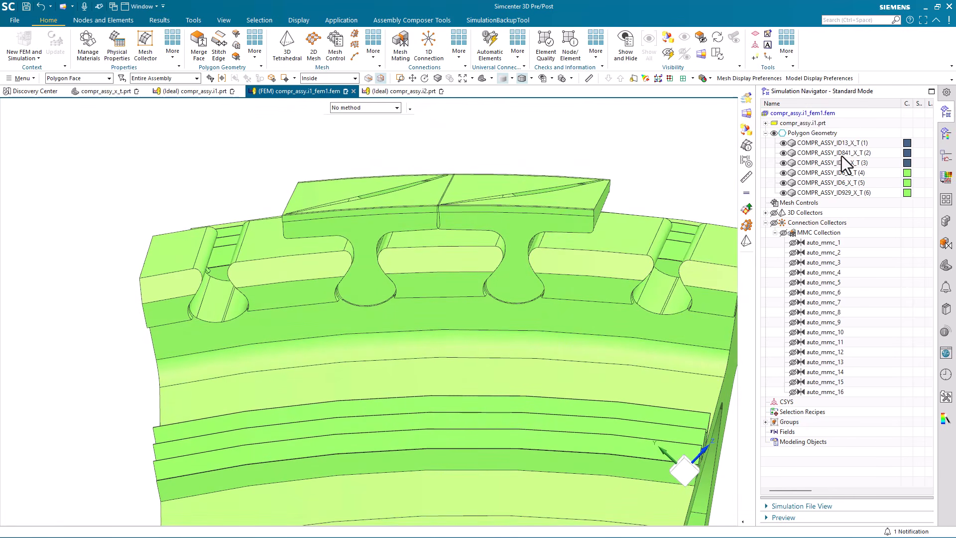
- Hide the rotor disk COMPR_ASSY_ID929_X_T (6) and inspect the recolored root faces of both rotor blades
click(784, 183)
click(784, 192)
middle_drag(675, 148, 737, 187)
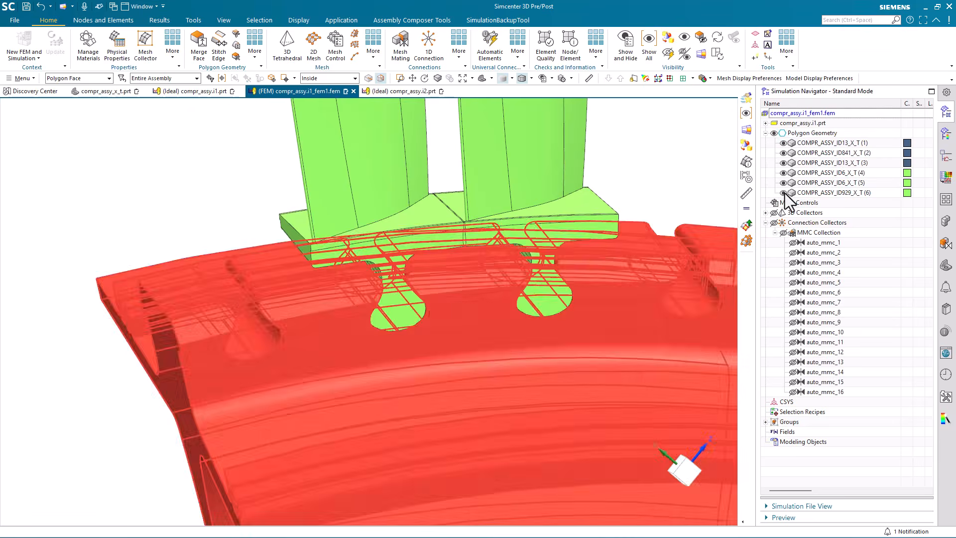
click(784, 192)
scroll(479, 352, up, 2)
scroll(466, 382, up, 5)
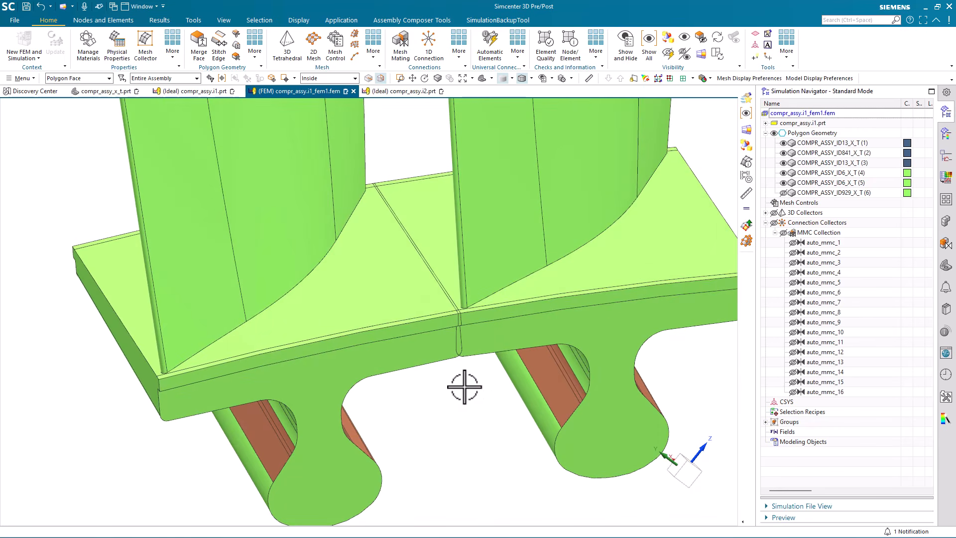
- Set the selection filter to Polygon Body and examine the contact between the two neighbouring rotor blade platforms
click(102, 79)
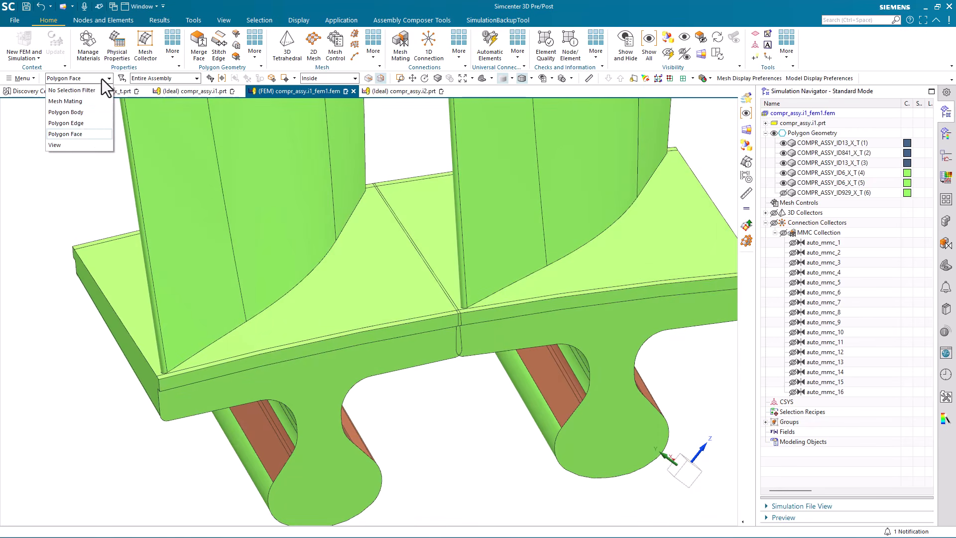
click(86, 116)
scroll(428, 314, up, 4)
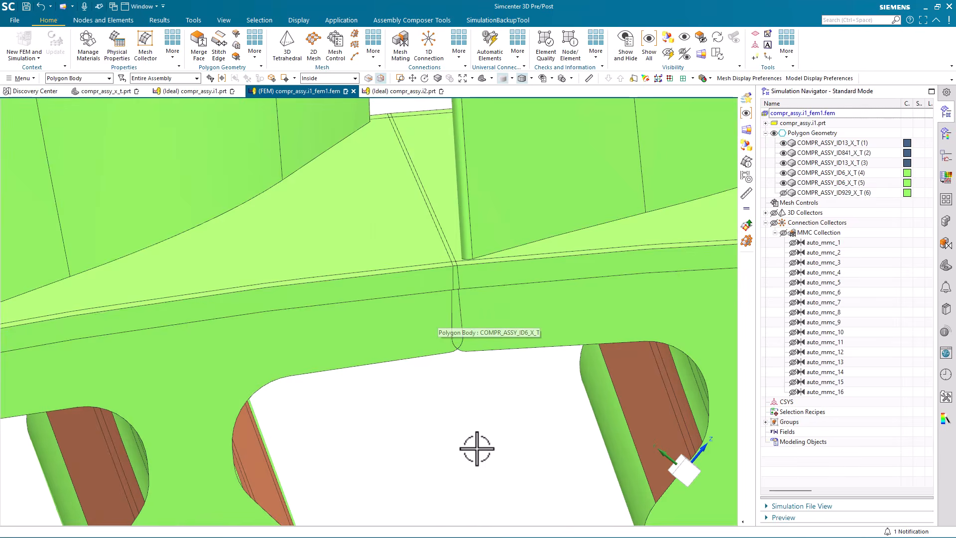
middle_drag(507, 432, 507, 430)
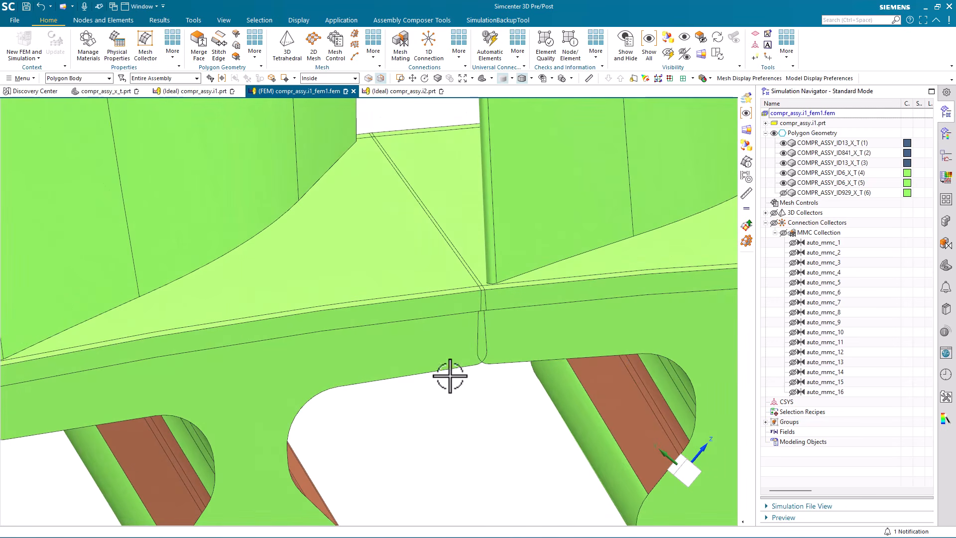
scroll(455, 382, down, 5)
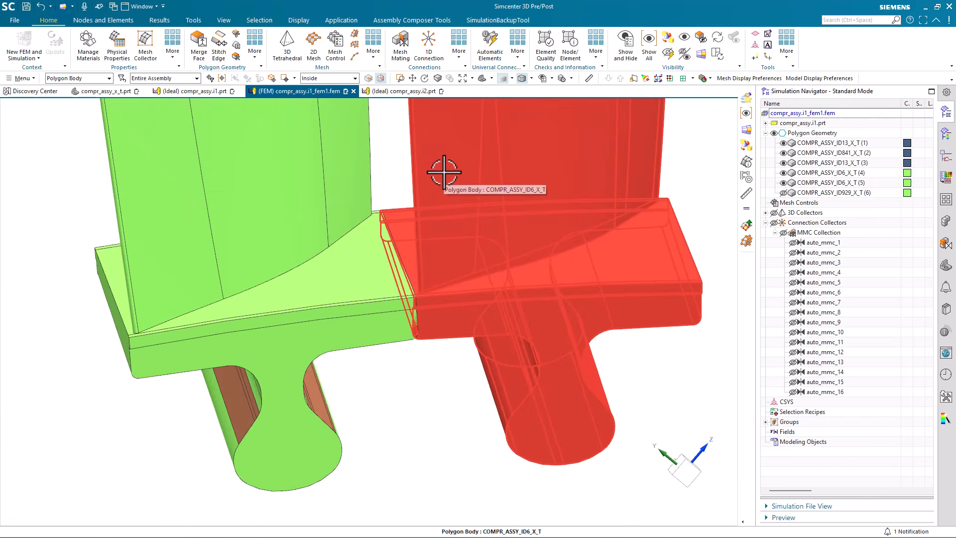
scroll(446, 175, up, 5)
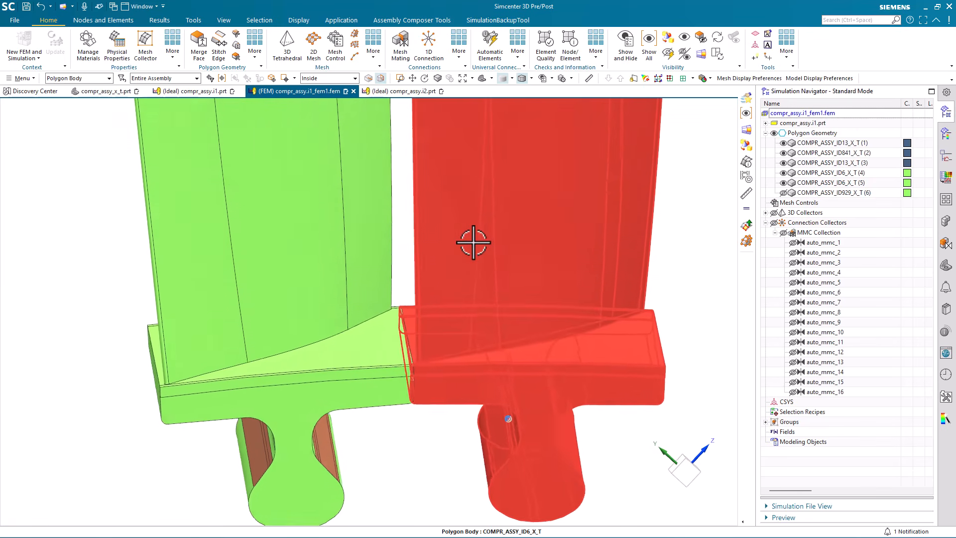
scroll(473, 243, down, 1)
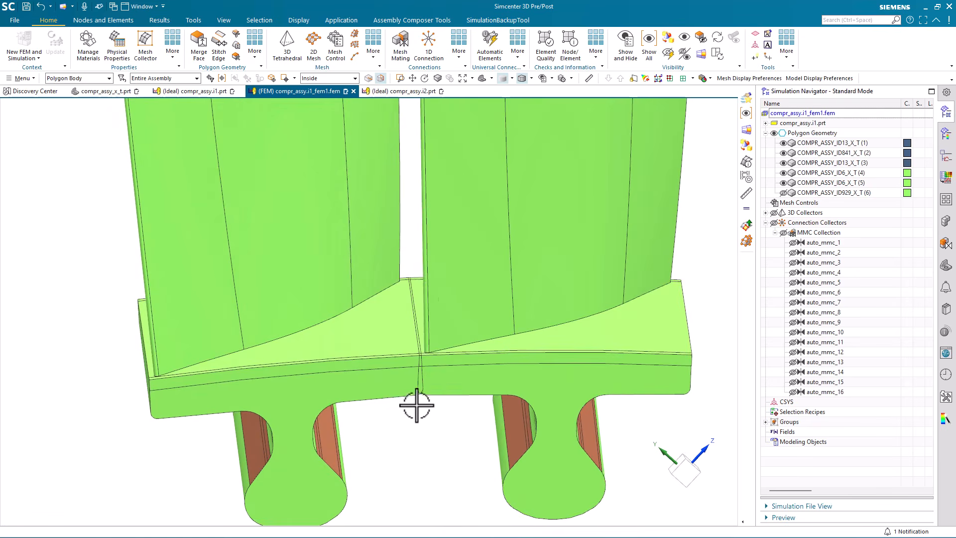
scroll(424, 430, down, 4)
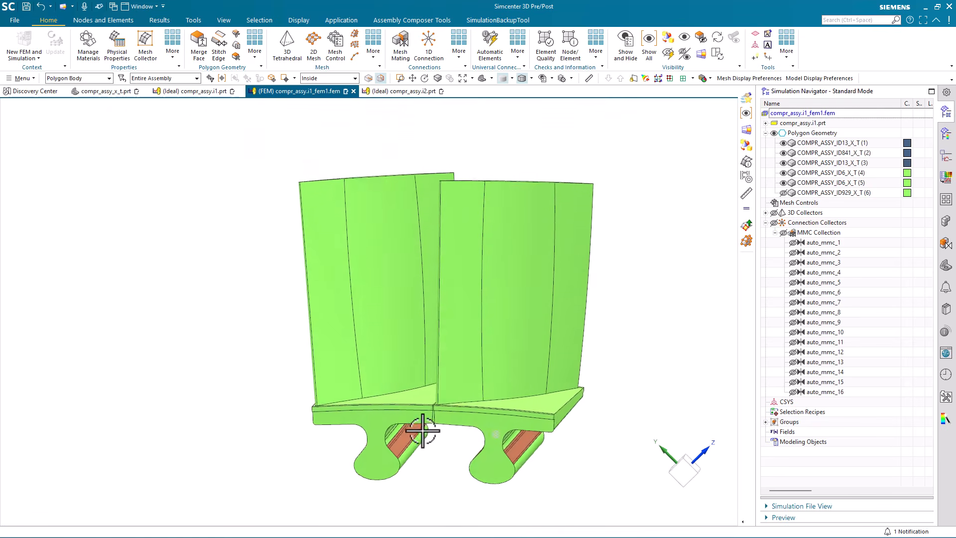
scroll(476, 465, up, 2)
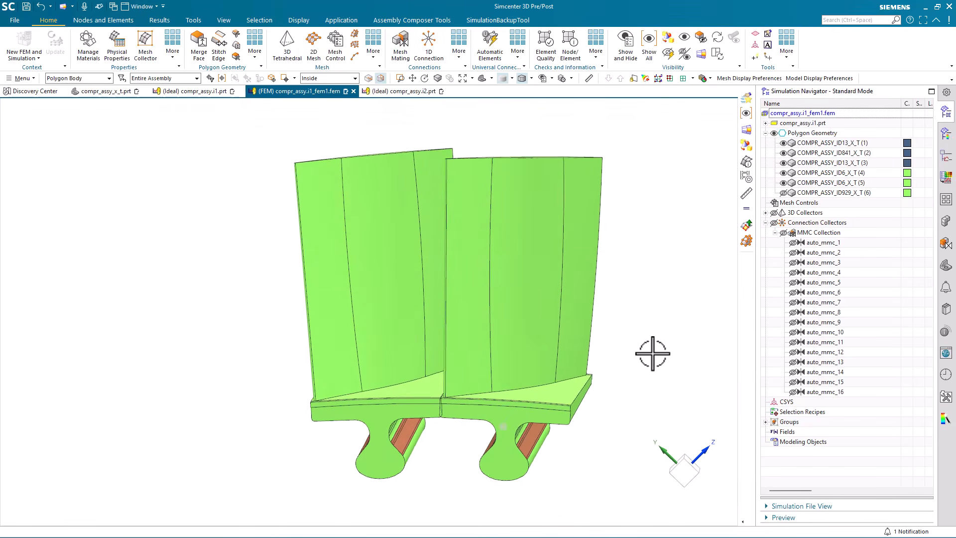
middle_drag(655, 332, 655, 333)
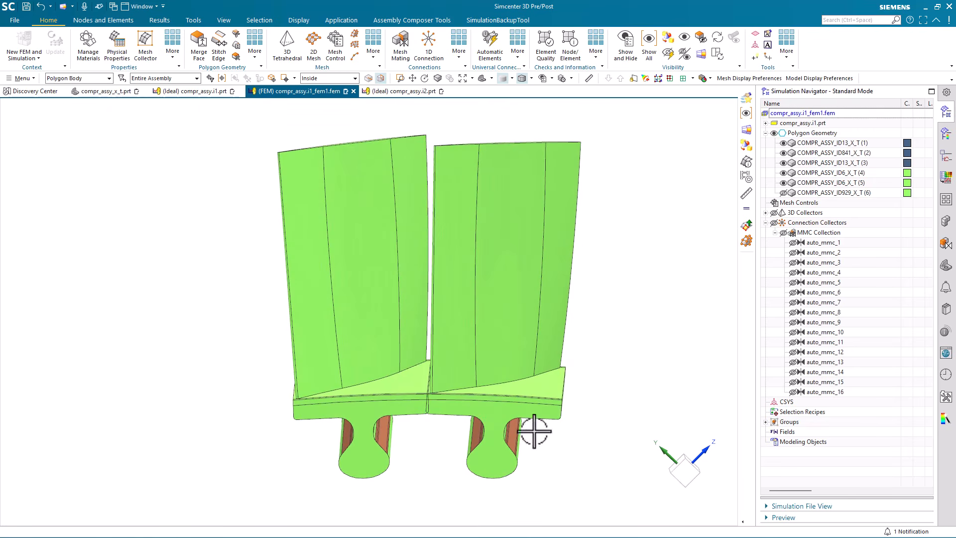
middle_drag(129, 142, 129, 142)
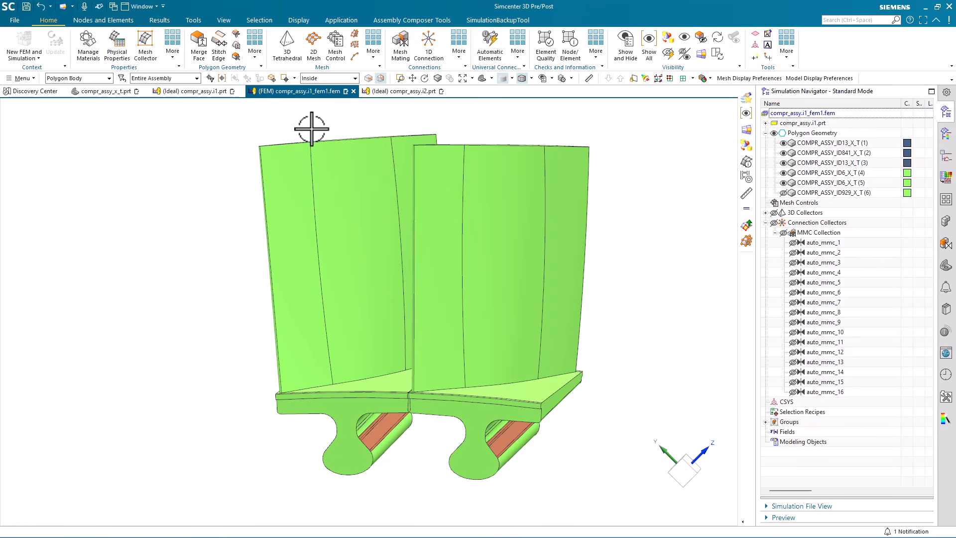
middle_drag(315, 128, 315, 128)
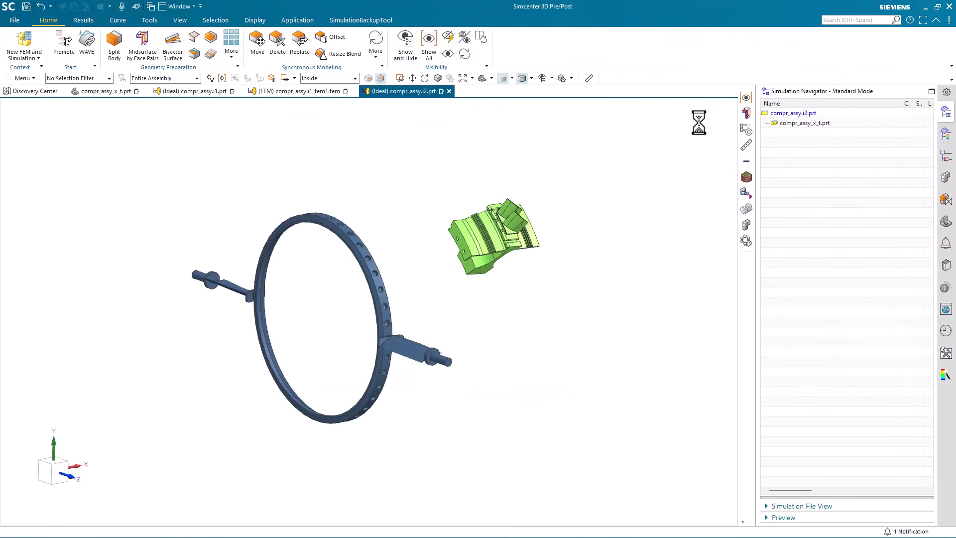
- In the idealized part compr_assy.i2.prt, imprint all six visible bodies with Create Mesh Mating Conditions and Stitch Edges enabled
click(936, 218)
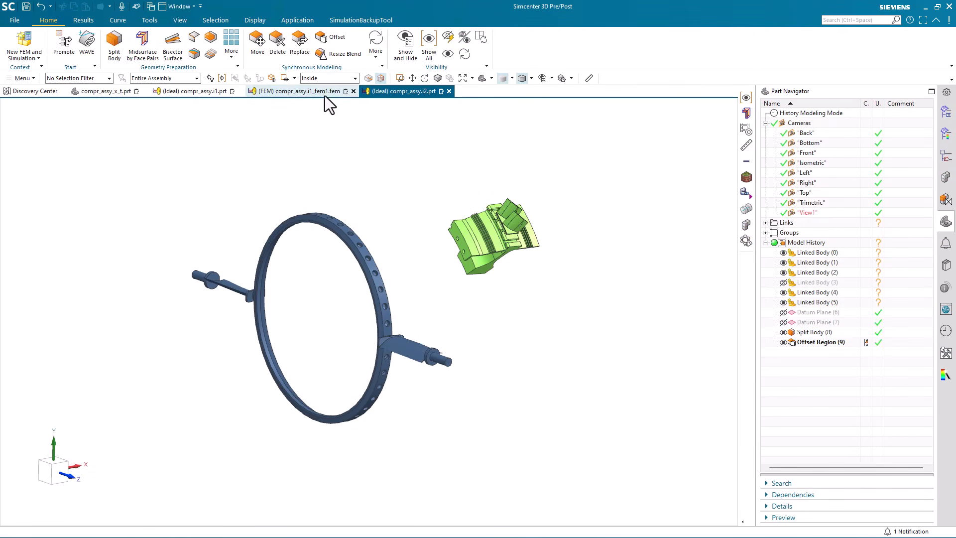
click(211, 53)
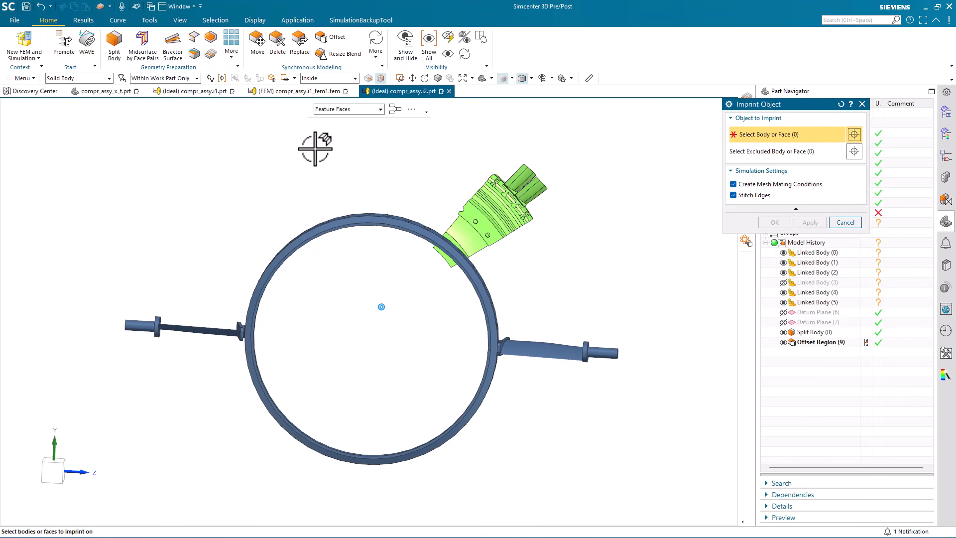
drag(766, 106, 624, 107)
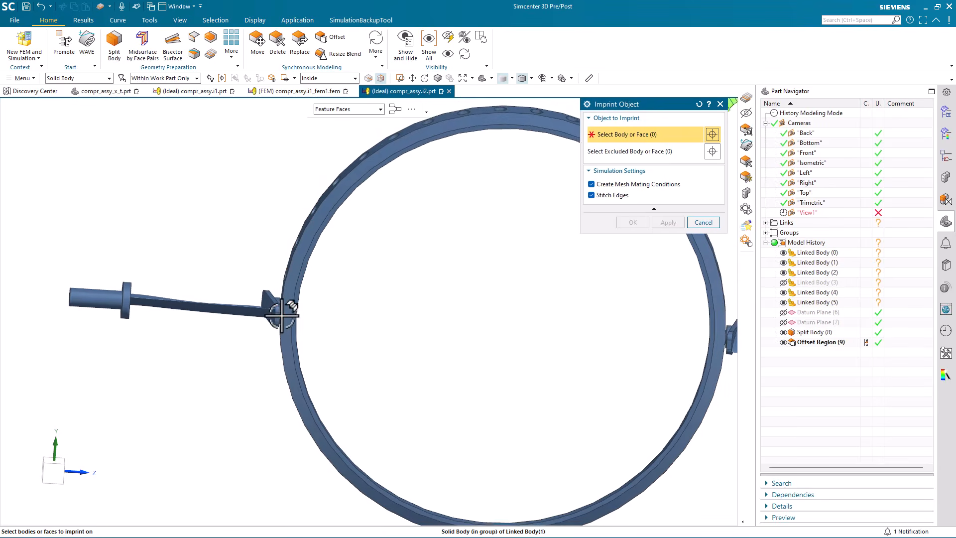
scroll(274, 299, up, 1)
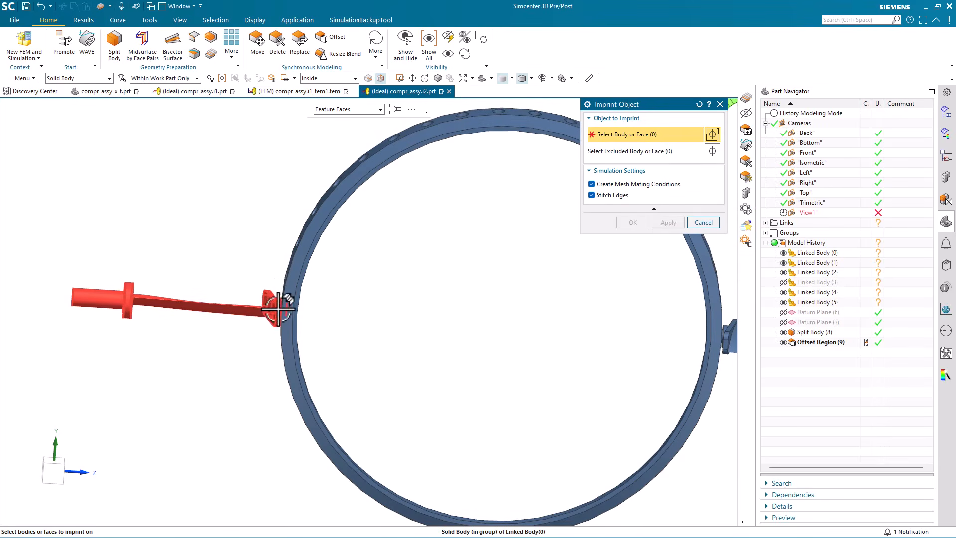
middle_drag(385, 318, 397, 314)
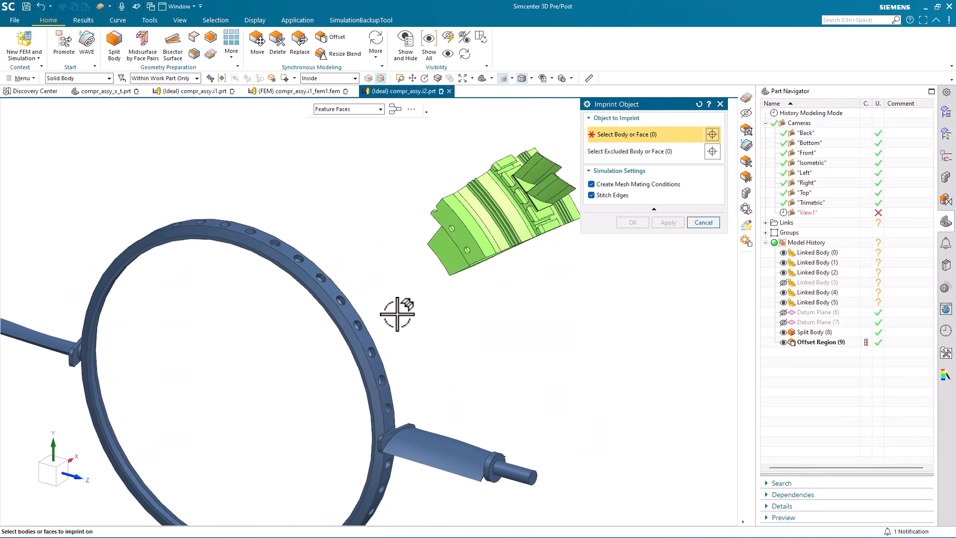
middle_drag(533, 318, 580, 249)
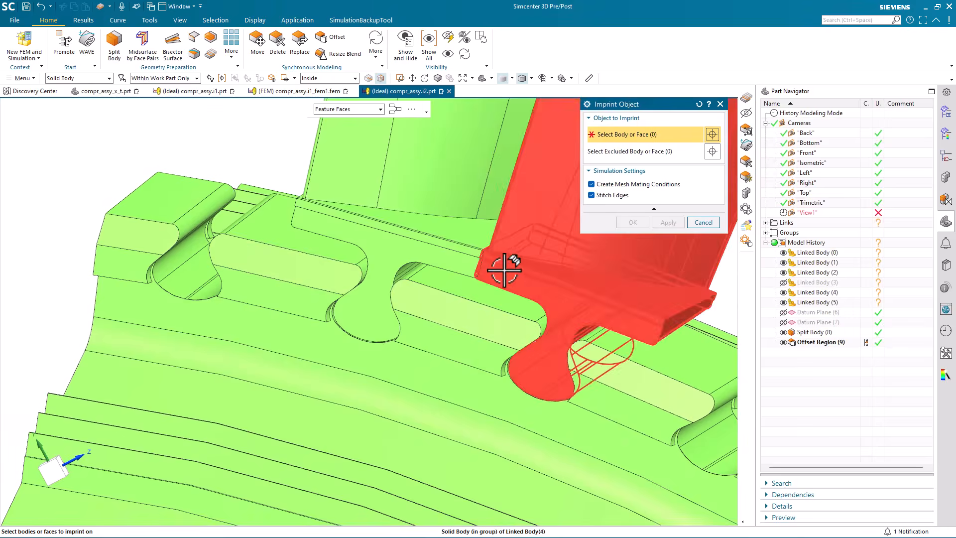
scroll(492, 262, down, 2)
scroll(492, 263, down, 5)
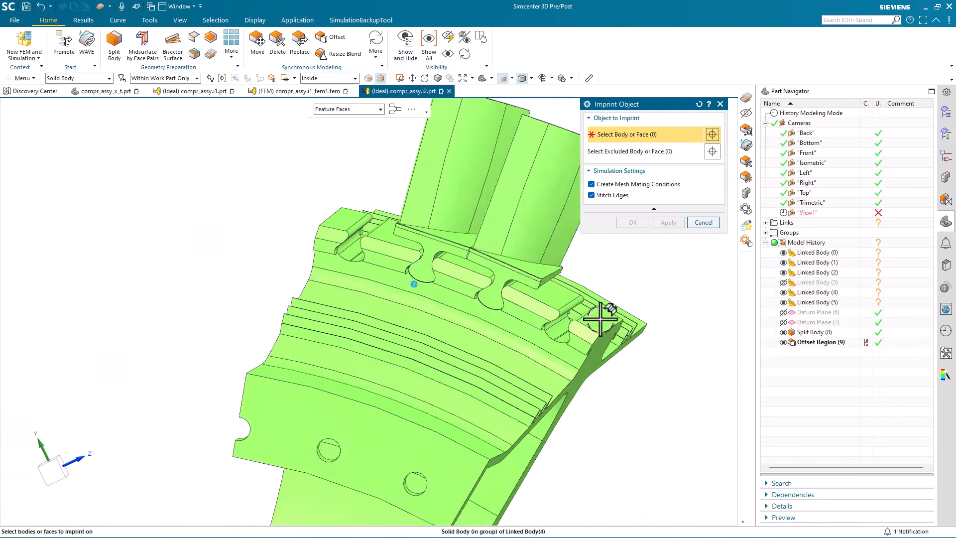
middle_drag(611, 395, 609, 346)
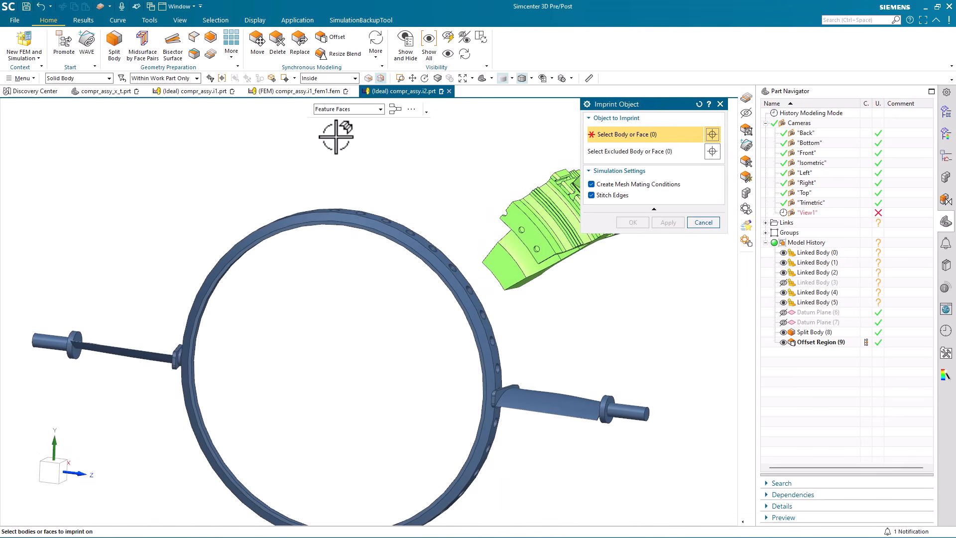
click(220, 78)
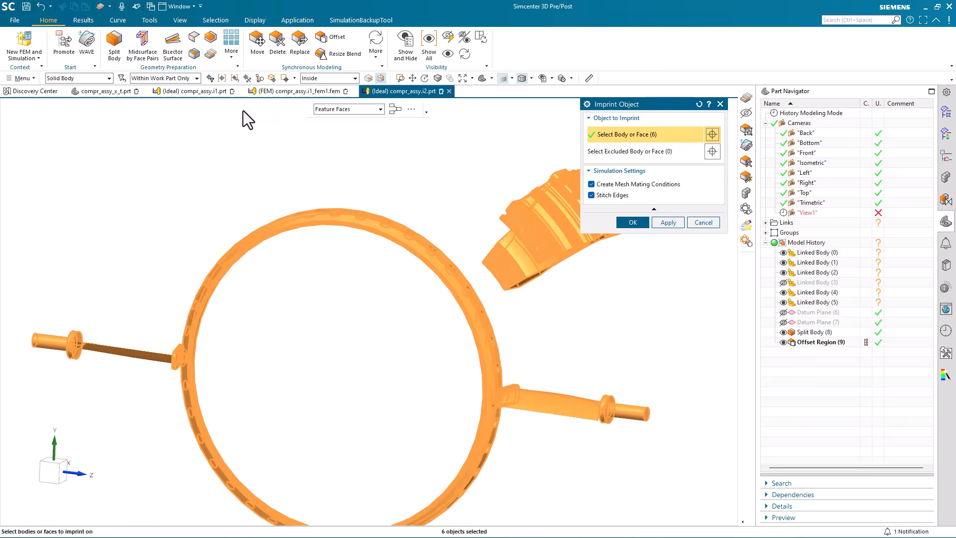
click(633, 222)
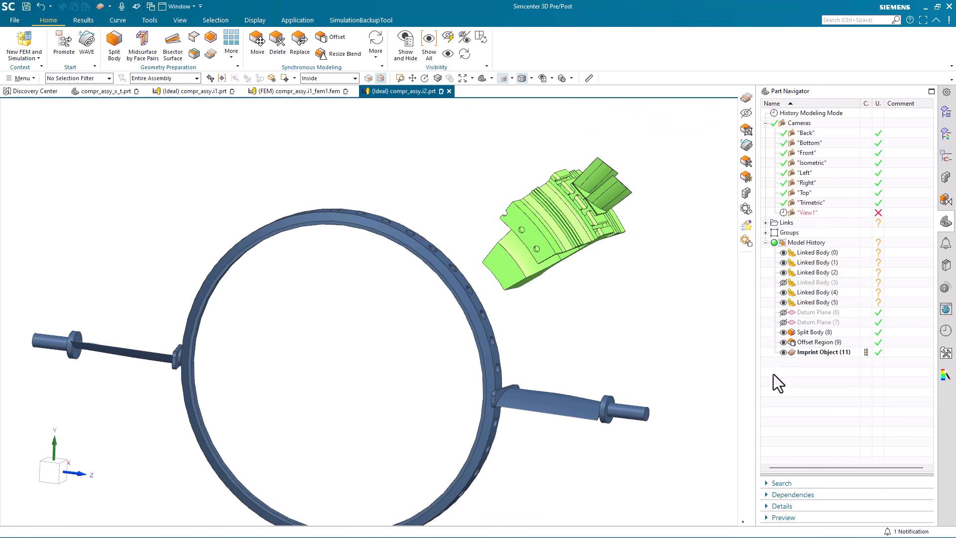
- Highlight the Imprint Object feature in the model history to check the imprinted stator and rotor faces, then clear the selection
click(803, 353)
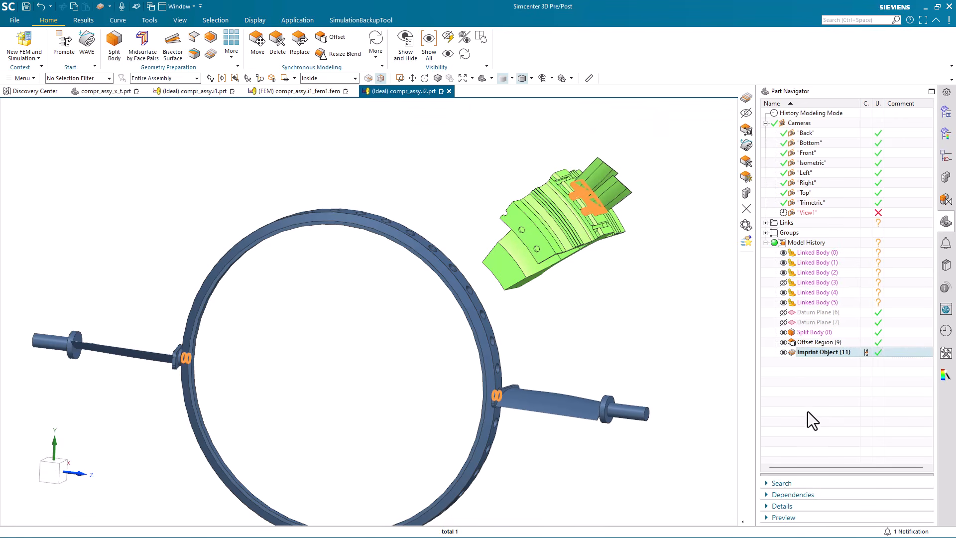
key(Escape)
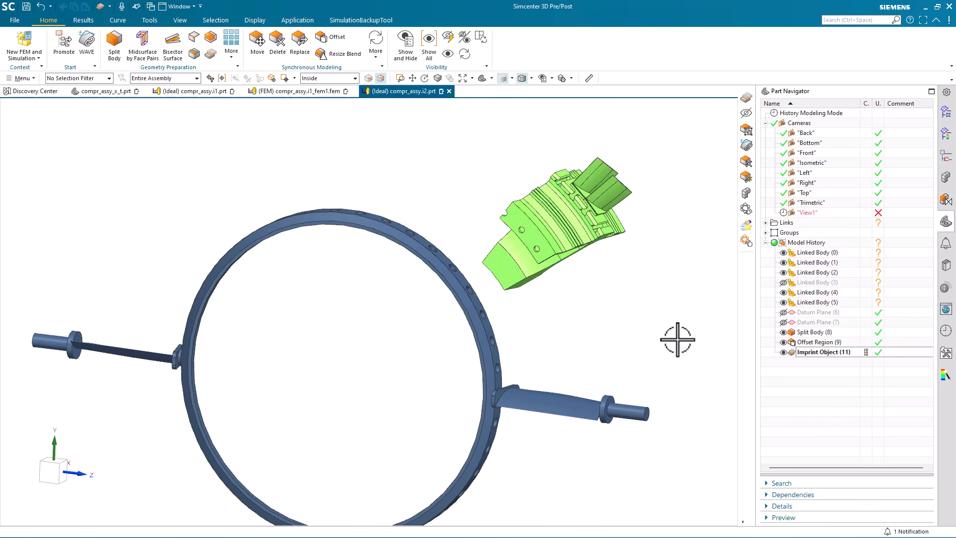
middle_drag(642, 318, 645, 317)
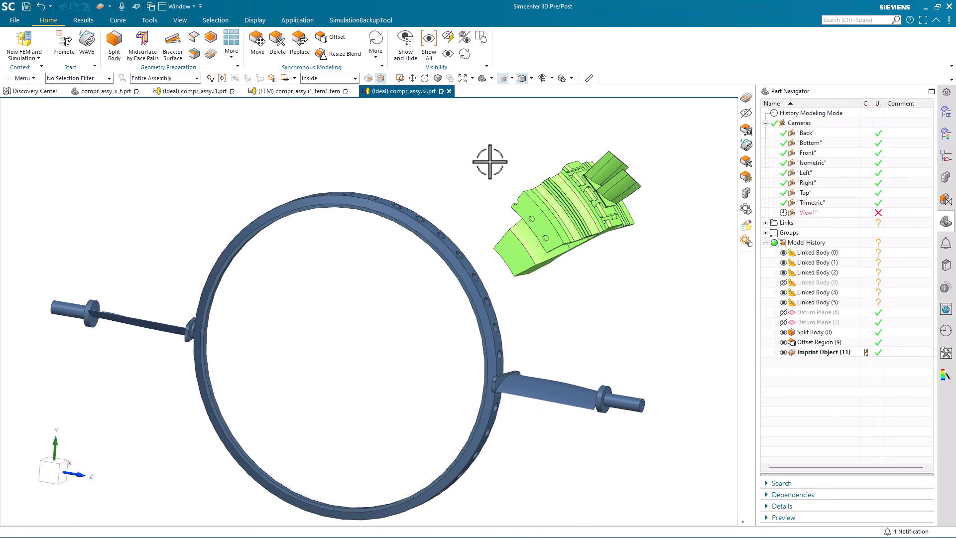
- Create compr_assy.i2_fem1.fem from the Aero Engine Compressor FEM template, using all visible bodies and the Manifold strategy
click(945, 111)
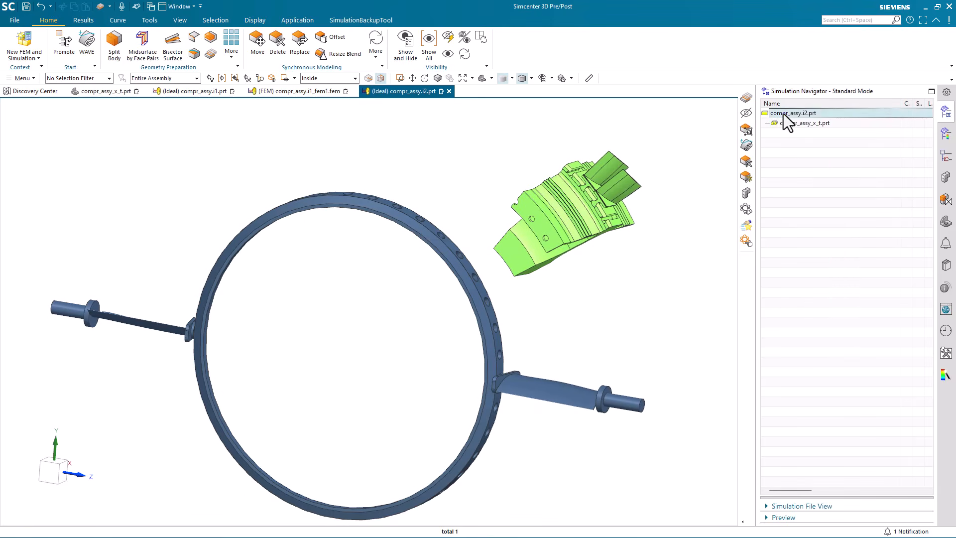
right_click(784, 113)
click(808, 119)
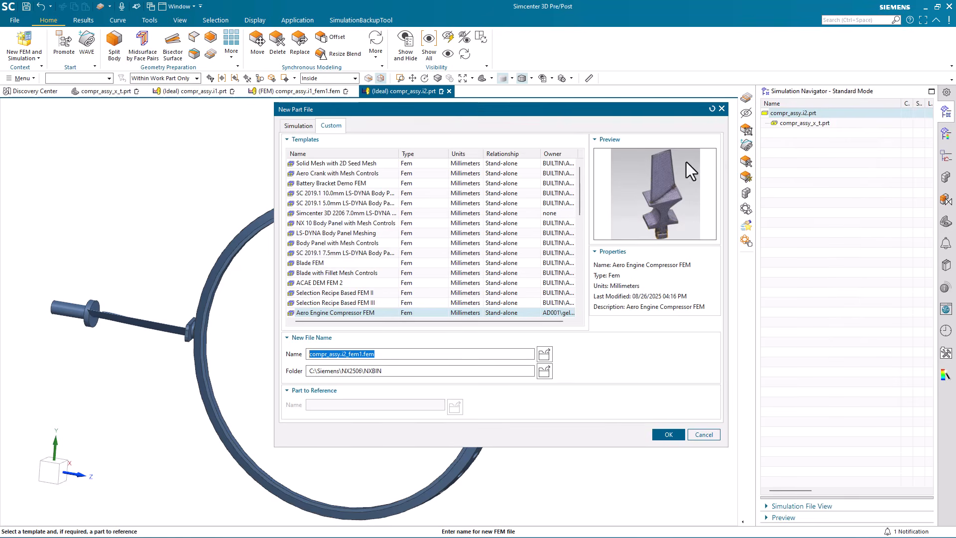
click(669, 434)
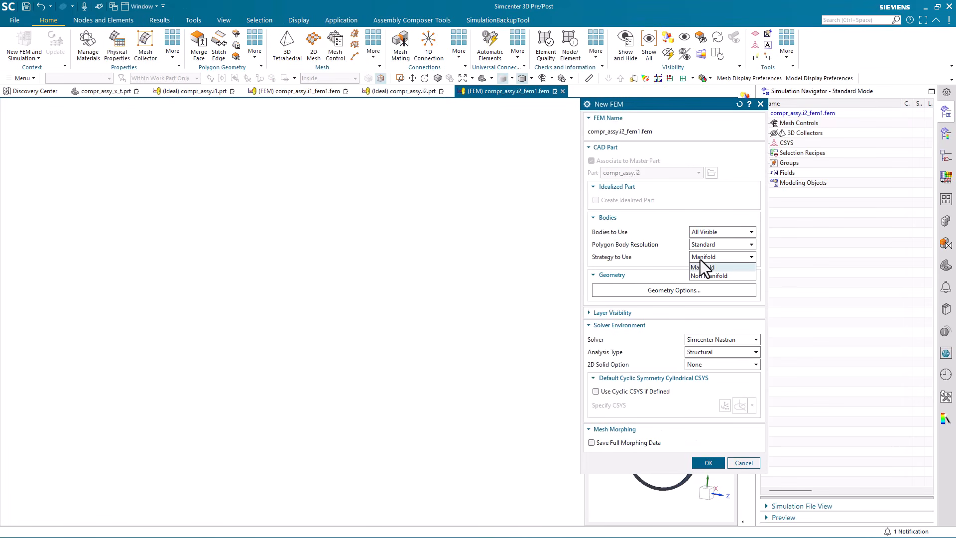
click(700, 260)
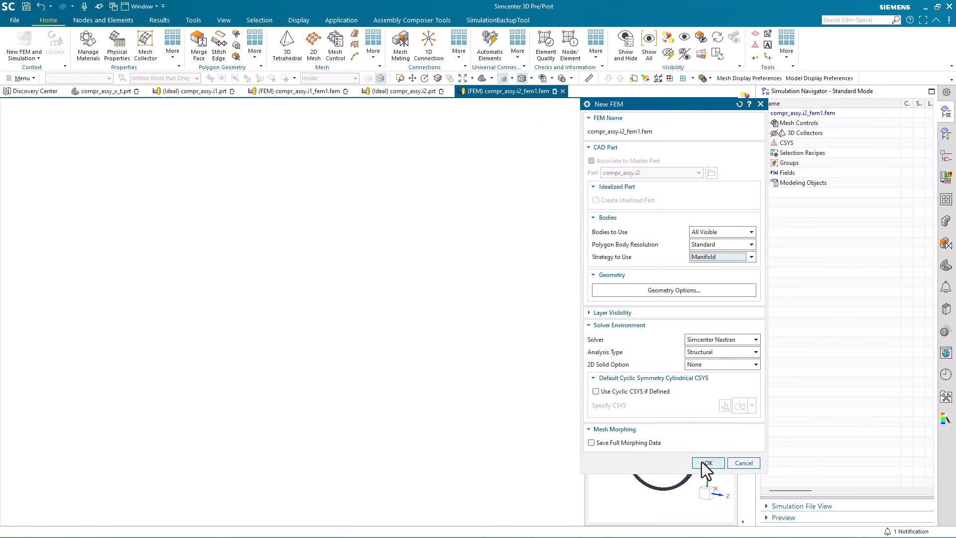
click(704, 462)
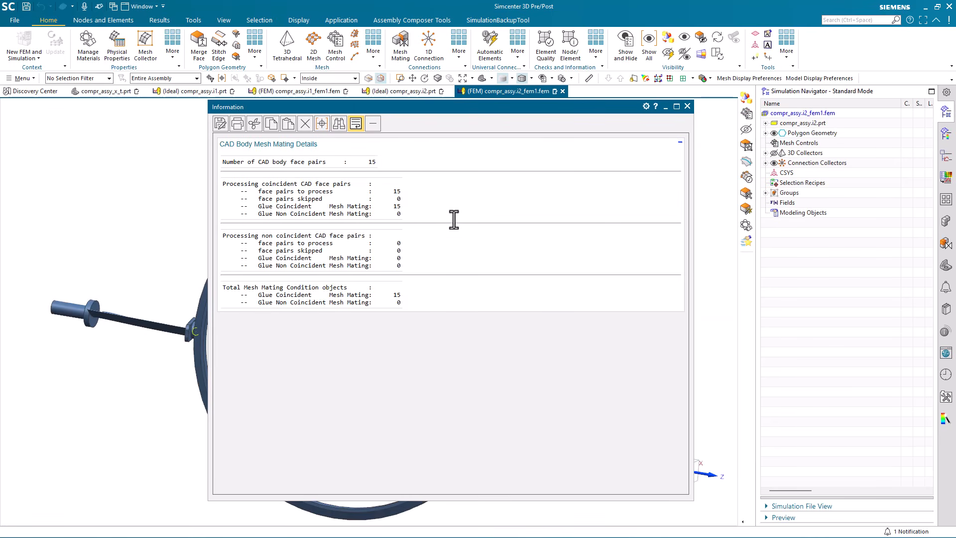
- Review the coincident glue mesh mating entries in the CAD Body Mesh Mating Details report and close it
drag(418, 211, 261, 209)
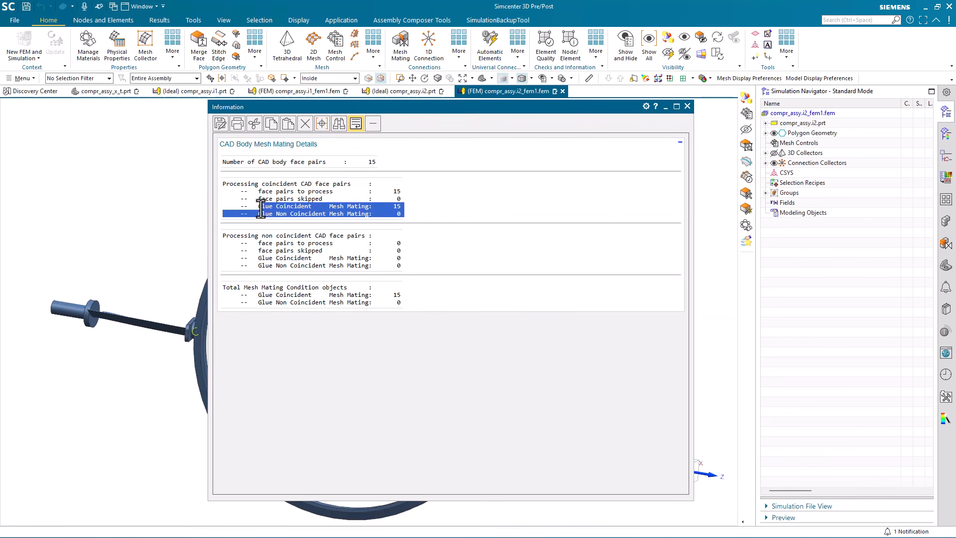
click(430, 213)
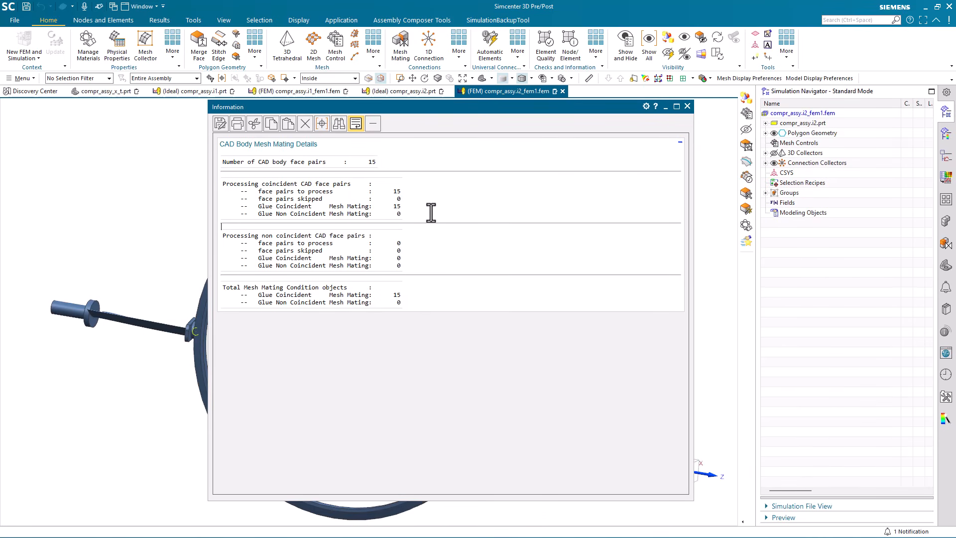
click(687, 107)
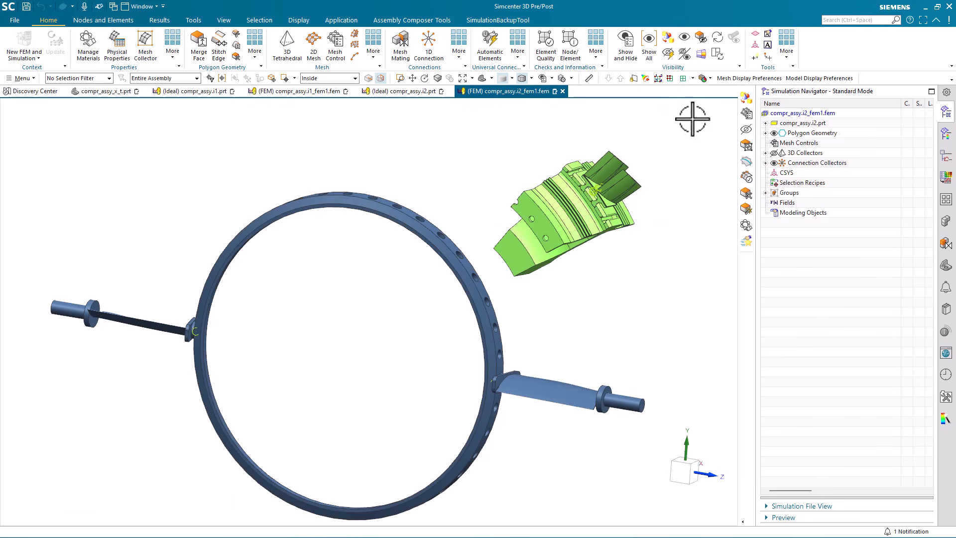
- Show only the geometry of mmc_imprint_1 through mmc_imprint_15 and hide the MMC Collection symbols
click(766, 163)
click(776, 173)
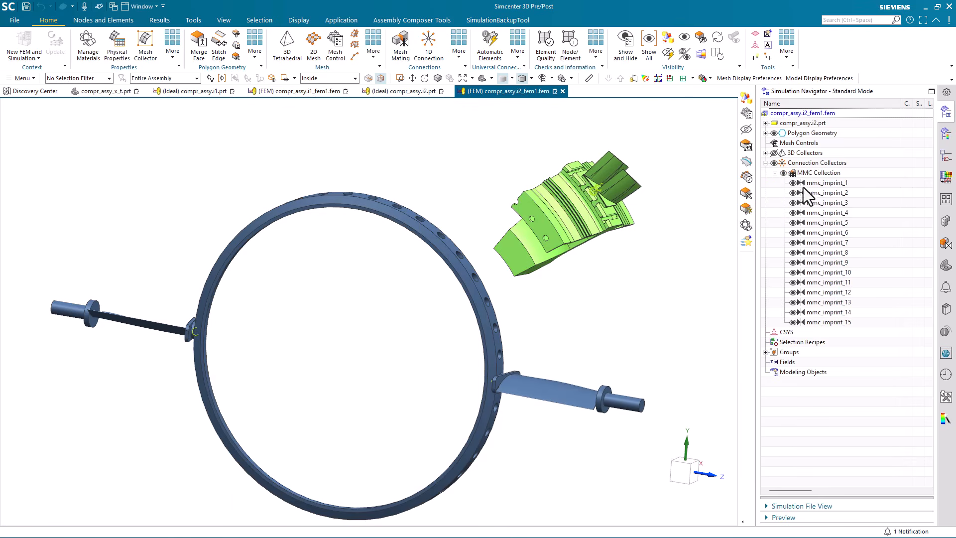
click(824, 183)
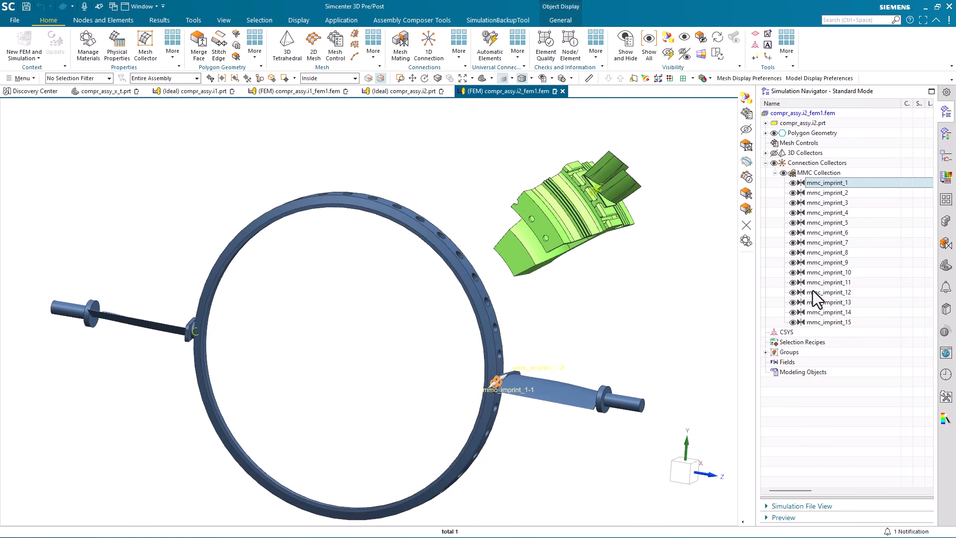
shift+click(821, 322)
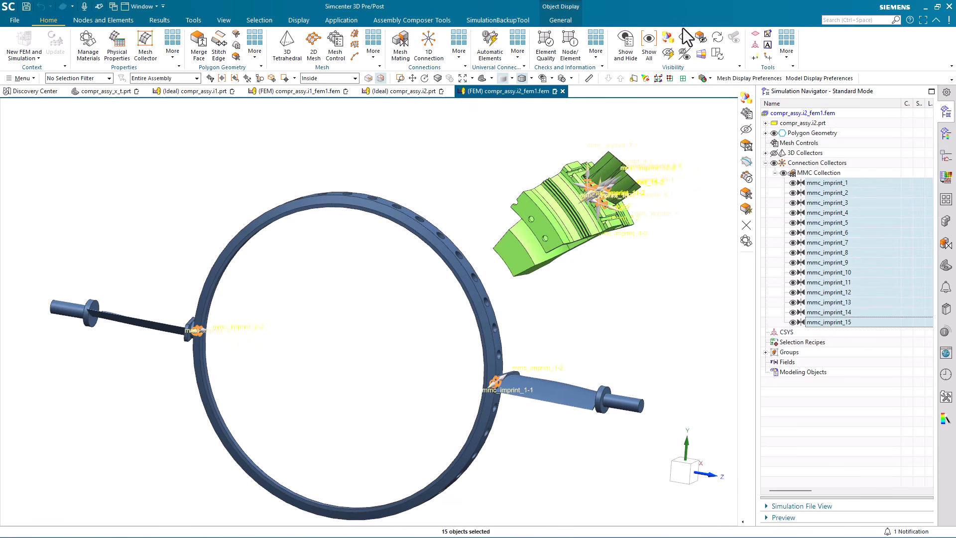
click(668, 42)
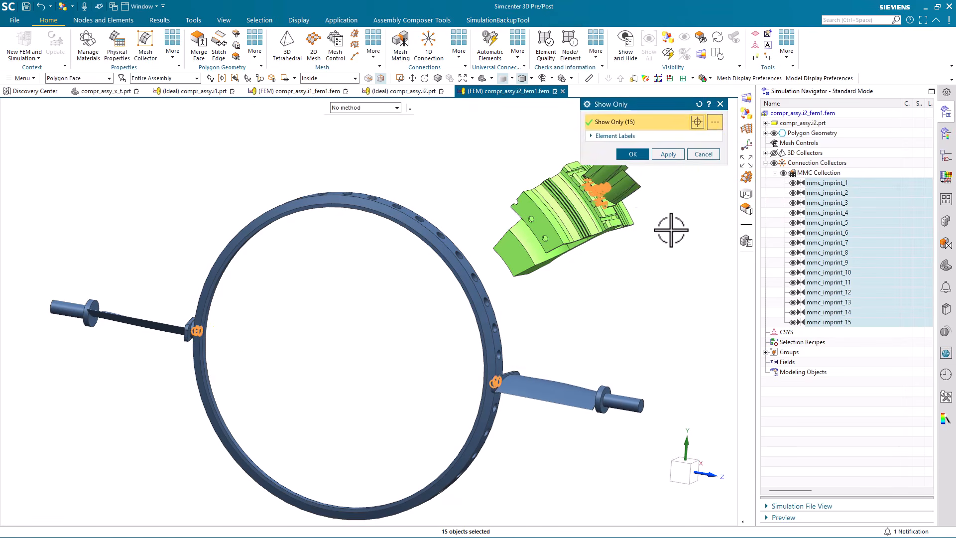
click(631, 154)
click(784, 172)
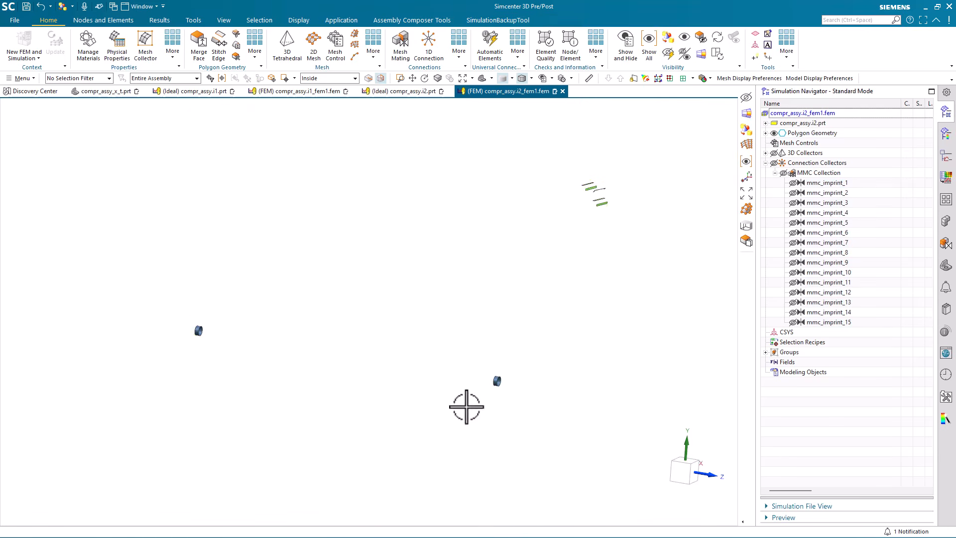
- With the Polygon Face selection filter, highlight the stator faces and the rotor faces separately, clearing the selection each time
click(75, 78)
click(67, 136)
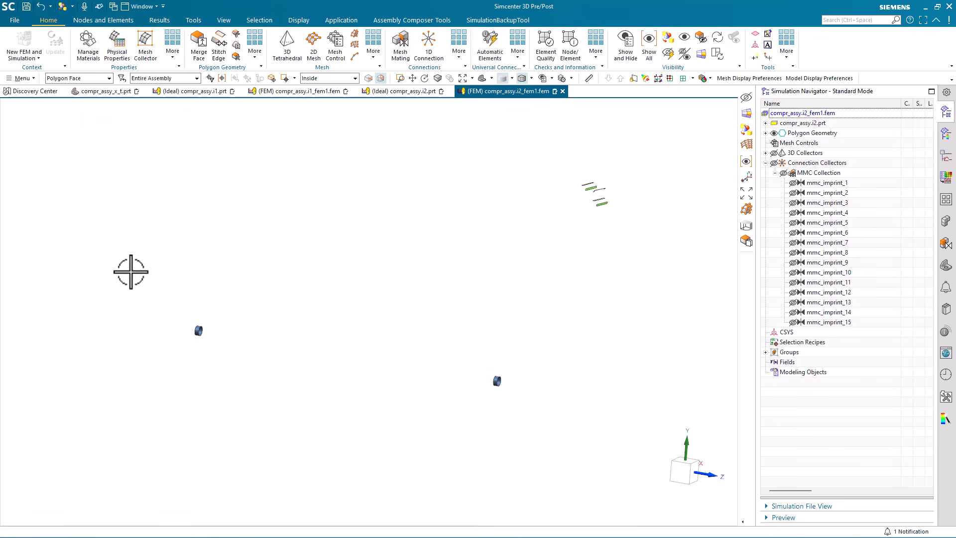
drag(160, 297, 534, 457)
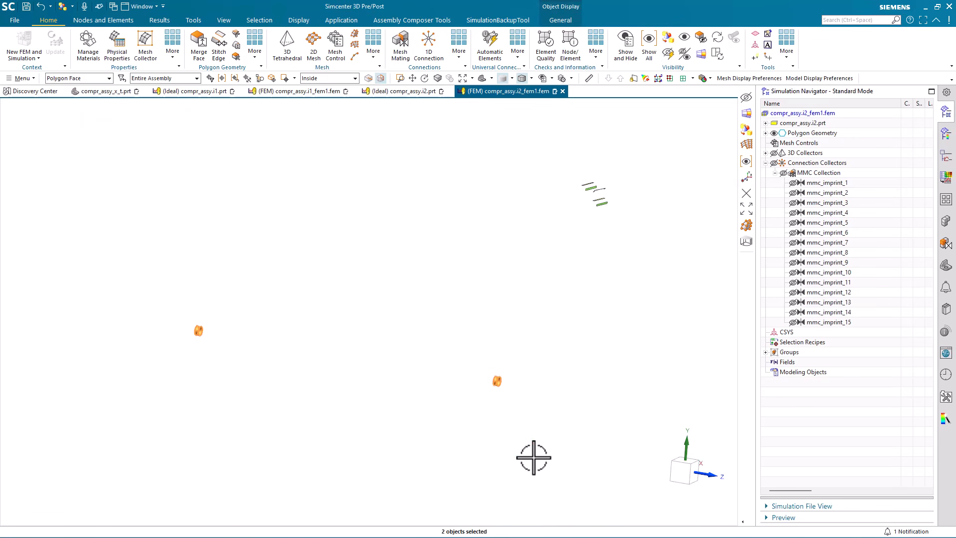
key(Escape)
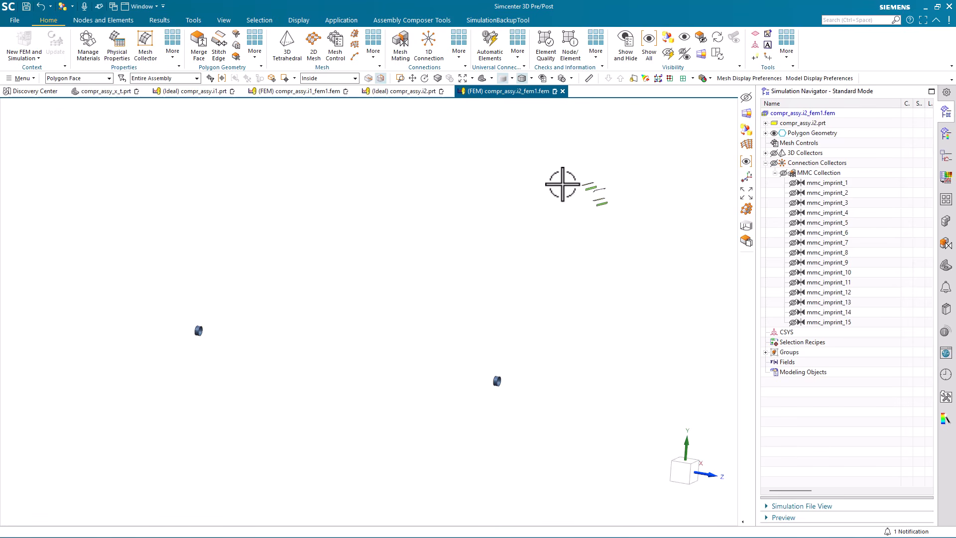
drag(565, 167, 622, 231)
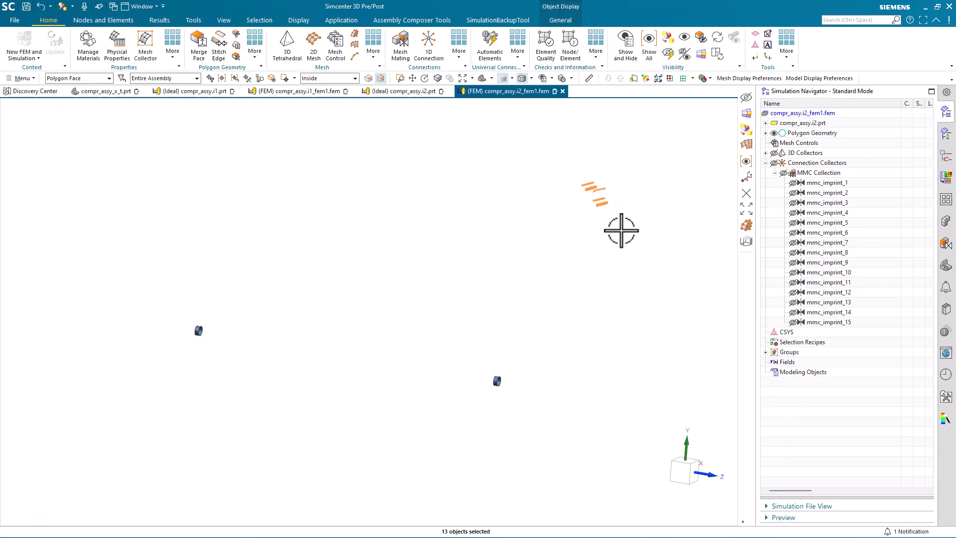
key(Escape)
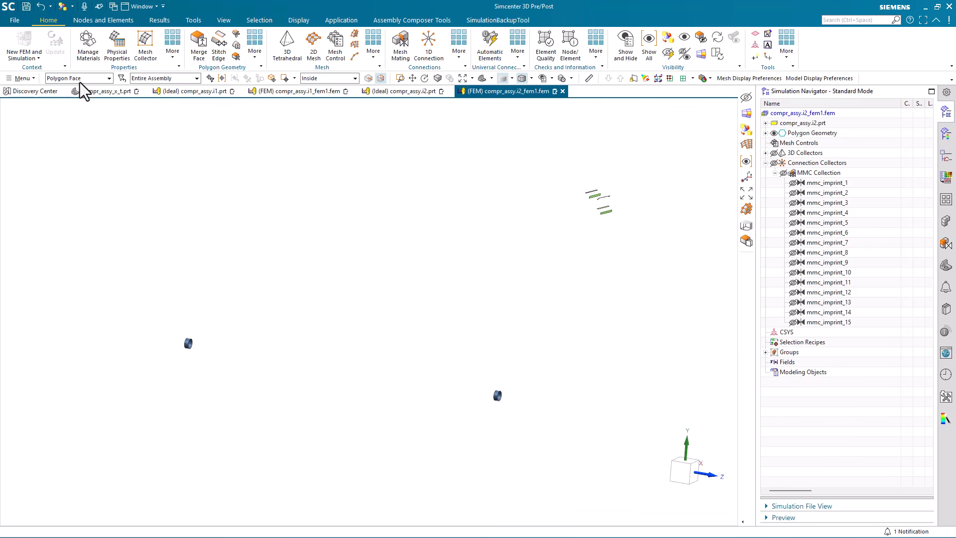
- Select all the displayed stator and rotor polygon faces and change their object display color to copper brown
drag(93, 126, 644, 448)
scroll(500, 397, down, 5)
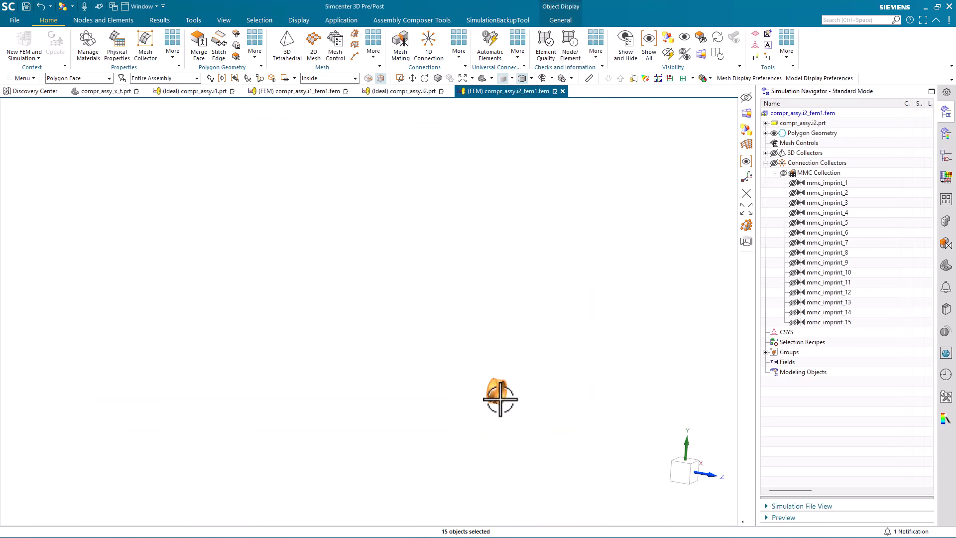
right_click(497, 397)
click(532, 381)
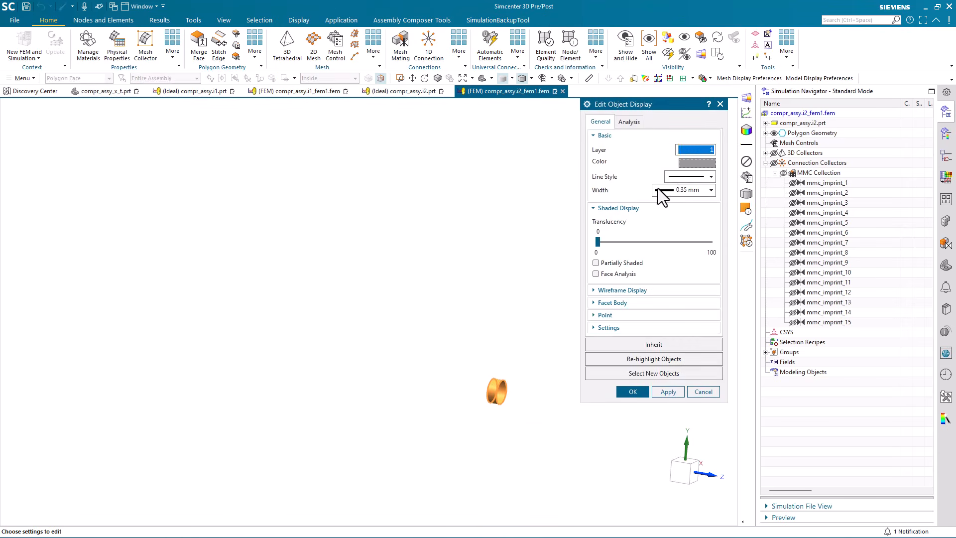
click(690, 165)
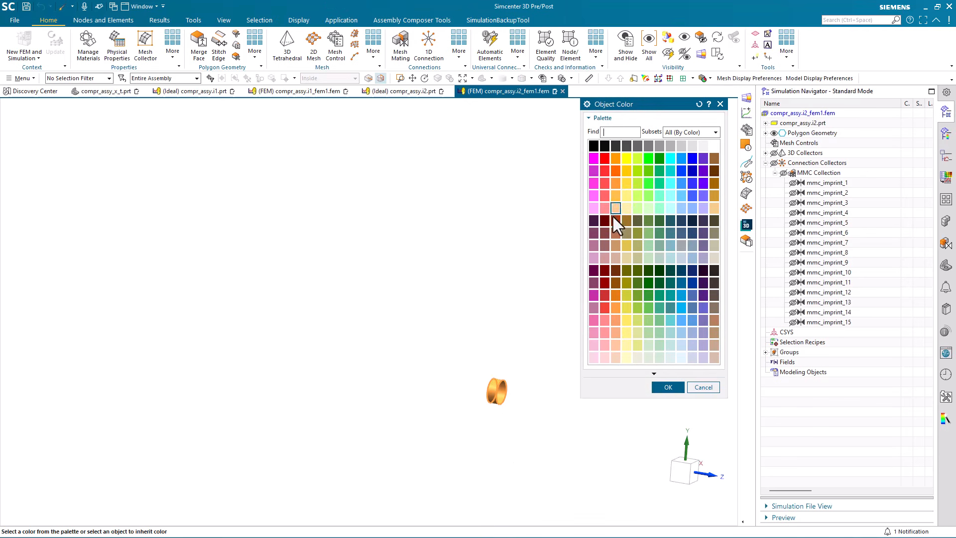
click(614, 233)
click(662, 387)
click(630, 393)
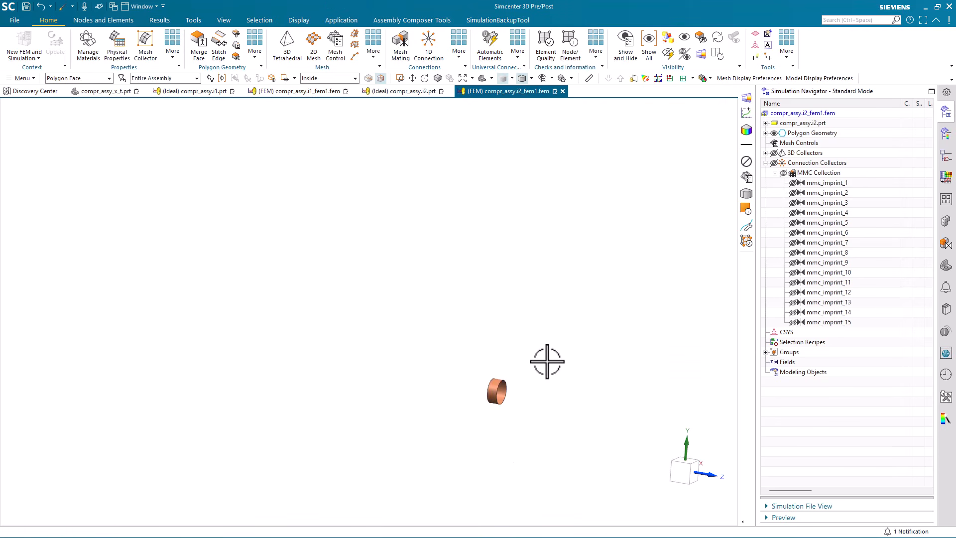
- Use Show Adjacent on the two cylindrical stator faces to display their neighboring ring faces
scroll(479, 309, down, 3)
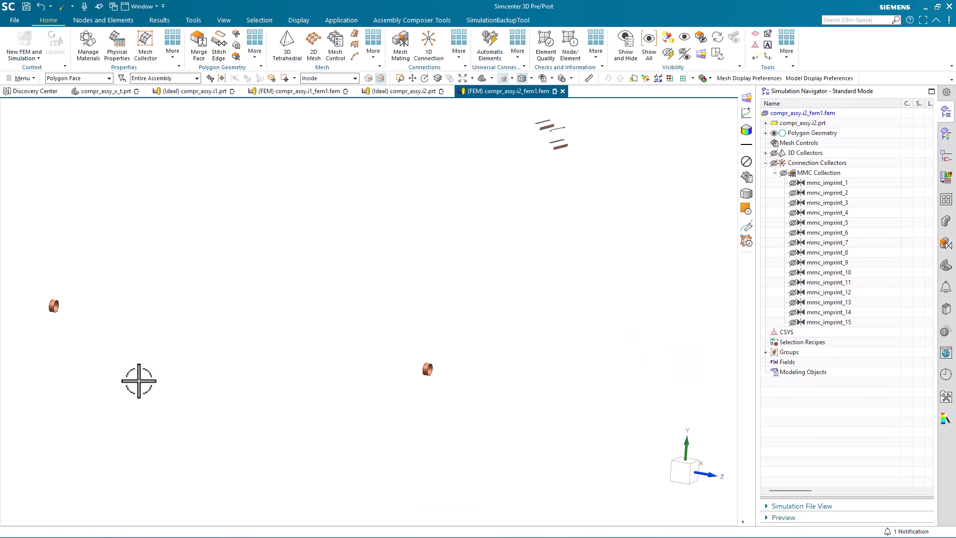
scroll(243, 335, down, 1)
scroll(224, 333, up, 1)
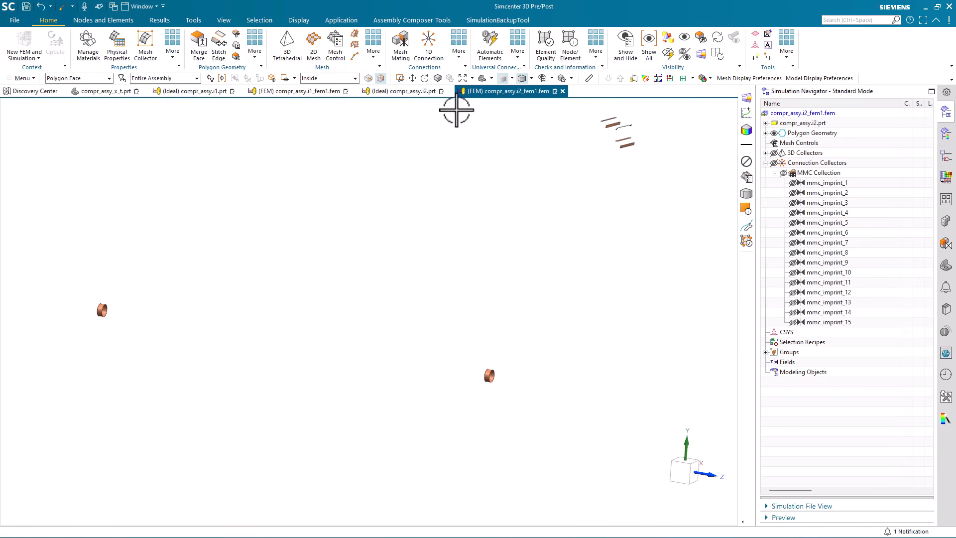
click(713, 55)
click(478, 286)
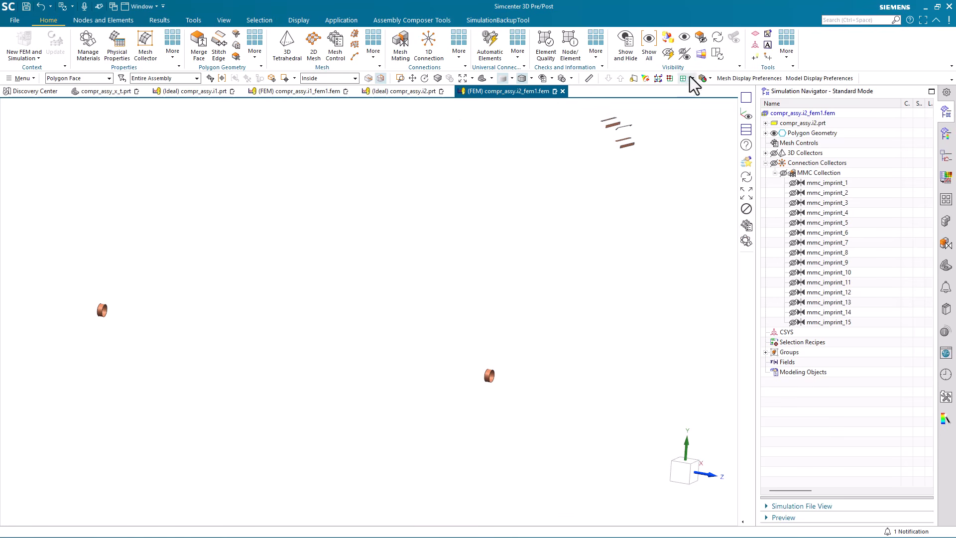
click(701, 53)
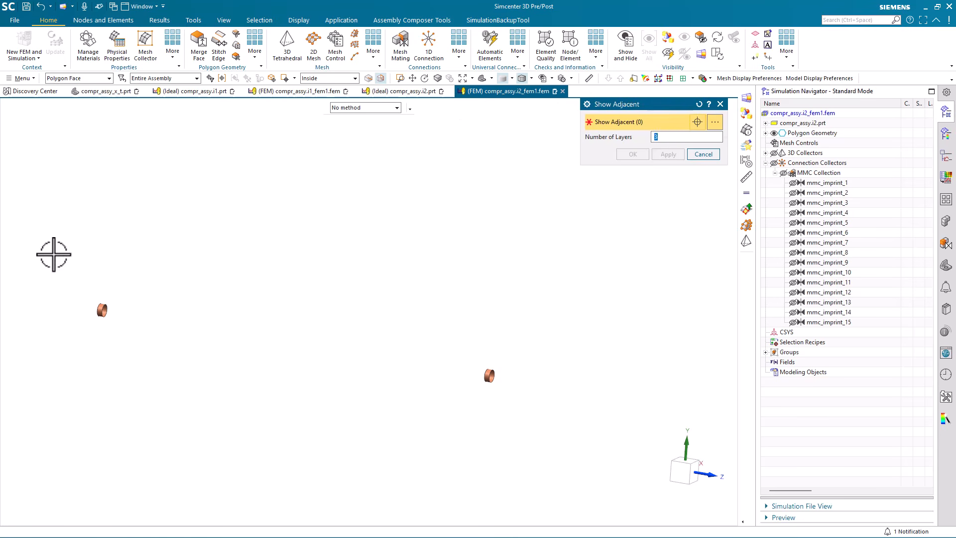
drag(53, 254, 550, 442)
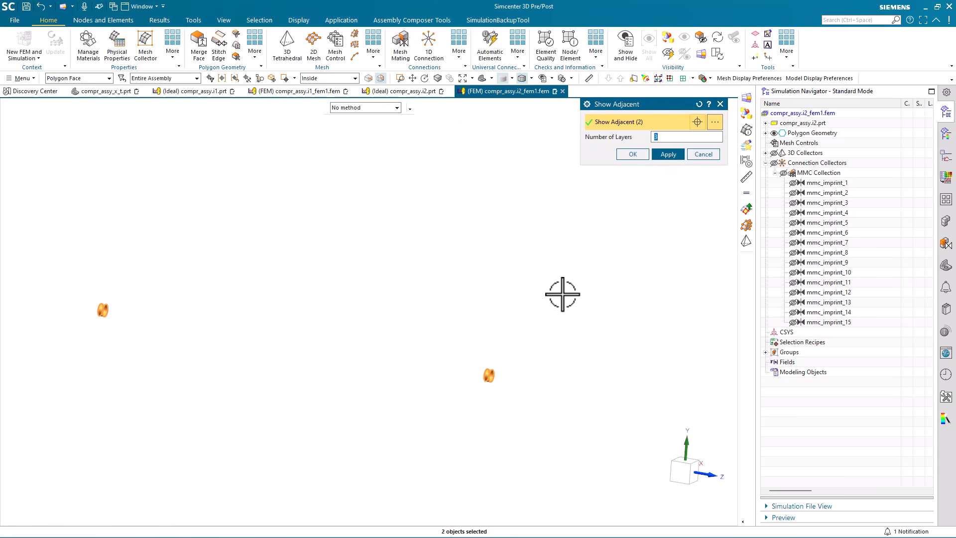
click(666, 154)
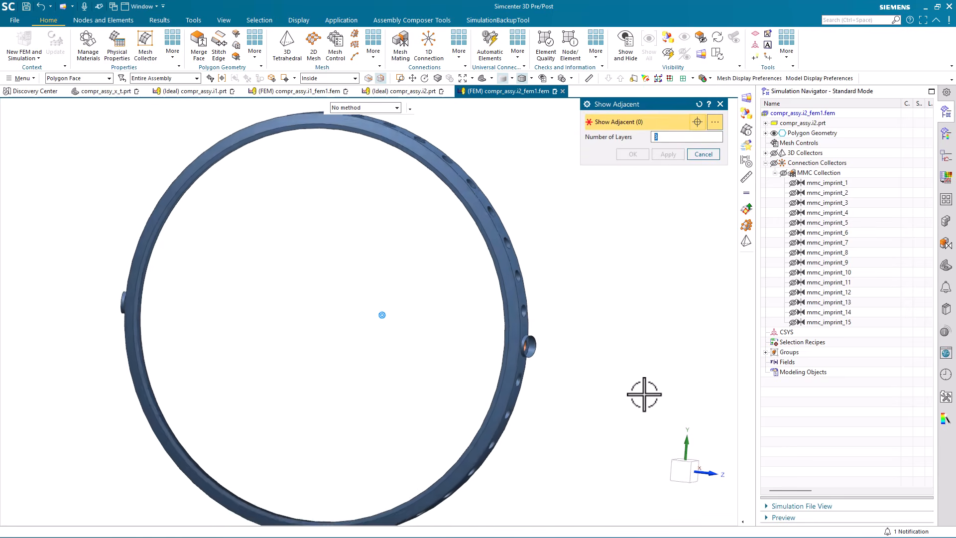
middle_drag(348, 323, 252, 444)
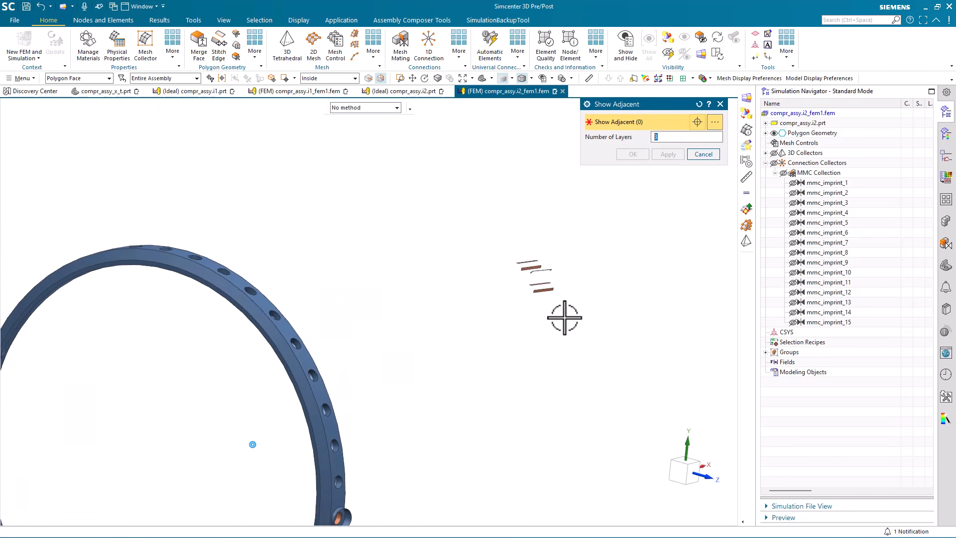
click(696, 155)
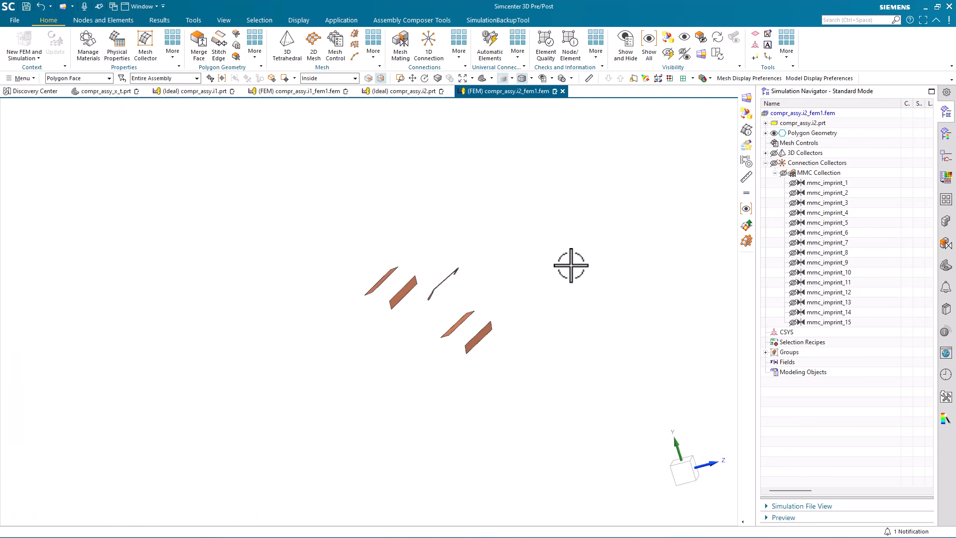
- Set a rotation reference point at the end of the rotor blade platform face and inspect the isolated rotor faces
right_click(571, 265)
click(603, 444)
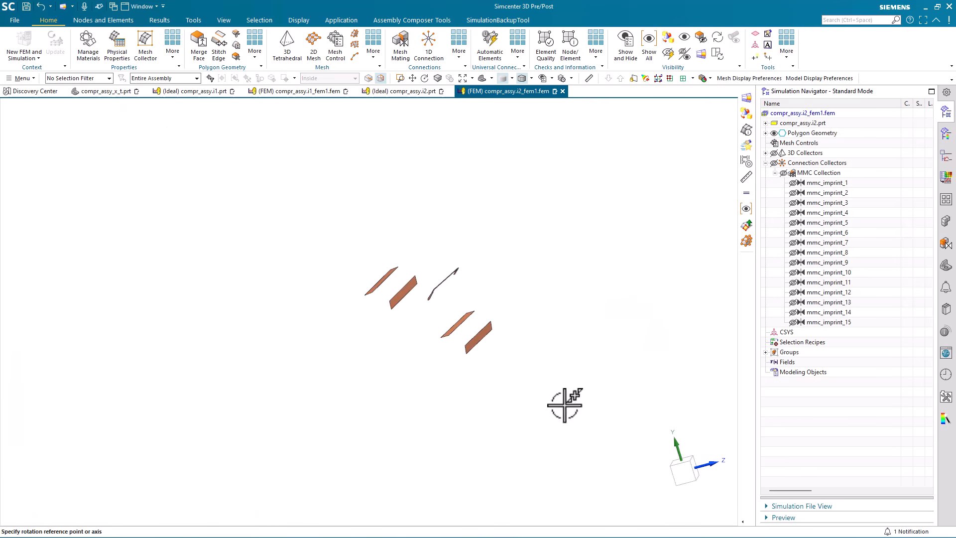
click(429, 299)
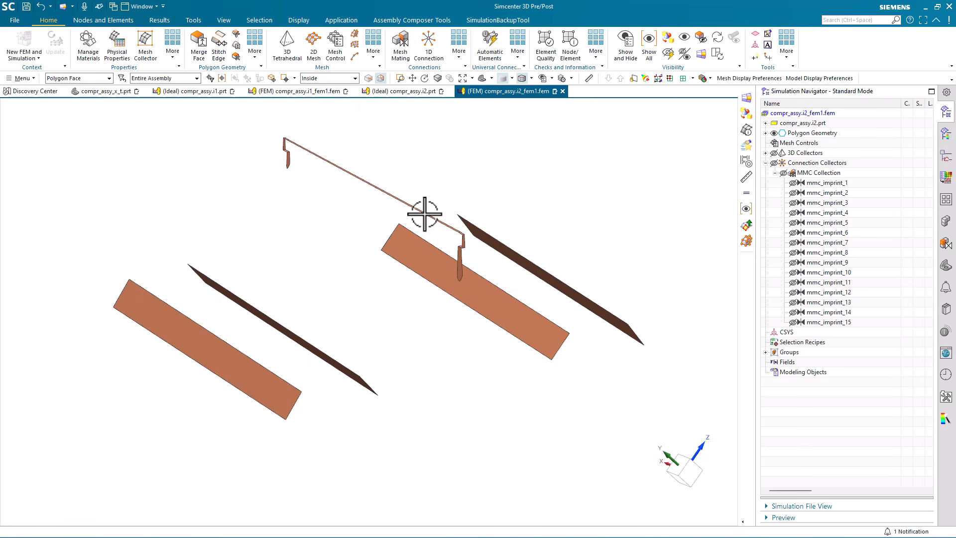
mouse_move(456, 277)
middle_down()
mouse_move(455, 306)
mouse_move(467, 264)
middle_up()
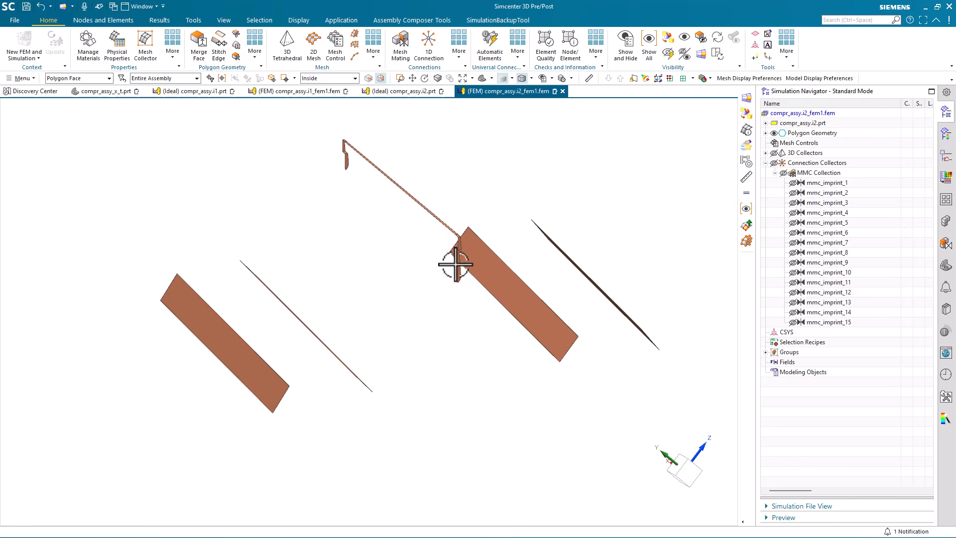
- Hide COMPR_ASSY_ID929_X_T (6), display both COMPR_ASSY_ID6_X_T blades (4) and (5) in full, and examine their recolored contact faces
click(766, 134)
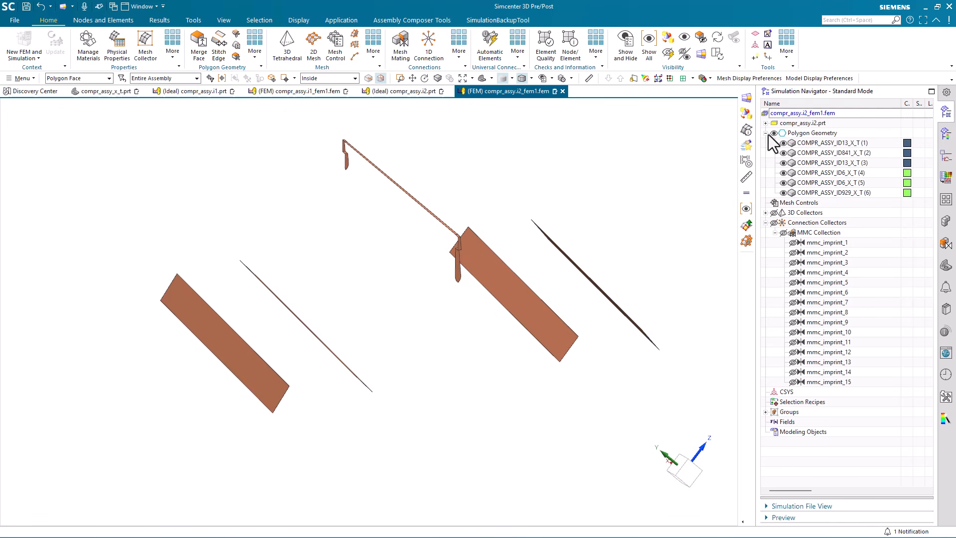
click(805, 144)
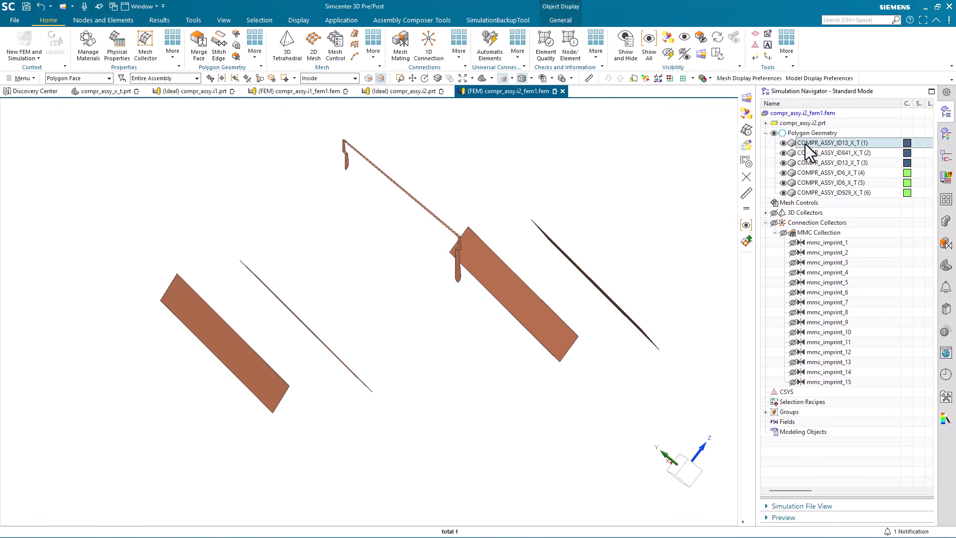
click(814, 171)
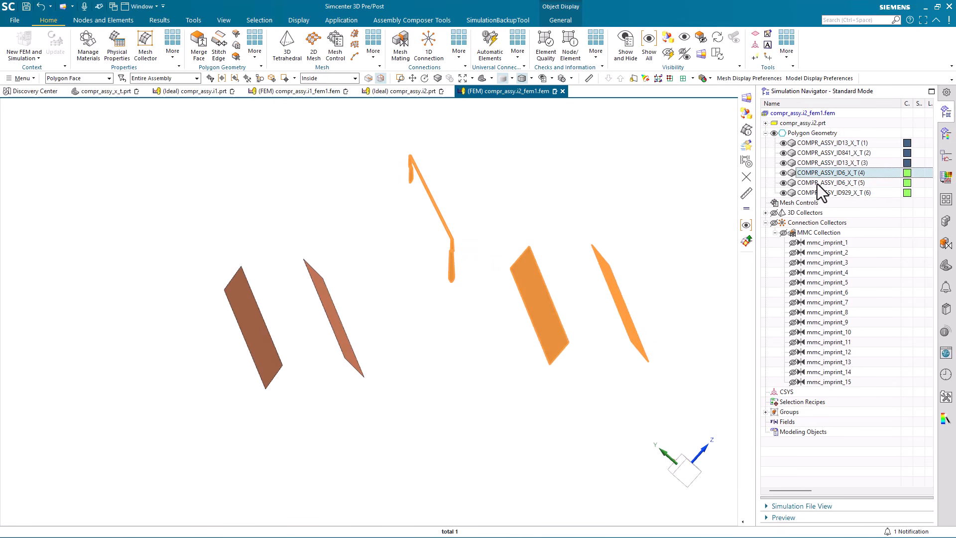
click(818, 182)
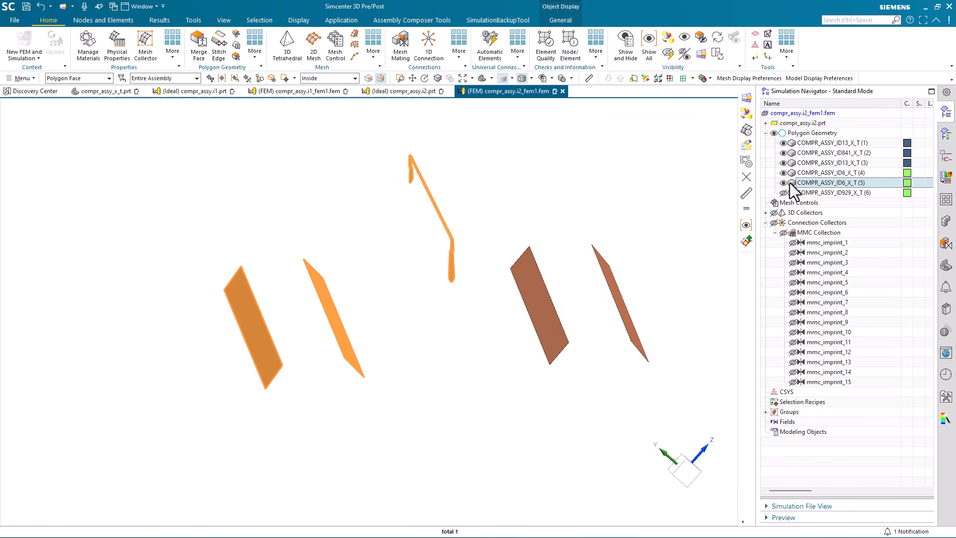
click(784, 173)
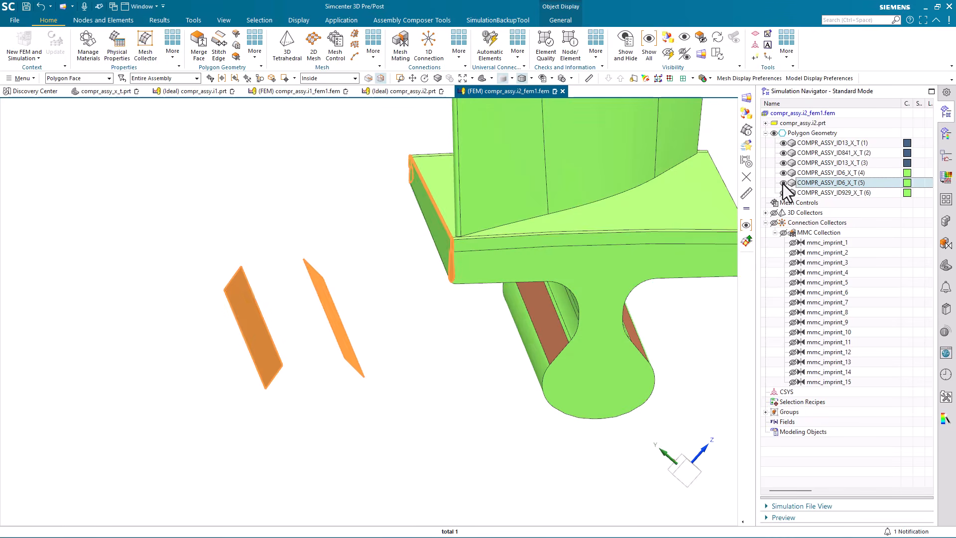
click(784, 182)
scroll(480, 401, up, 3)
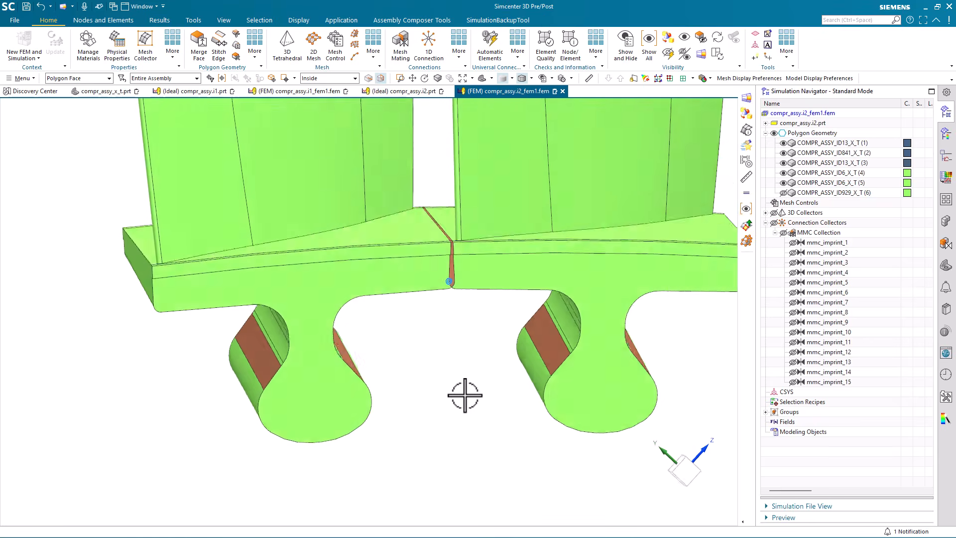
scroll(465, 395, up, 4)
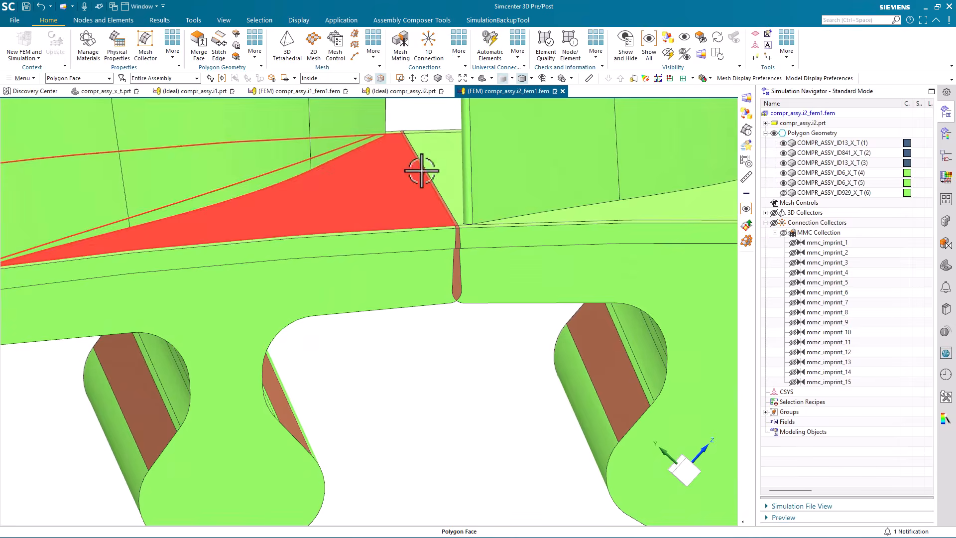
mouse_move(485, 258)
middle_down()
mouse_move(402, 312)
mouse_move(489, 380)
middle_up()
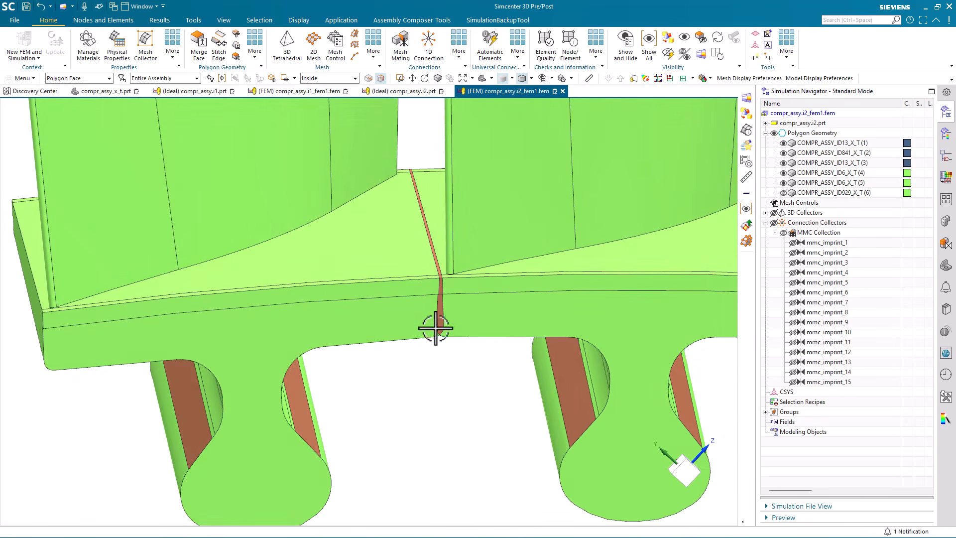
middle_drag(444, 352, 439, 388)
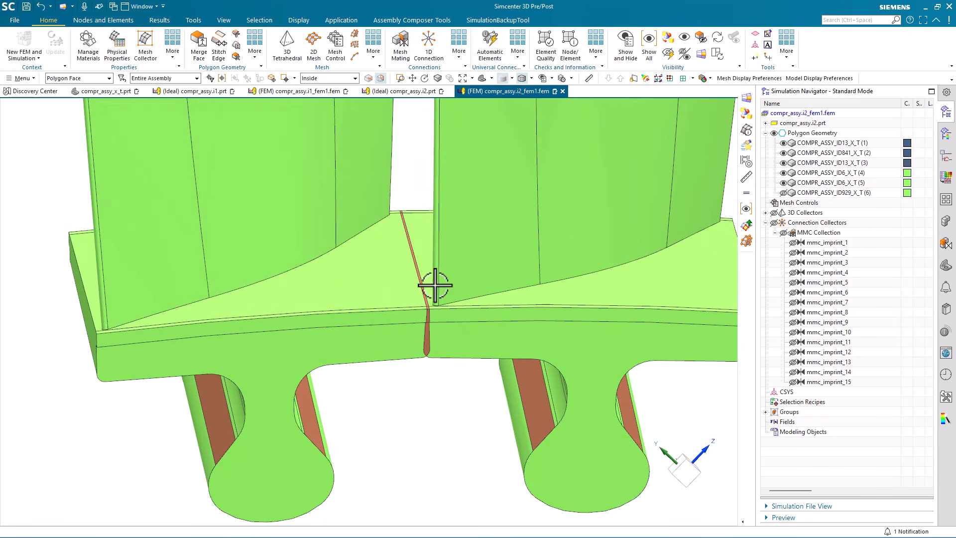
scroll(426, 394, down, 4)
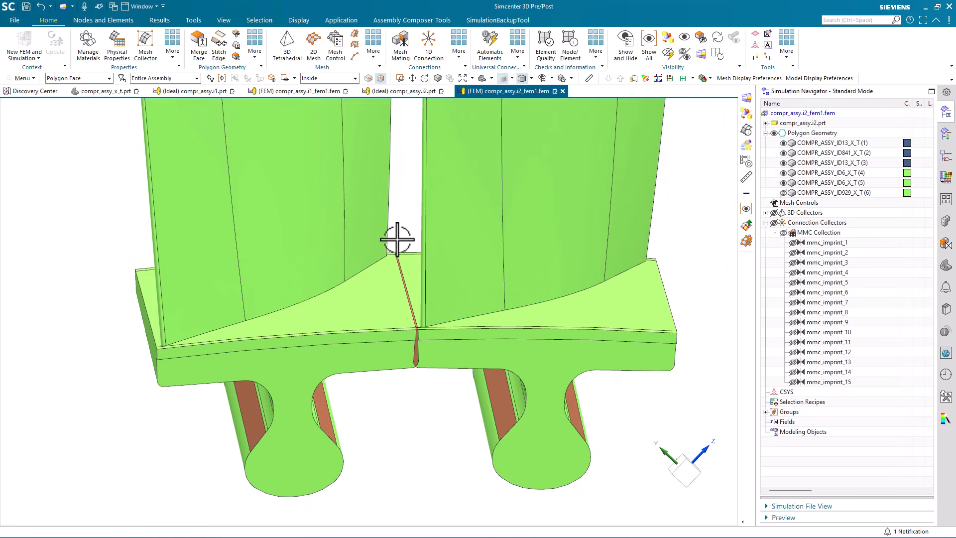
- Switch to the idealized part compr_assy.i1.prt and review its model history
scroll(442, 459, down, 4)
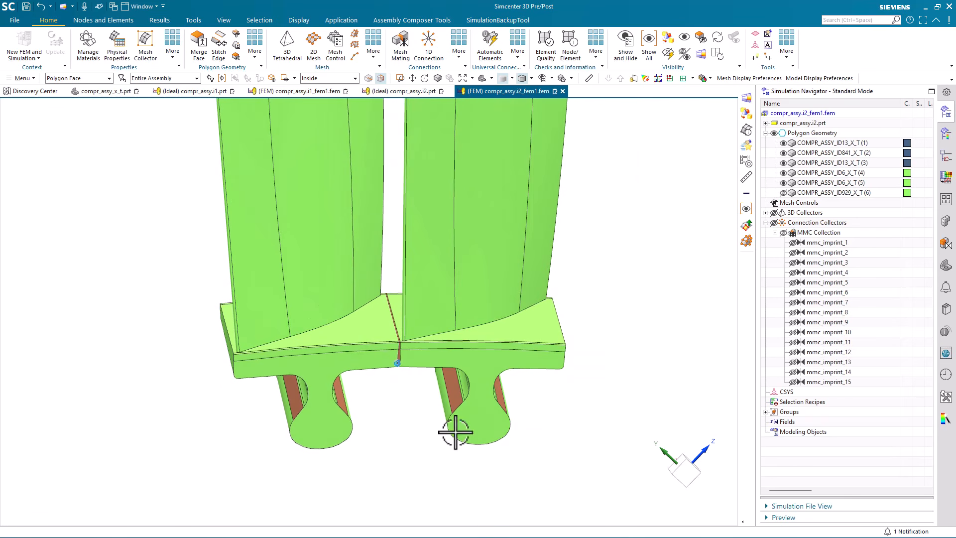
middle_drag(675, 367, 194, 111)
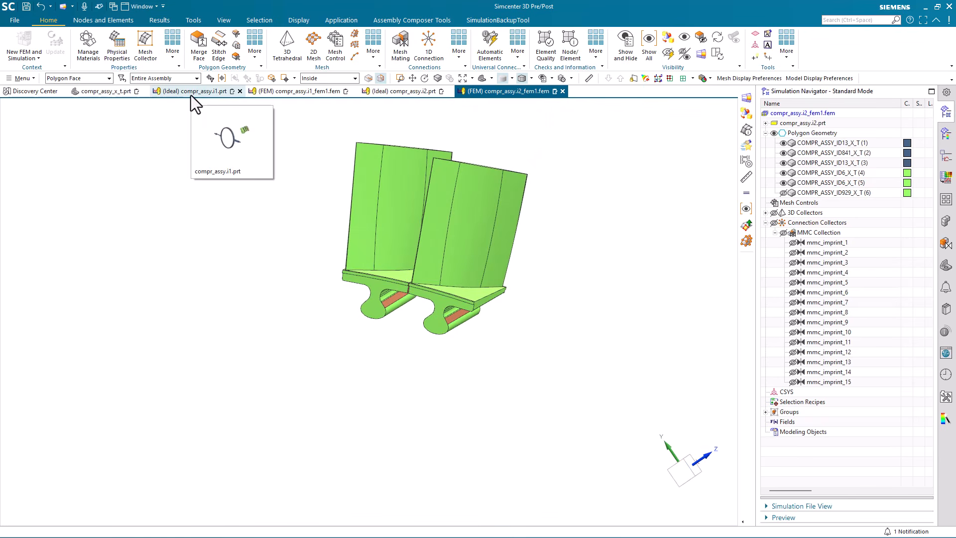
click(190, 95)
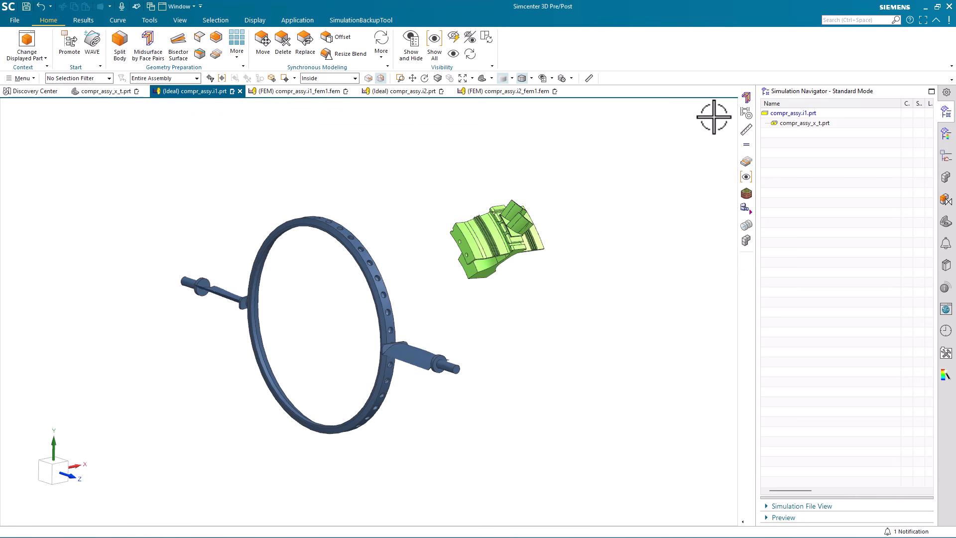
click(946, 224)
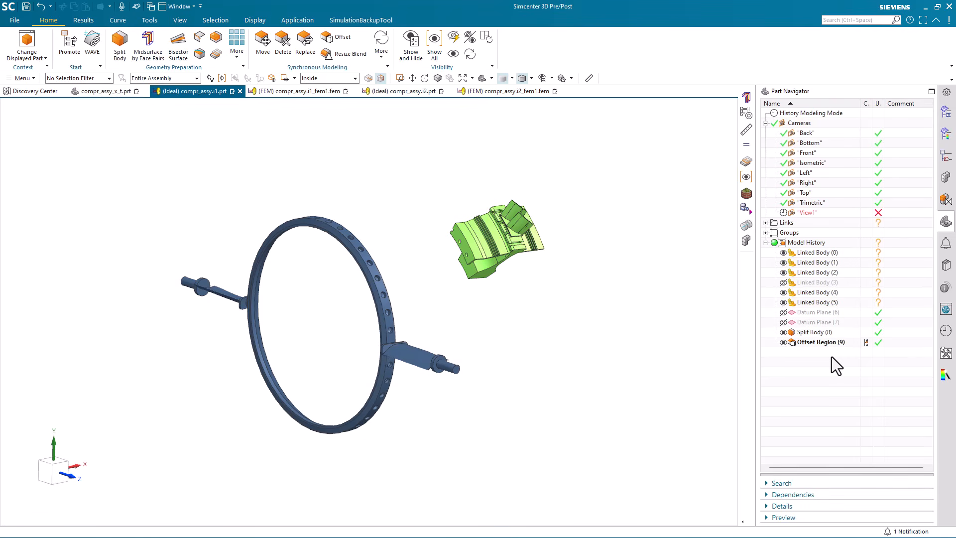
- Create compr_assy.i1_fem2.fem from the idealized part with the Aero Engine Compressor FEM template and the Non Manifold strategy
click(947, 113)
right_click(815, 116)
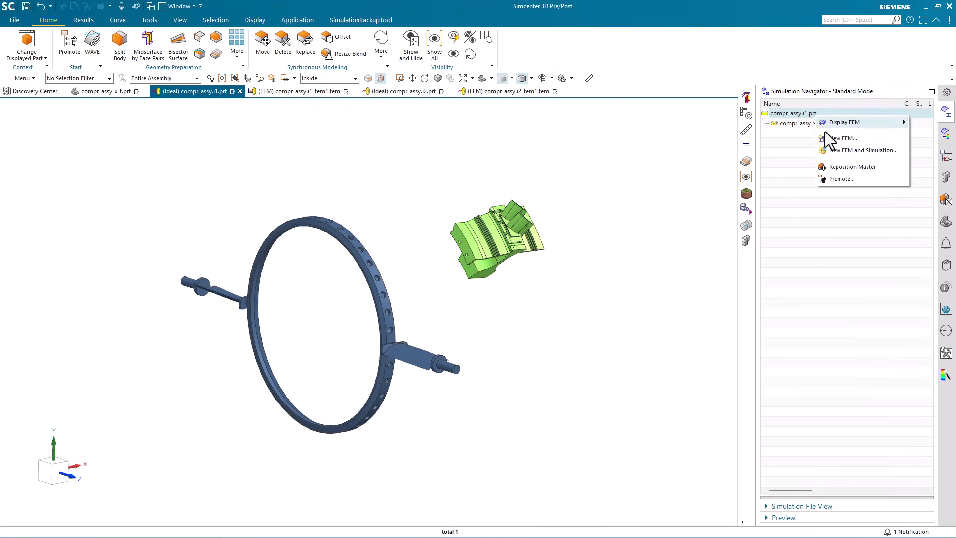
click(828, 138)
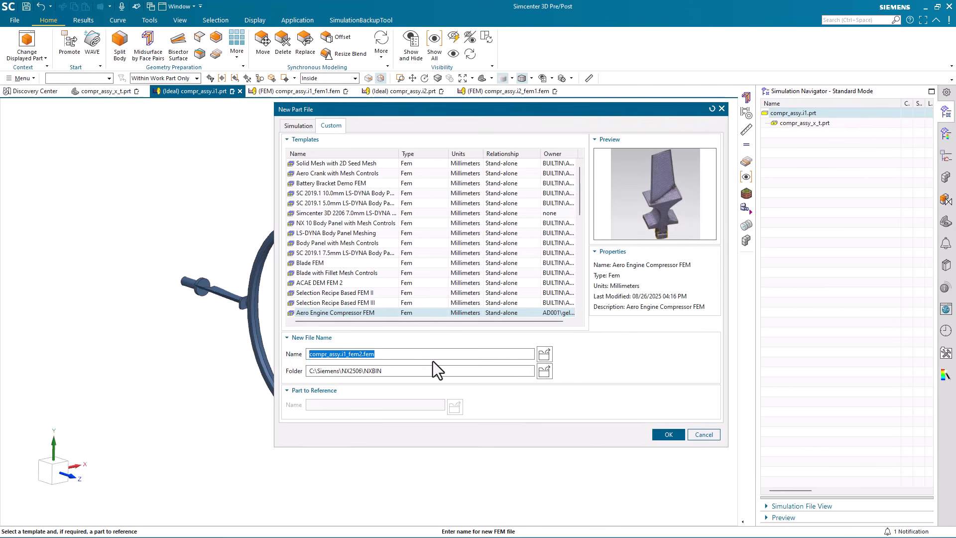
click(664, 437)
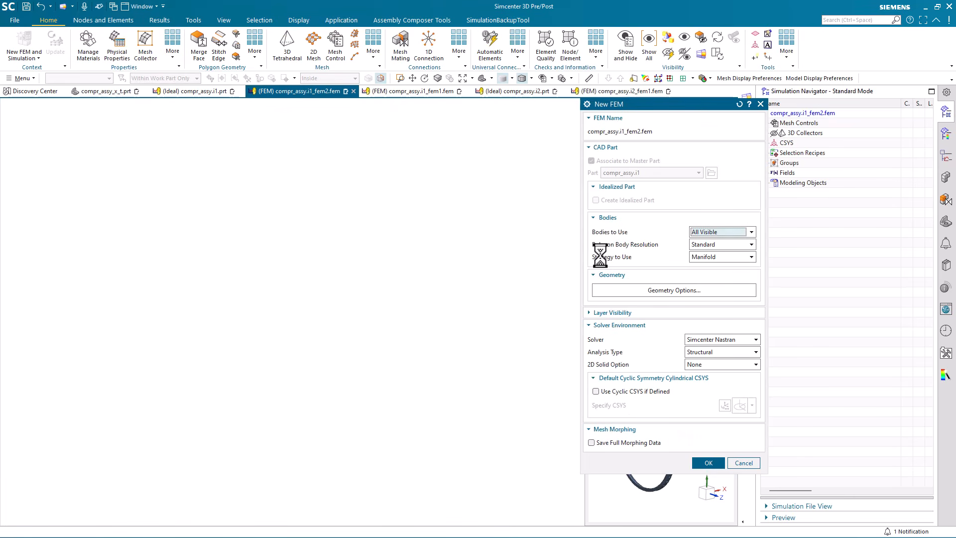
click(708, 256)
click(710, 276)
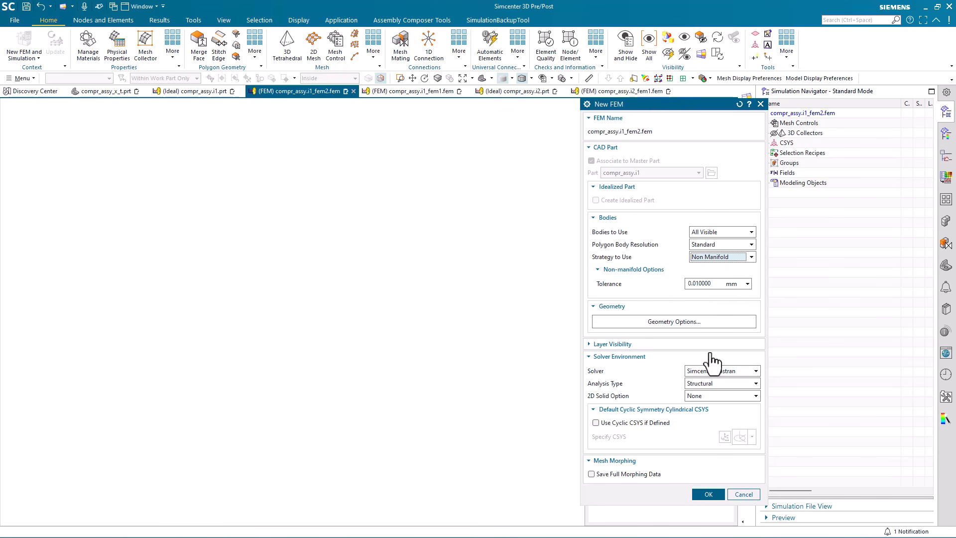
click(709, 495)
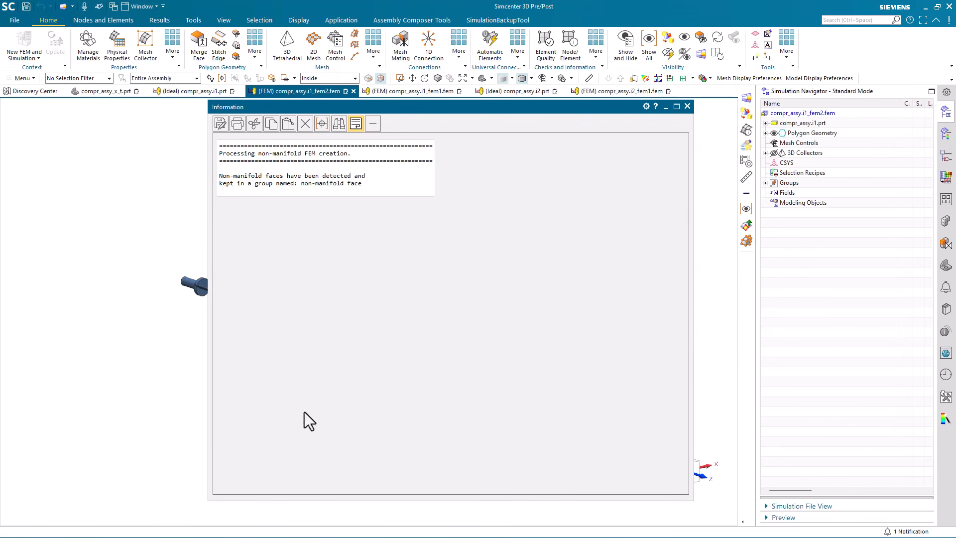
click(687, 106)
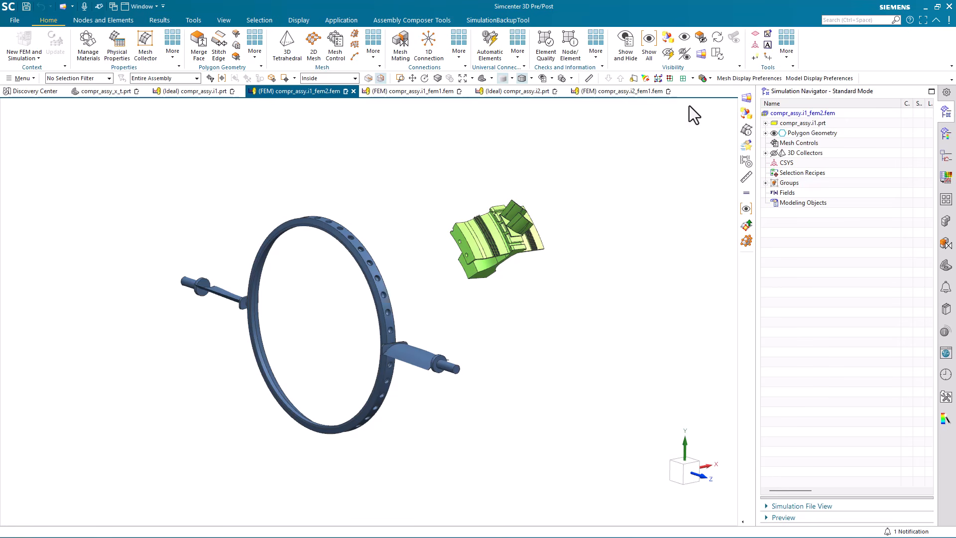
- Isolate the faces of the non-manifold face group so that only they are displayed
click(766, 183)
click(793, 193)
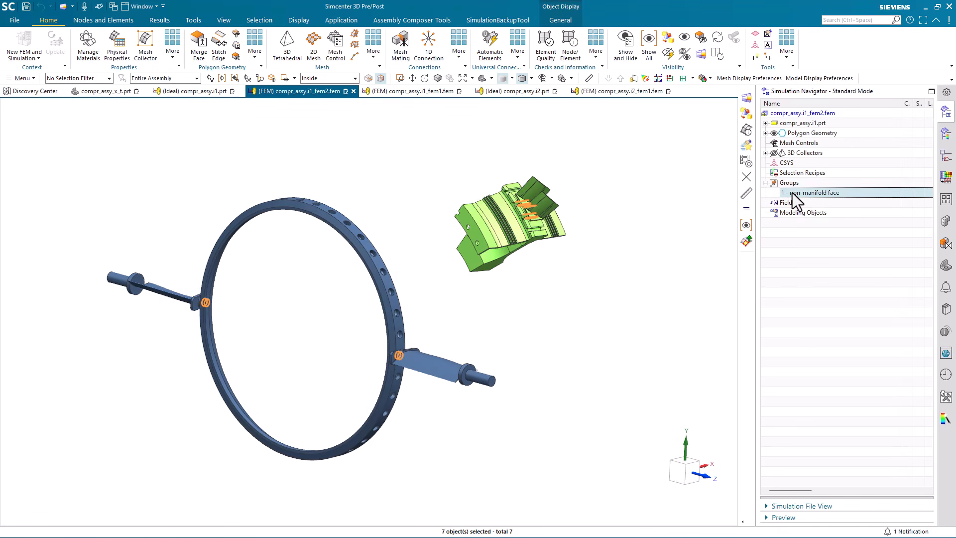
right_click(793, 192)
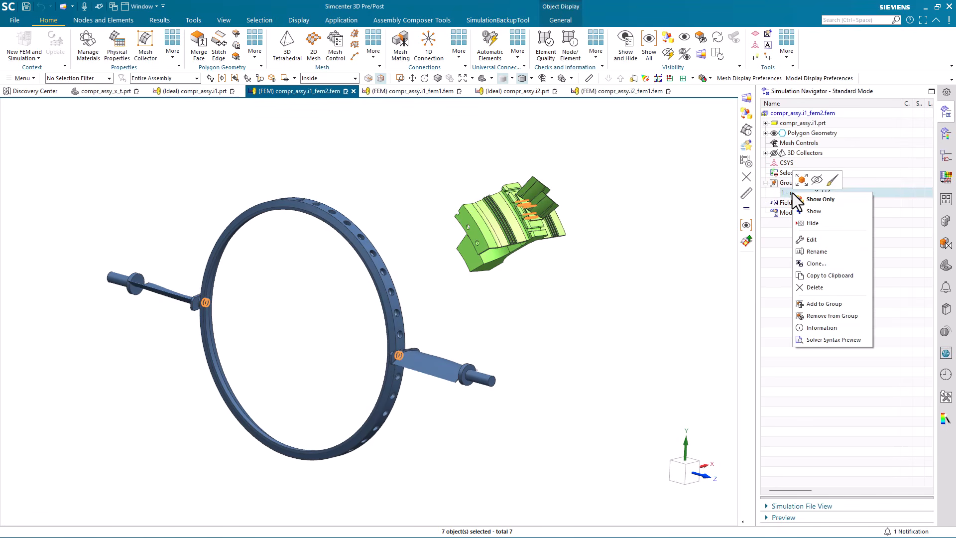
click(781, 296)
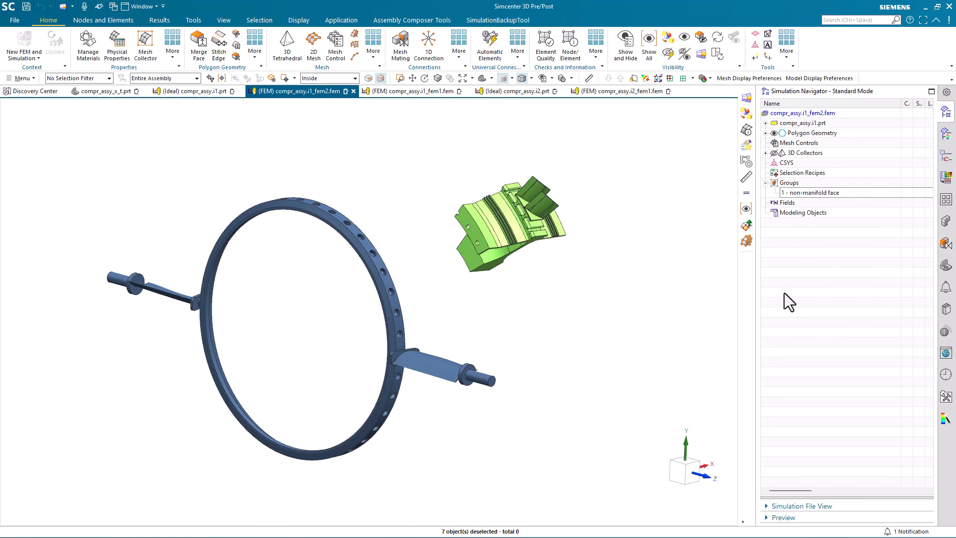
click(794, 197)
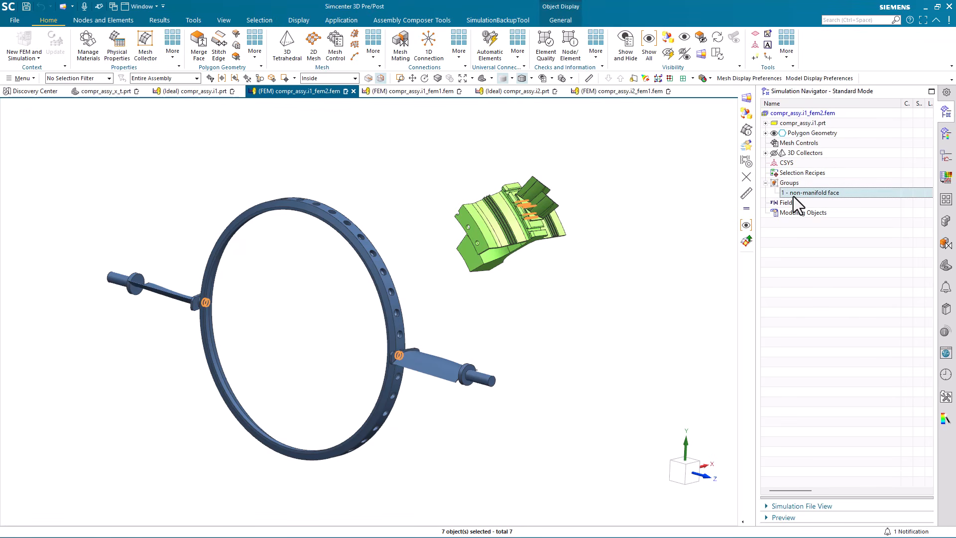
right_click(794, 196)
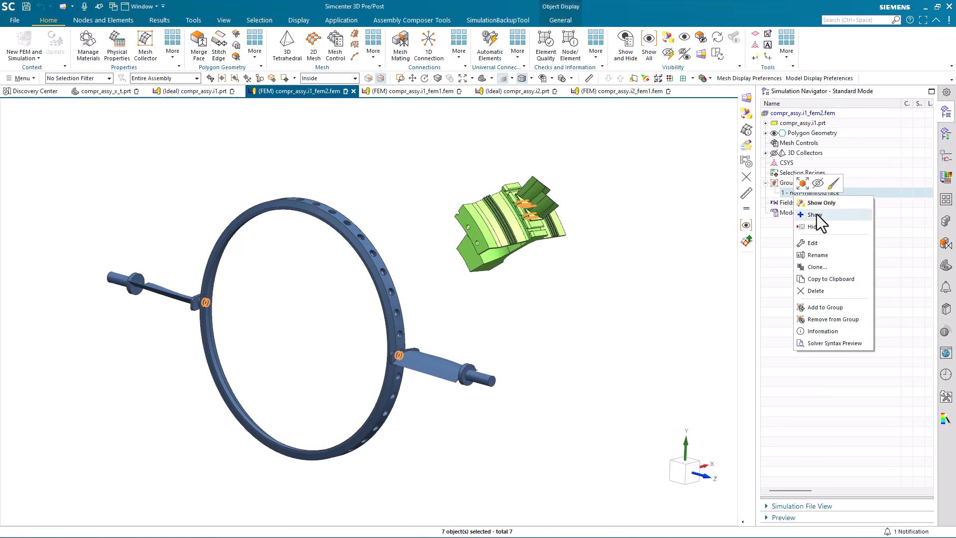
click(819, 202)
scroll(485, 342, up, 2)
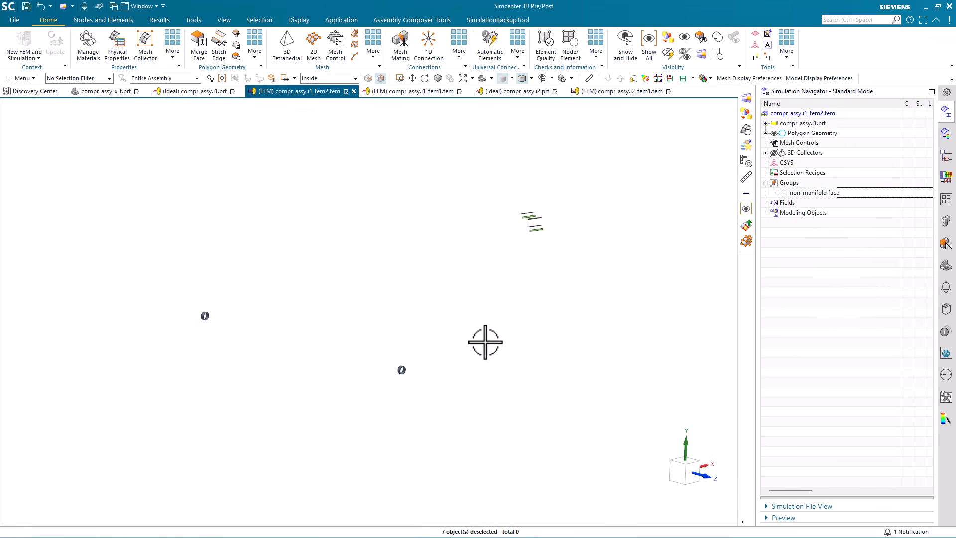
- Select all the displayed non-manifold polygon faces and change their object display color to Strong Coral
click(59, 78)
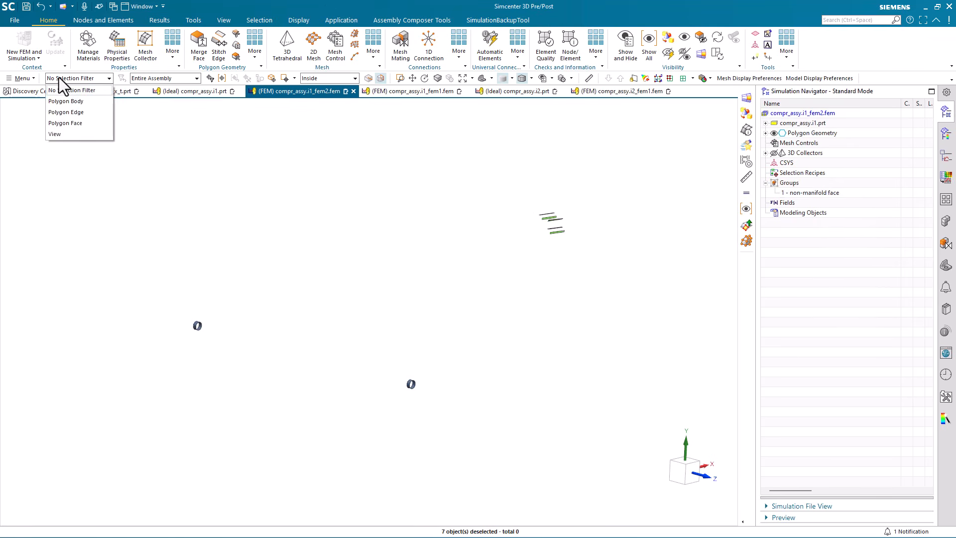
click(65, 123)
drag(86, 141, 633, 466)
scroll(425, 419, up, 5)
right_click(384, 314)
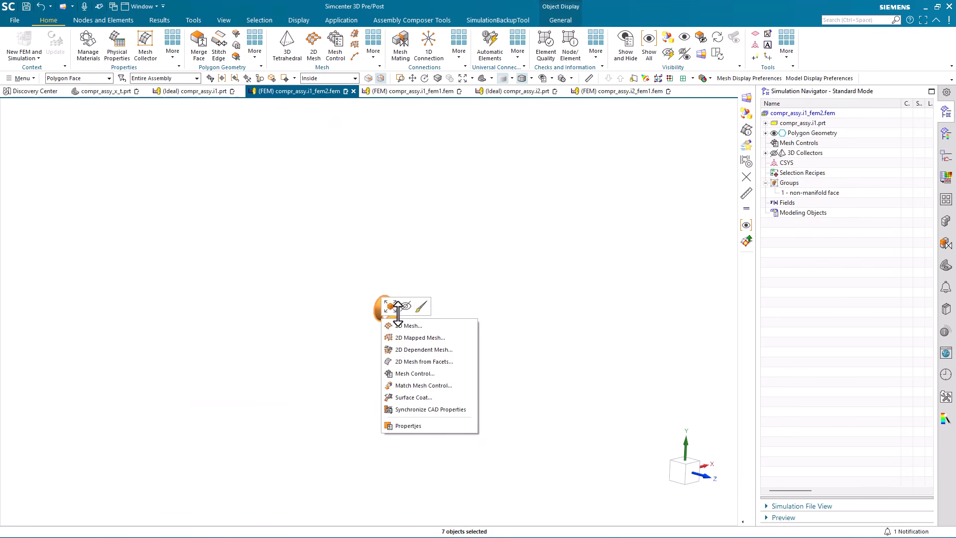
click(423, 313)
click(697, 164)
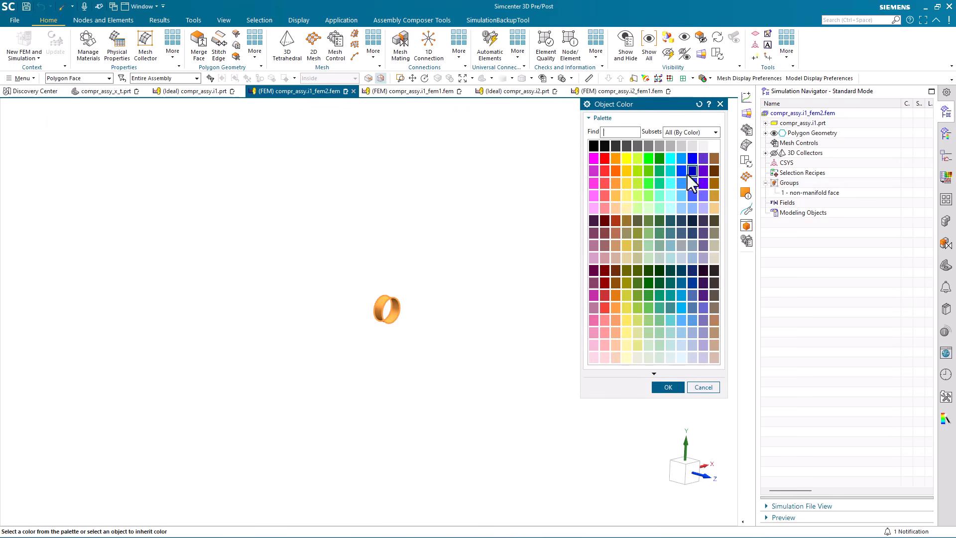
click(618, 233)
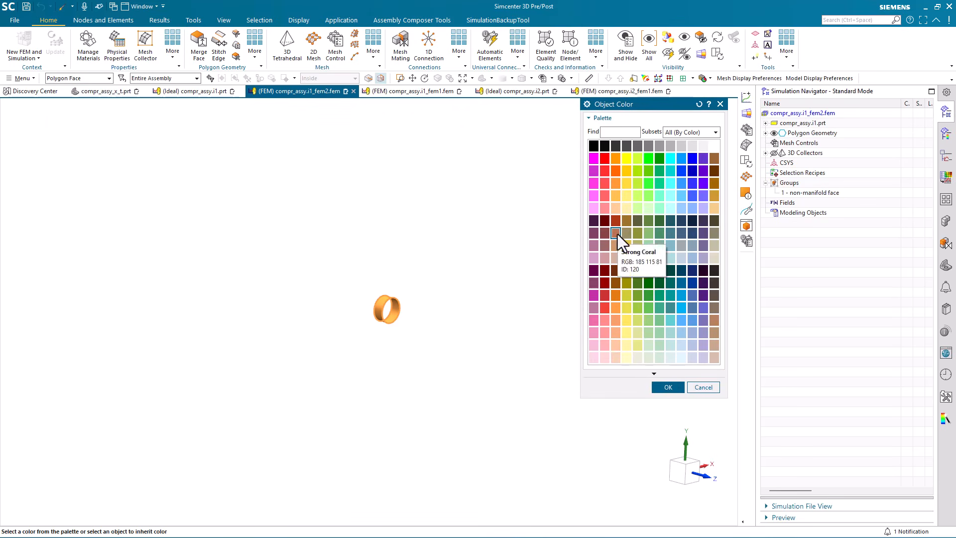
click(667, 387)
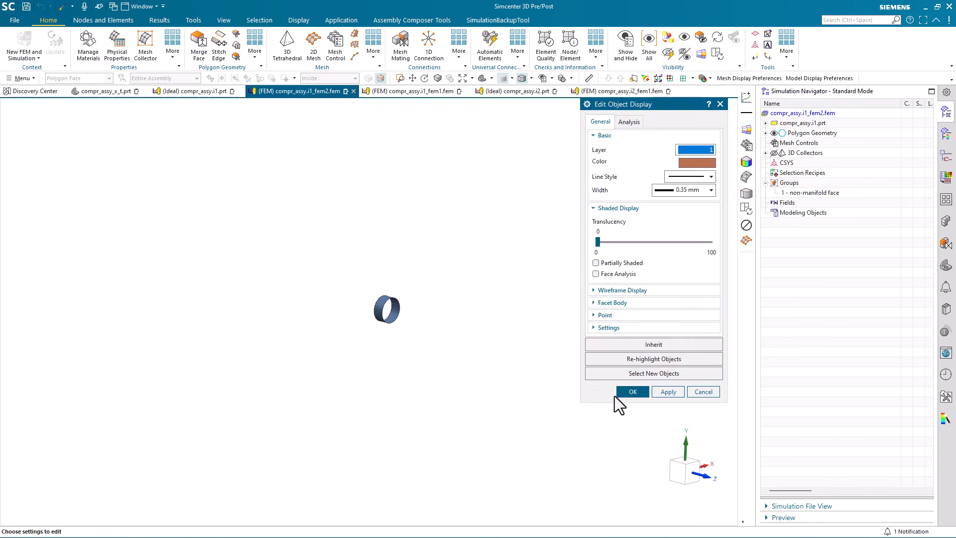
click(618, 394)
- Use Show Adjacent on the two cylindrical stator faces to display the surrounding ring faces and inspect the shared hole faces
scroll(543, 328, down, 5)
scroll(558, 335, up, 3)
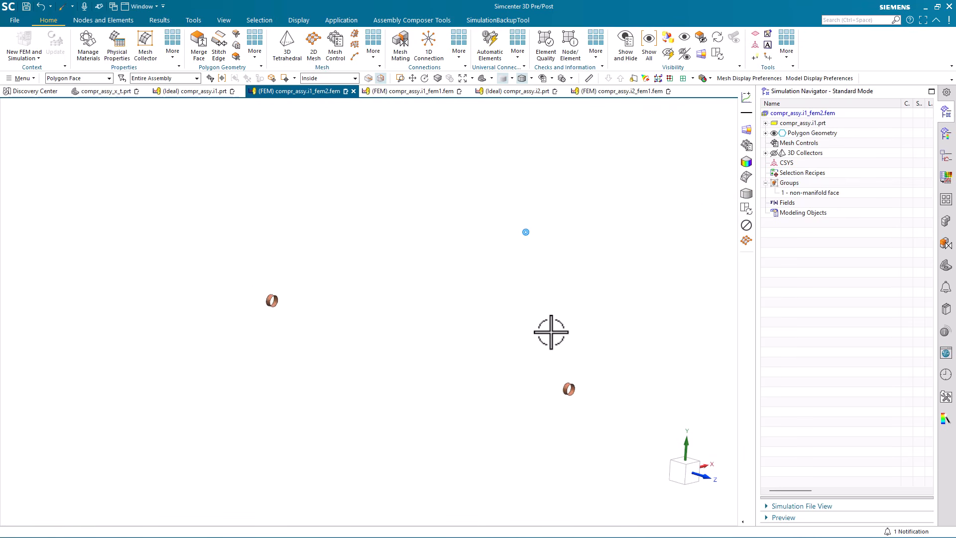
middle_drag(495, 297, 526, 310)
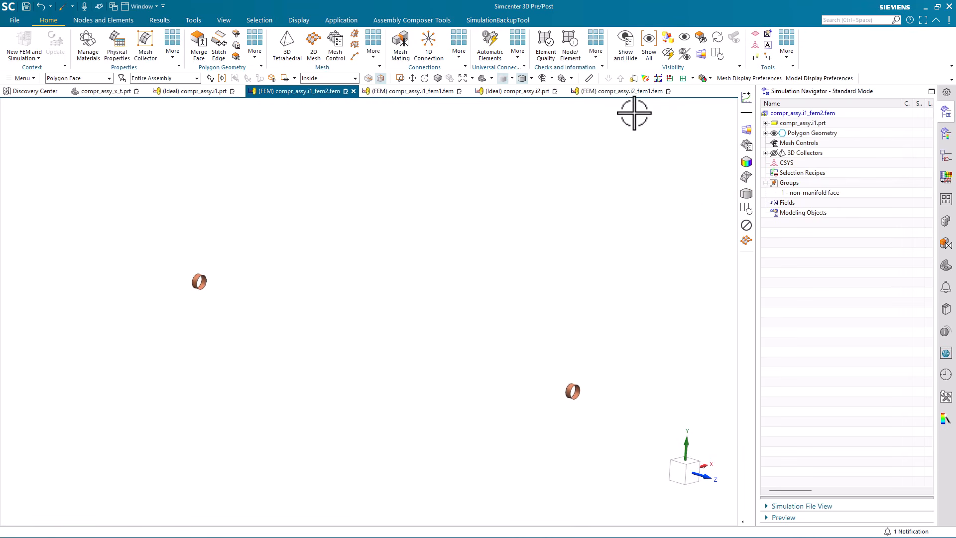
click(701, 53)
drag(160, 231, 636, 466)
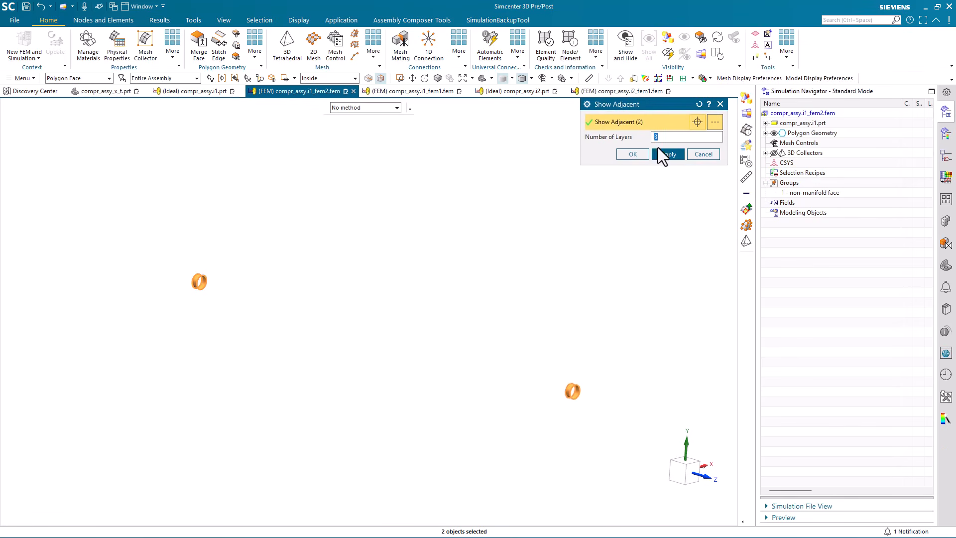
click(667, 154)
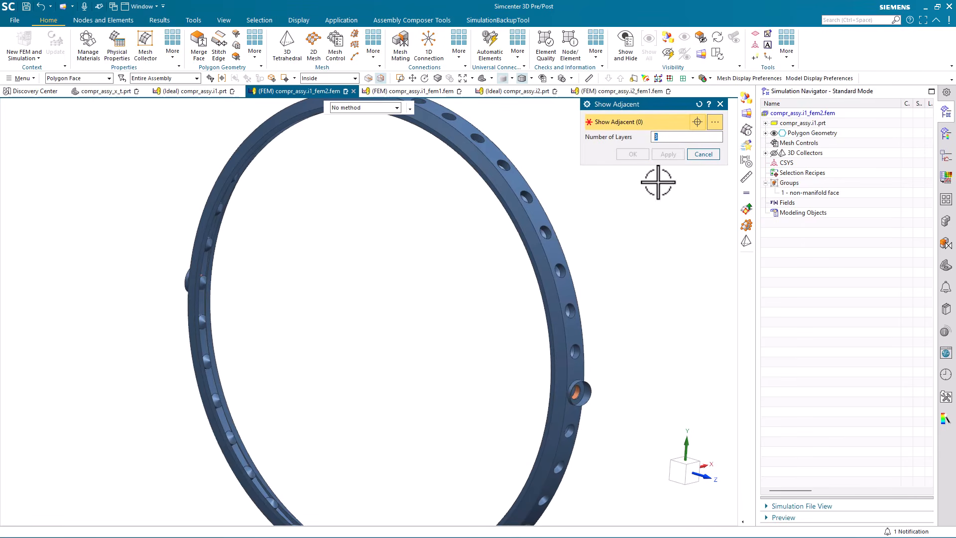
scroll(258, 323, up, 8)
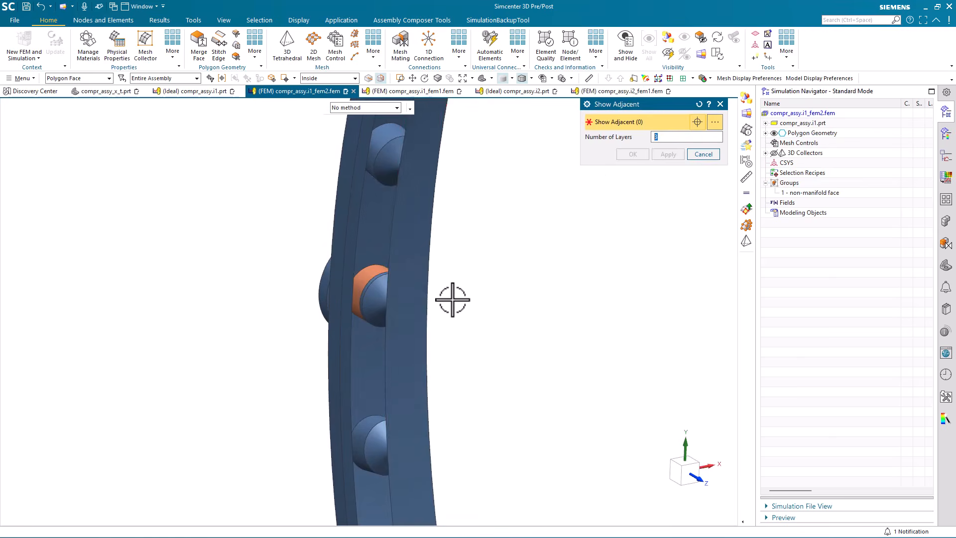
middle_drag(453, 299, 423, 249)
- Use Show Adjacent with 2 layers on the four blade root faces and examine the surrounding rotor faces
scroll(431, 275, down, 5)
scroll(531, 284, up, 8)
drag(431, 236, 483, 332)
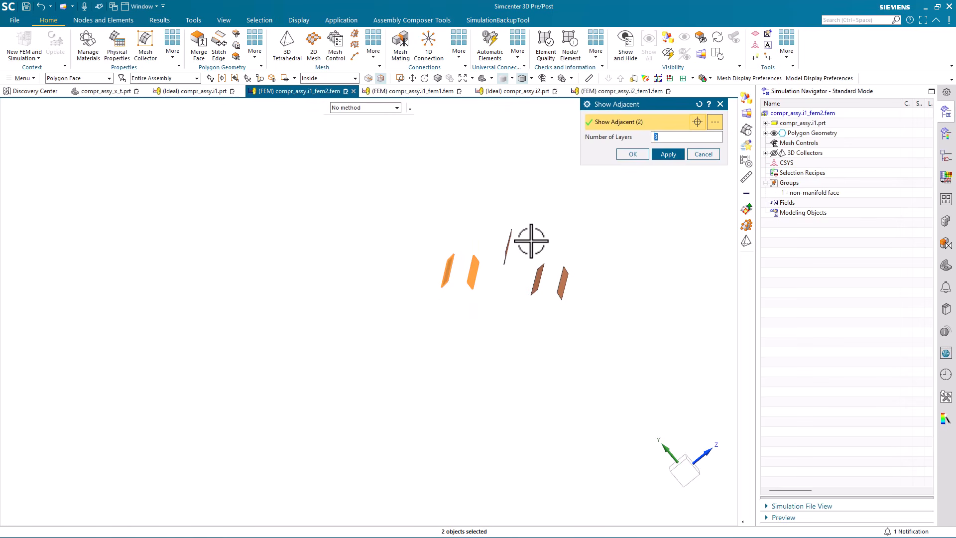
drag(530, 242, 593, 338)
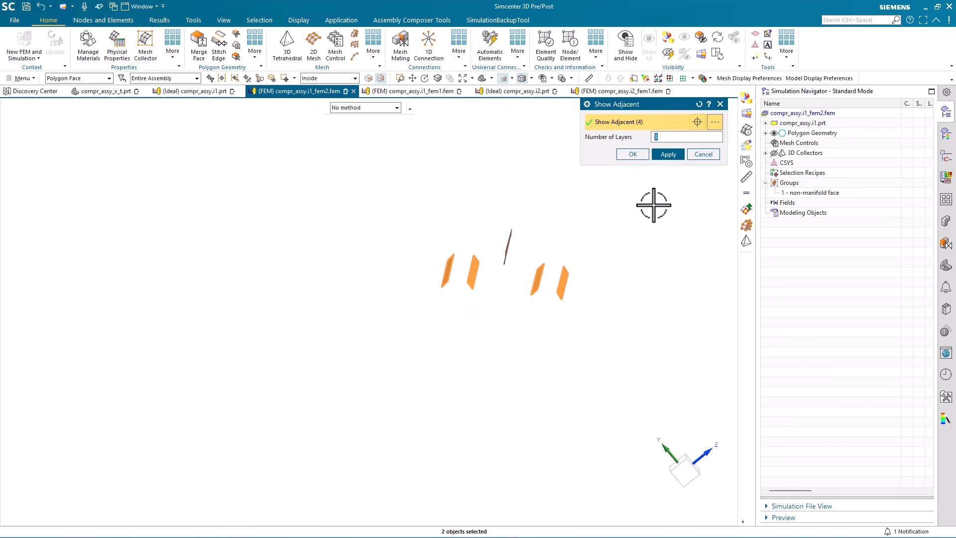
double_click(661, 138)
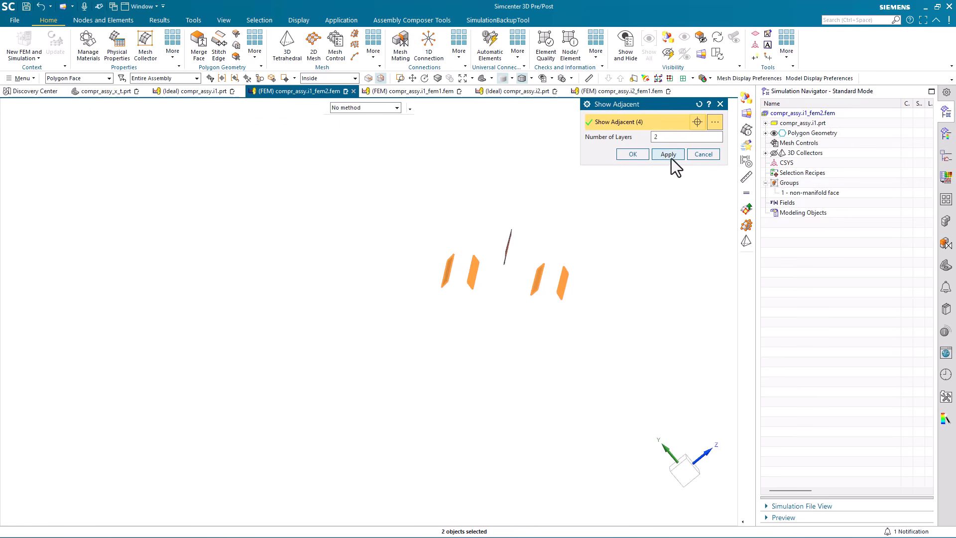
click(669, 154)
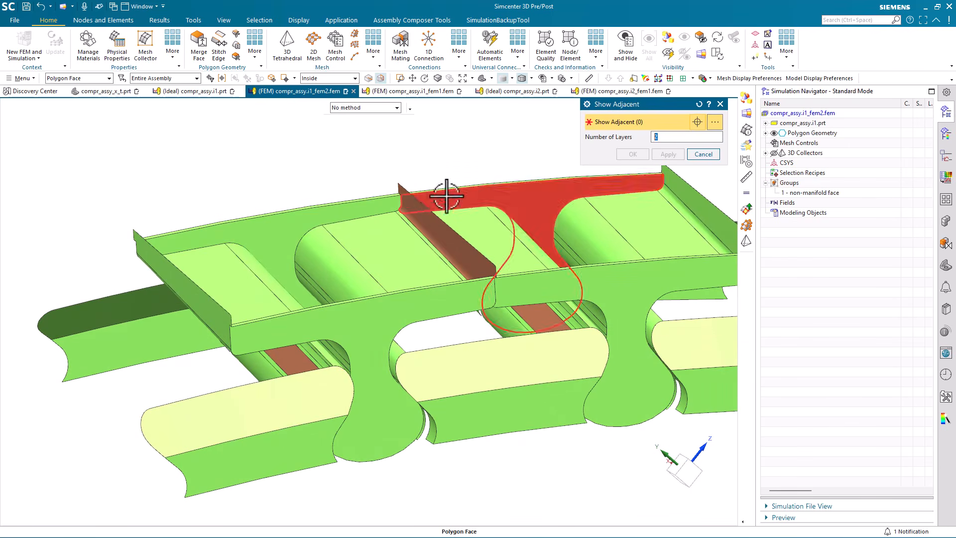
click(703, 155)
middle_drag(519, 141, 463, 182)
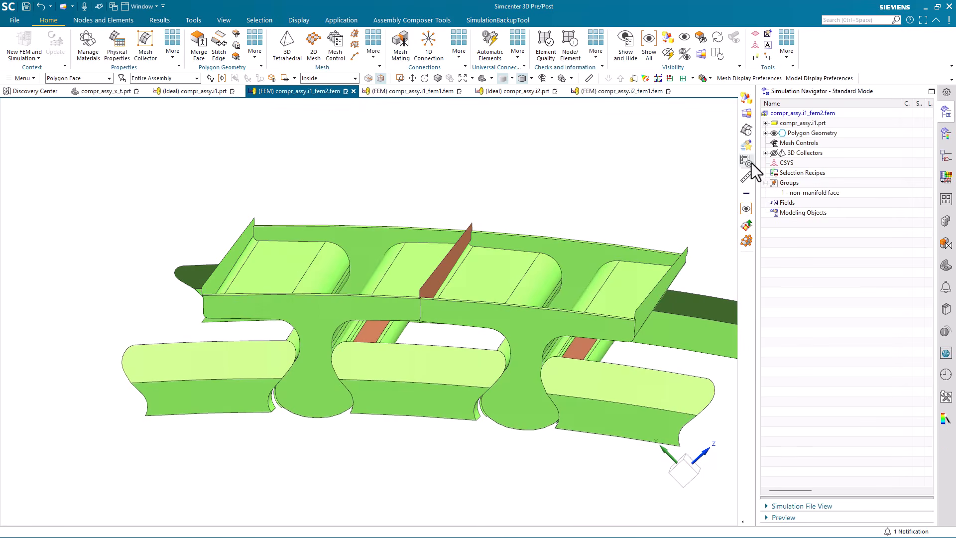
- Display all the polygon geometry in full and highlight the non-manifold face group on the rotor to check its location
click(775, 135)
click(775, 135)
middle_drag(372, 423, 782, 208)
click(805, 193)
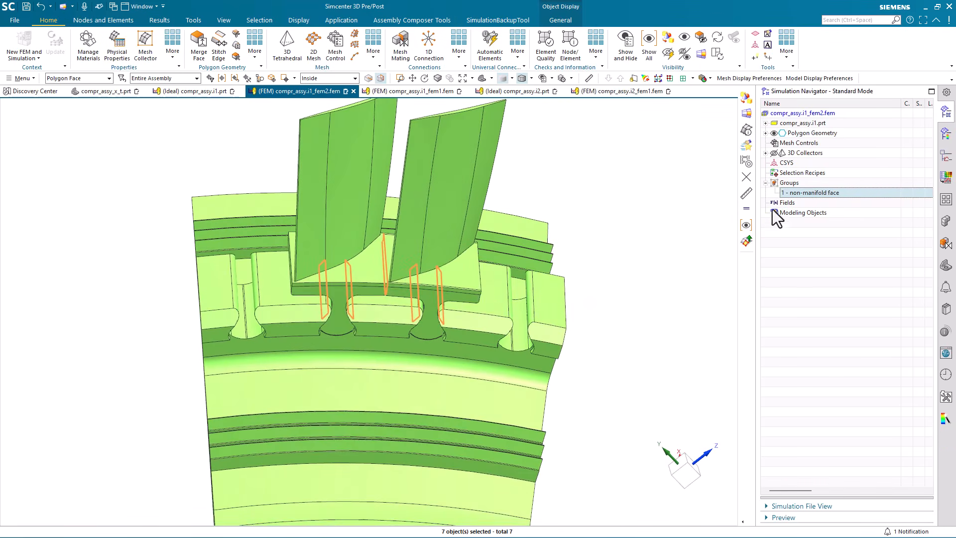
key(Escape)
- Set a rotation reference point at the joint between the two blade platforms and inspect the rotor assembly around it
right_click(628, 173)
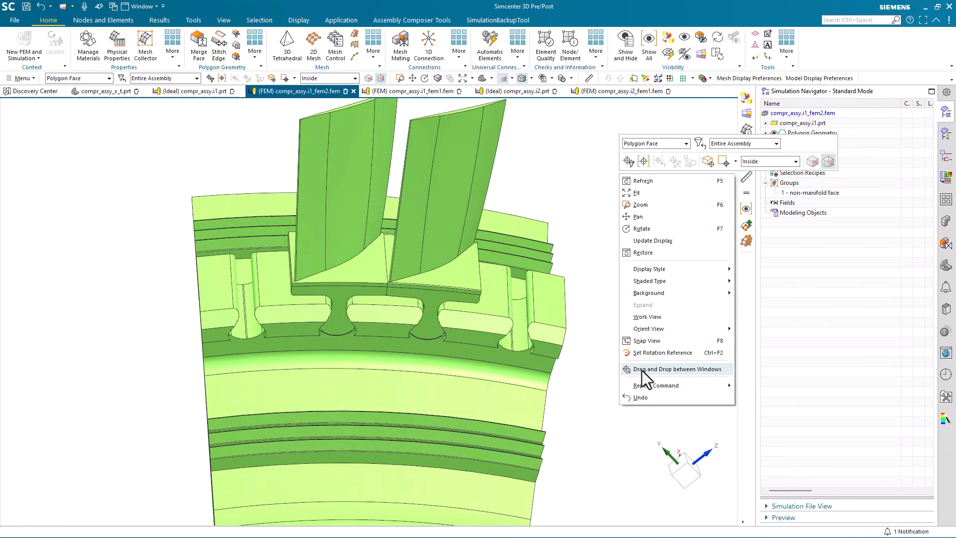
click(641, 352)
click(378, 290)
middle_drag(528, 275, 637, 248)
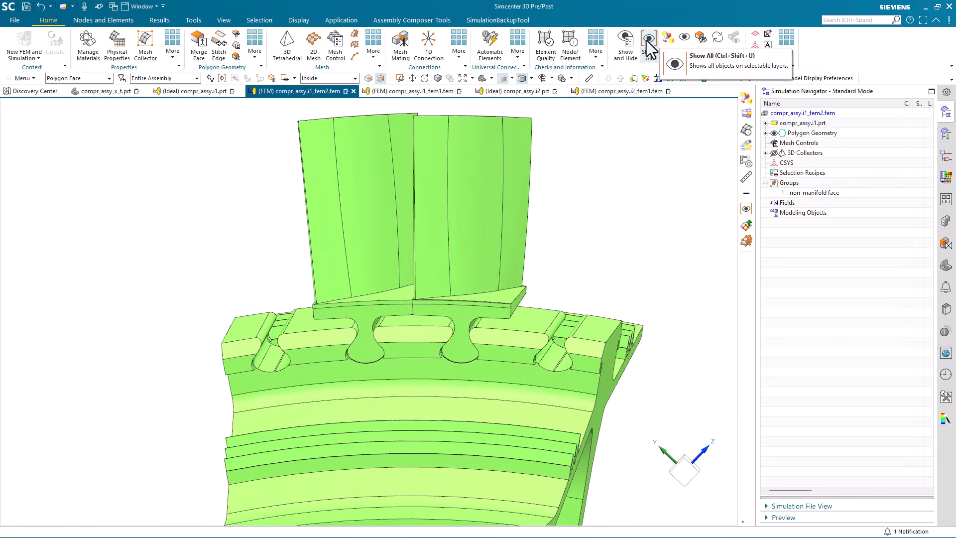
- Show only one rotor blade's polygon body and examine its platform side face and root contact faces
click(664, 40)
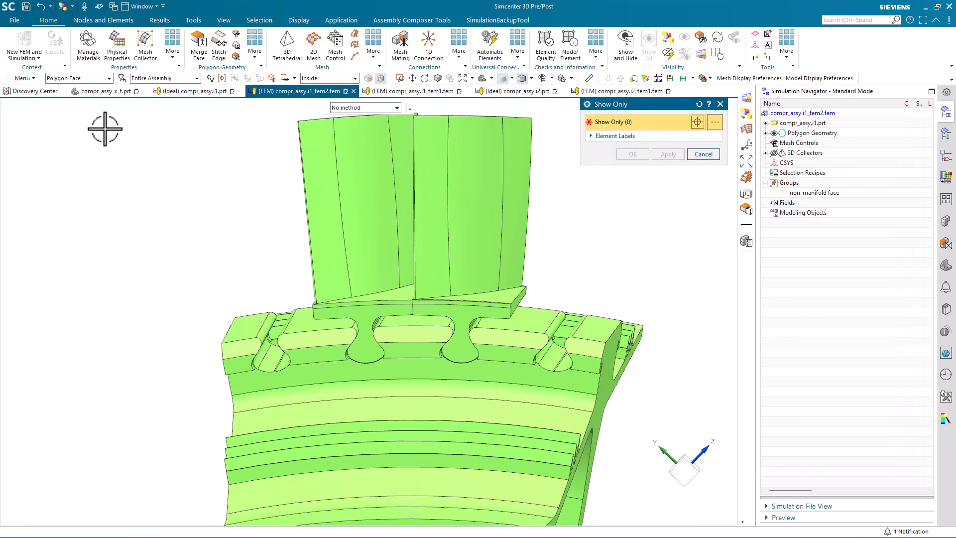
click(88, 80)
scroll(72, 270, down, 2)
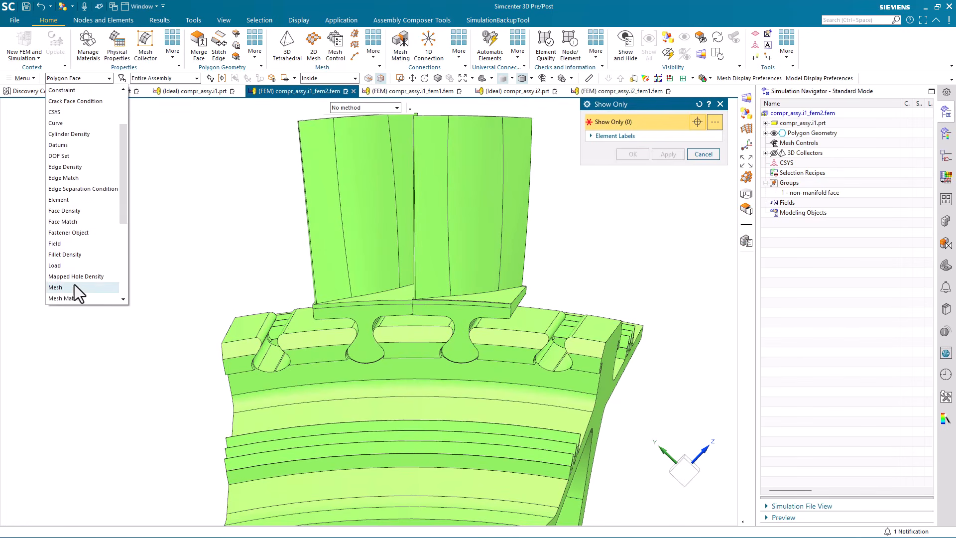
scroll(74, 285, down, 3)
click(74, 281)
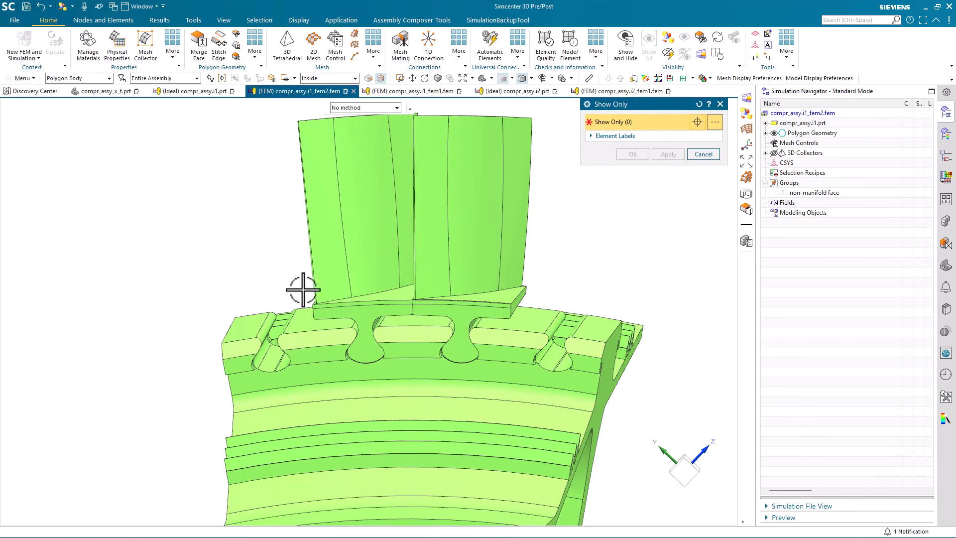
click(303, 290)
click(634, 155)
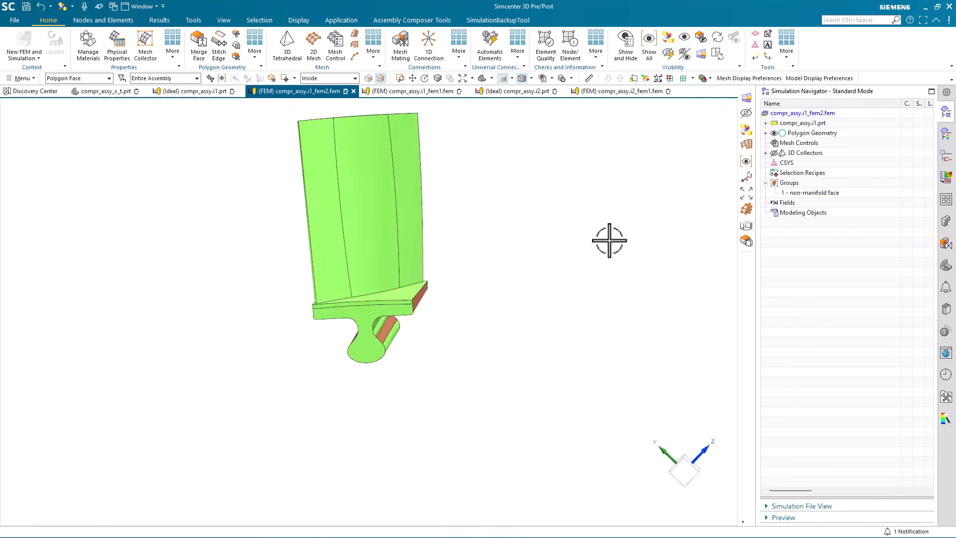
middle_drag(614, 344, 535, 377)
scroll(551, 363, up, 4)
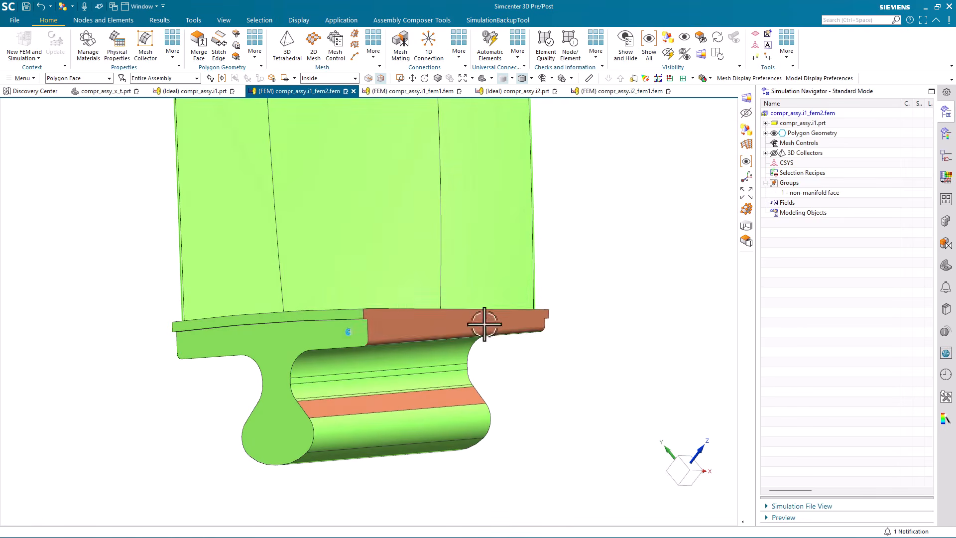
middle_drag(399, 332, 399, 332)
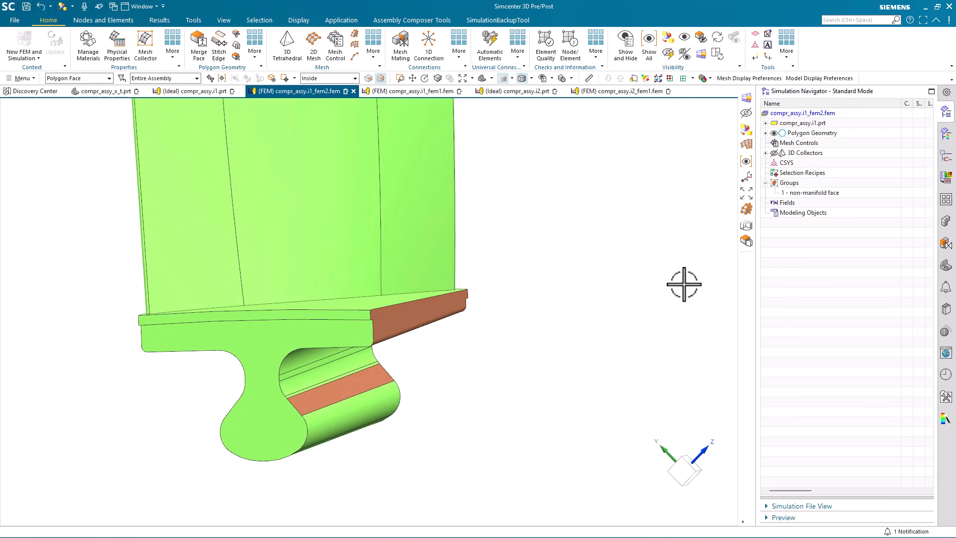
- Expand the polygon geometry list and display the rotor disk and second blade bodies, examining the joint between the blade platforms
click(766, 133)
click(784, 153)
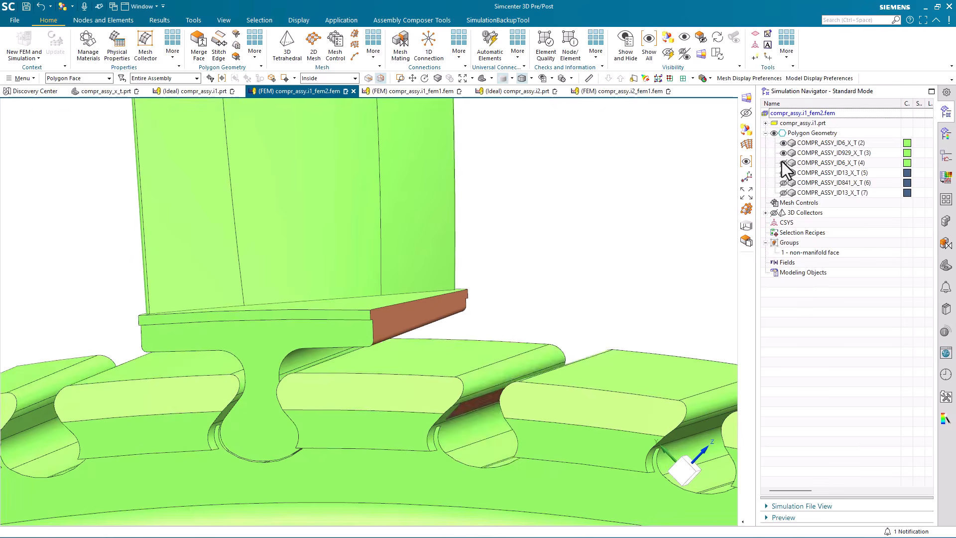
click(783, 163)
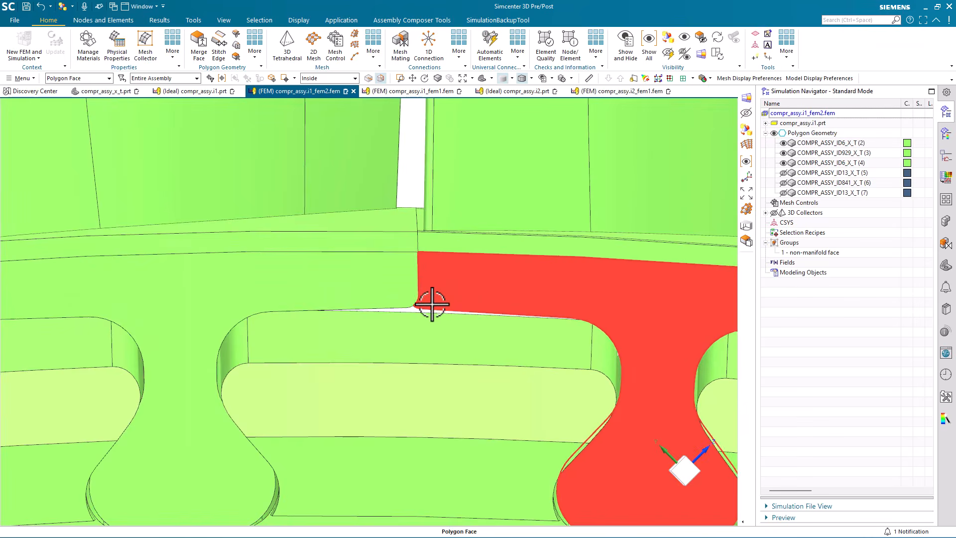
middle_drag(429, 301, 418, 304)
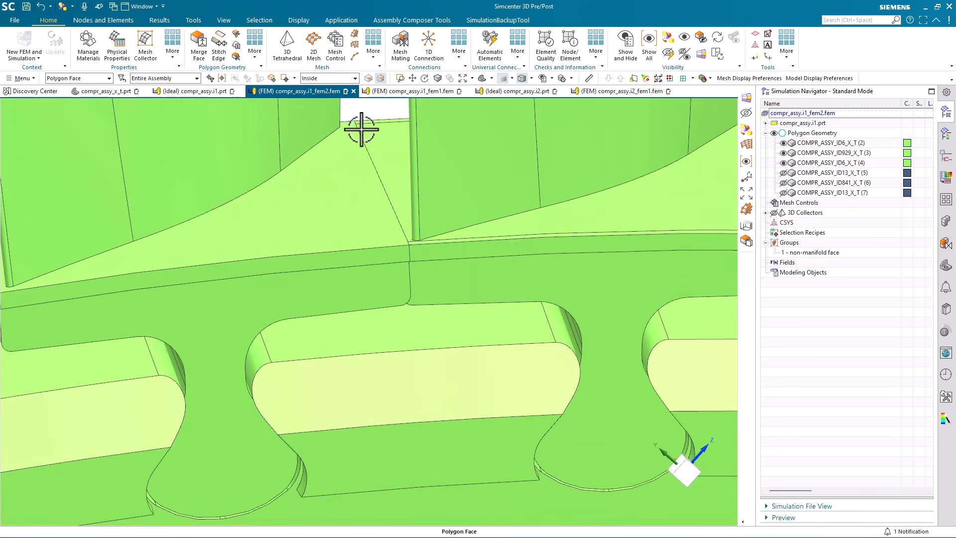
- Highlight the faces of the non-manifold face group and examine their position between the blades and the disk
click(796, 252)
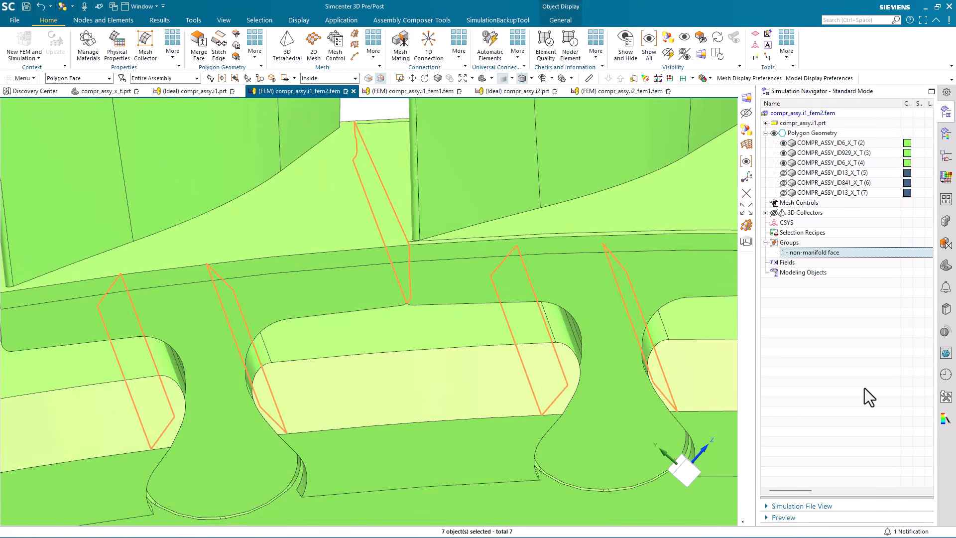
scroll(865, 387, down, 3)
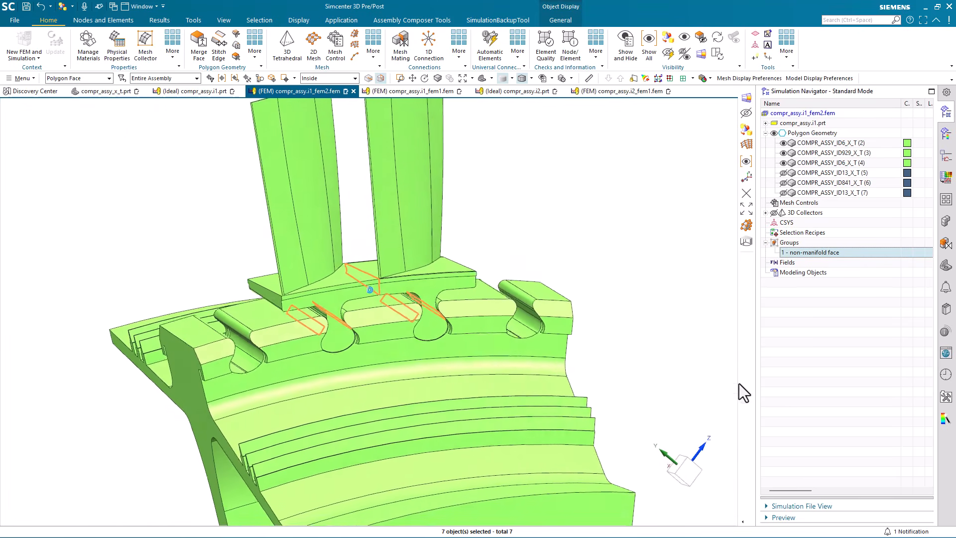
middle_drag(743, 391, 706, 381)
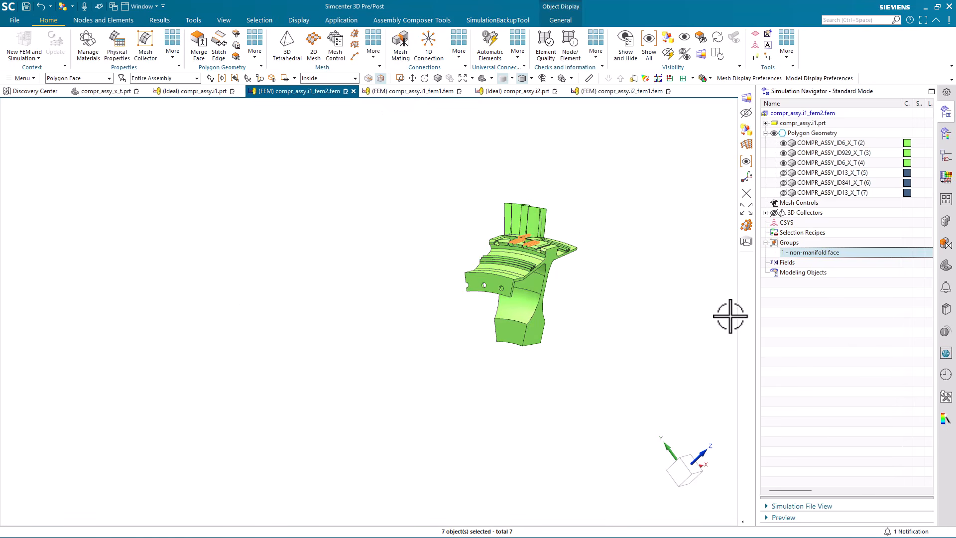
- Clear the face group selection and display the hidden stator vane and stator ring bodies
key(Escape)
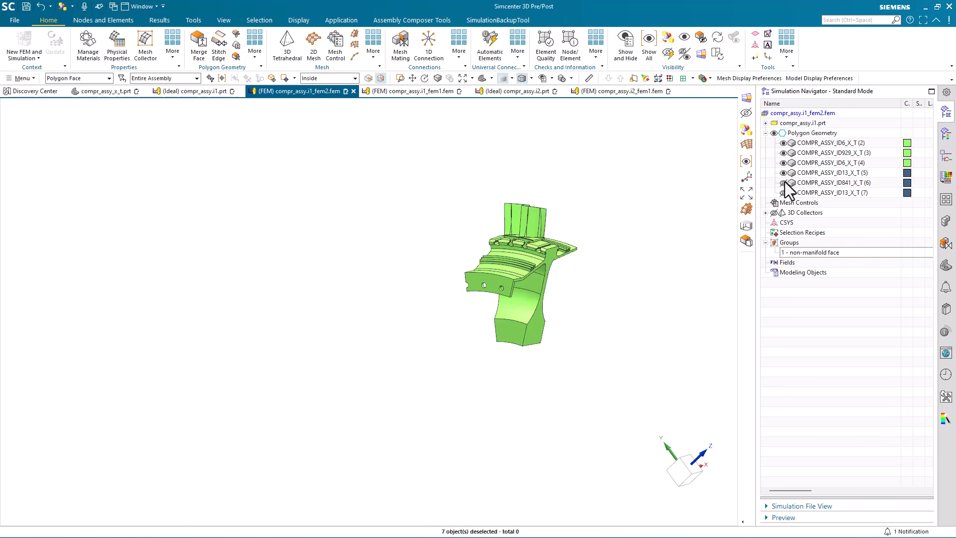
click(784, 182)
click(784, 192)
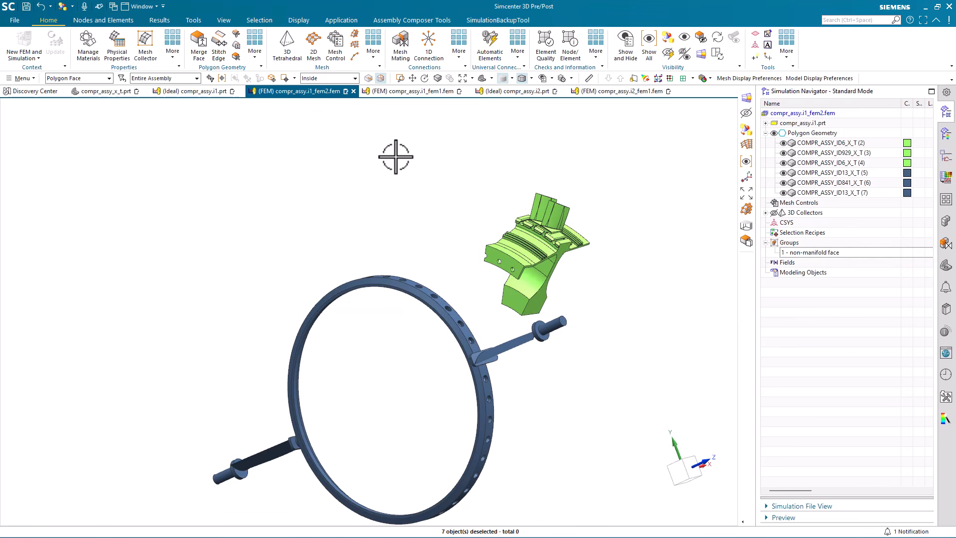
- Mesh both stator vane bodies with CTETRA(10) elements, size 2 mm, surface curvature variation 75, in the StatorStage1 collector, and check the mesh
click(287, 44)
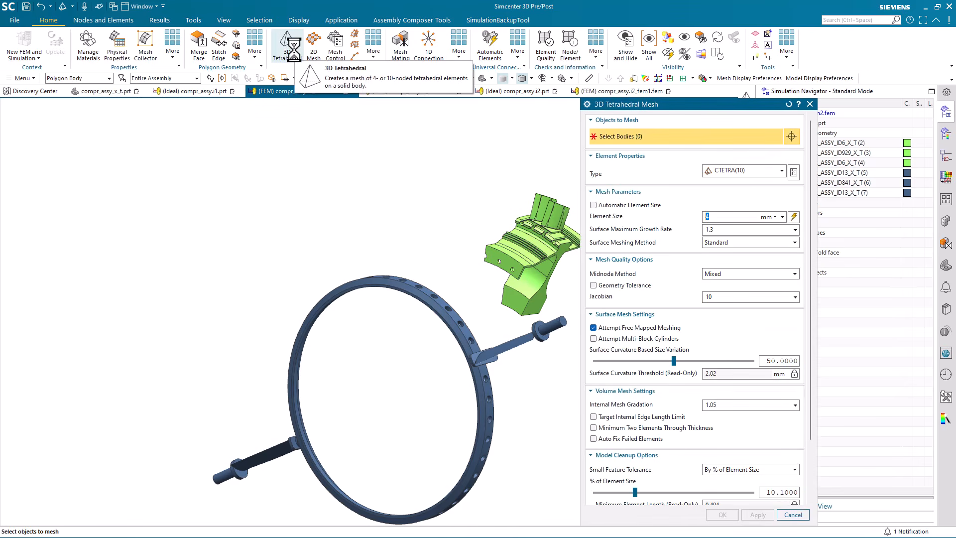
click(500, 354)
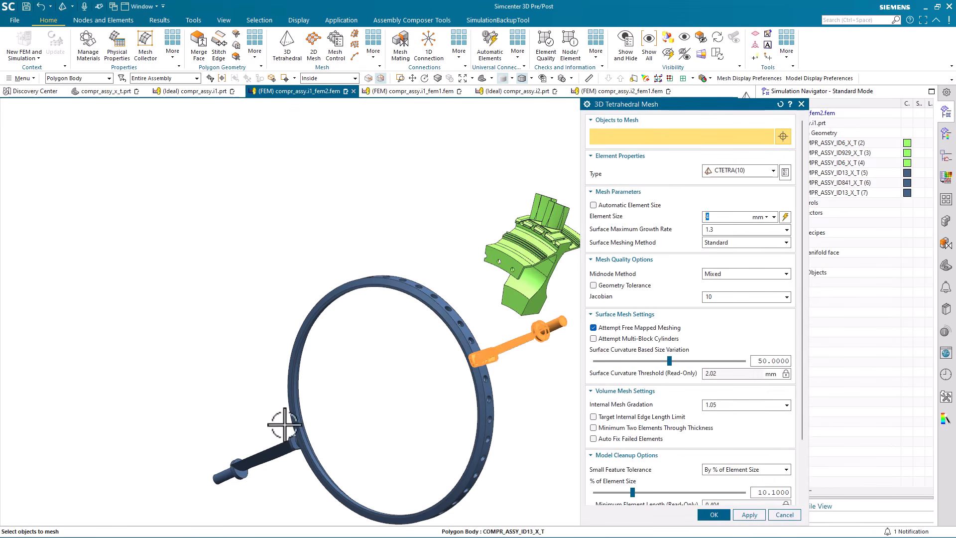
click(288, 432)
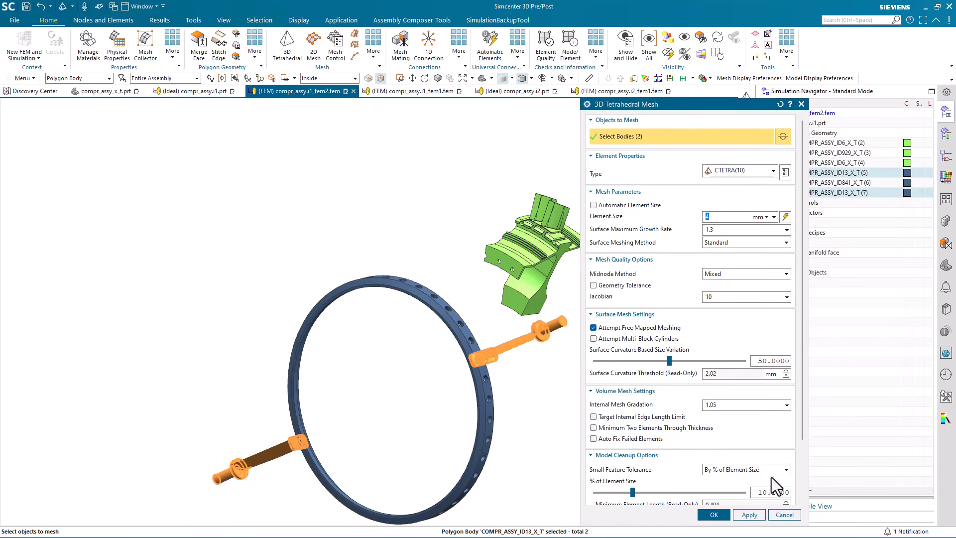
drag(802, 359, 805, 464)
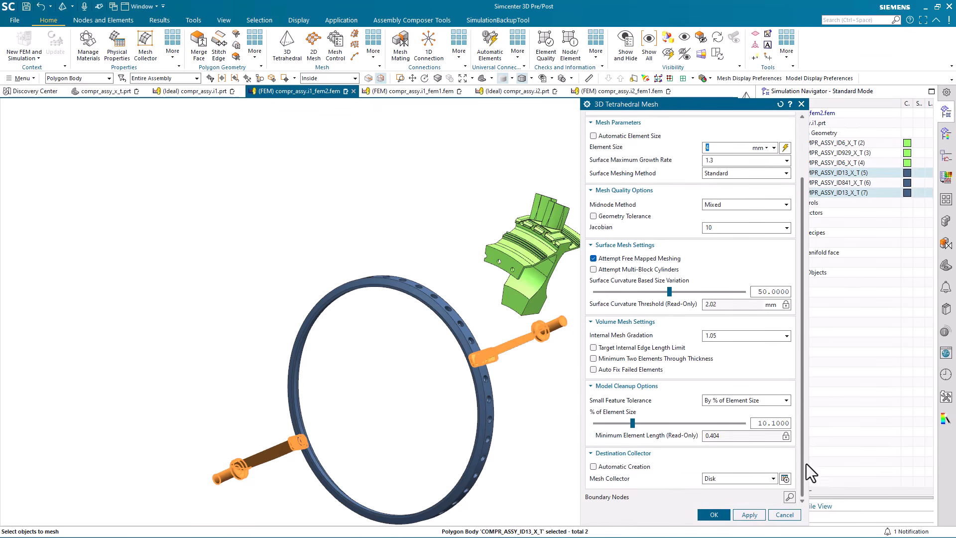
click(772, 479)
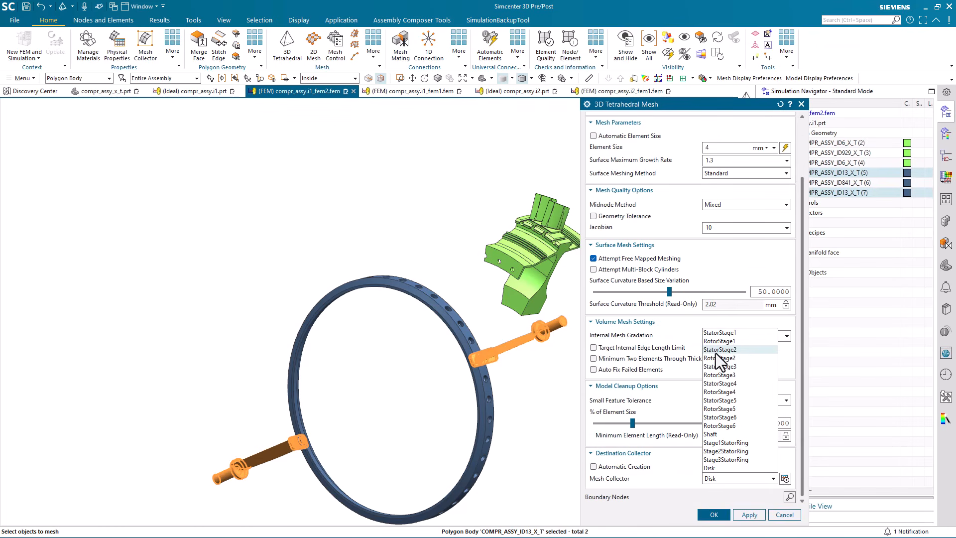
click(721, 333)
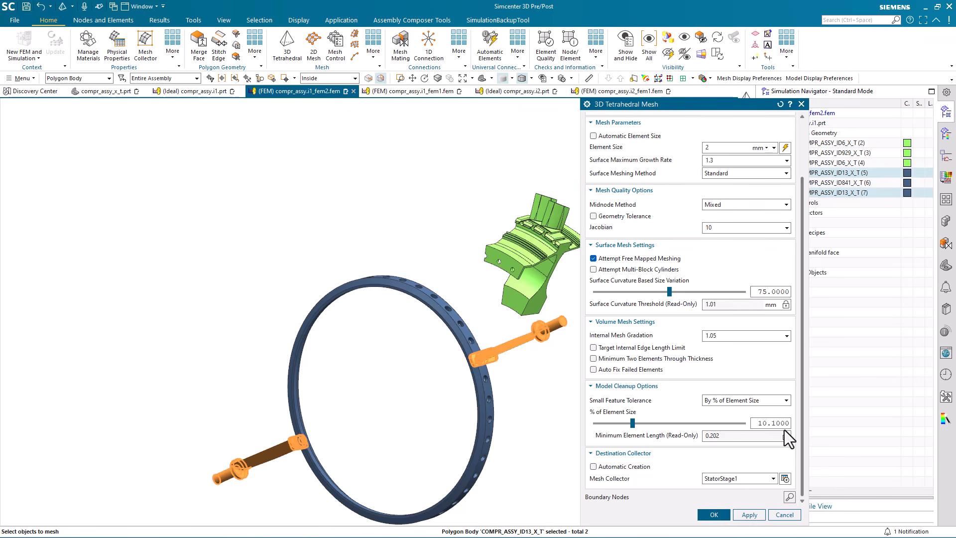
key(Return)
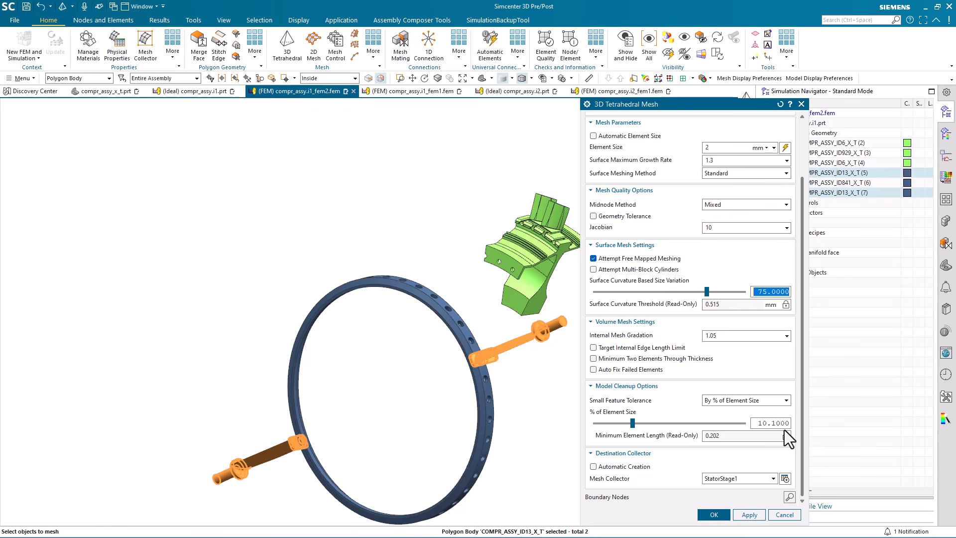
click(714, 515)
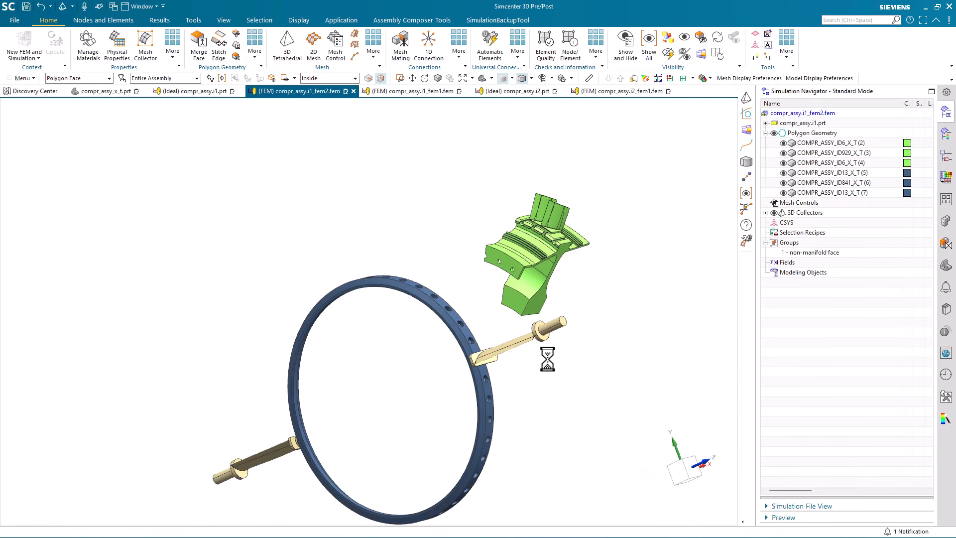
scroll(548, 359, up, 8)
scroll(547, 359, down, 10)
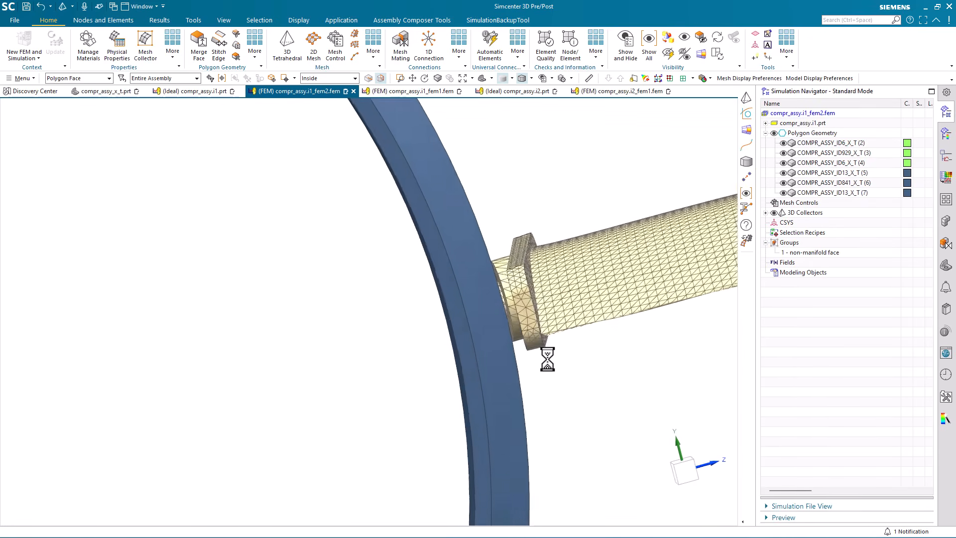
scroll(547, 359, down, 3)
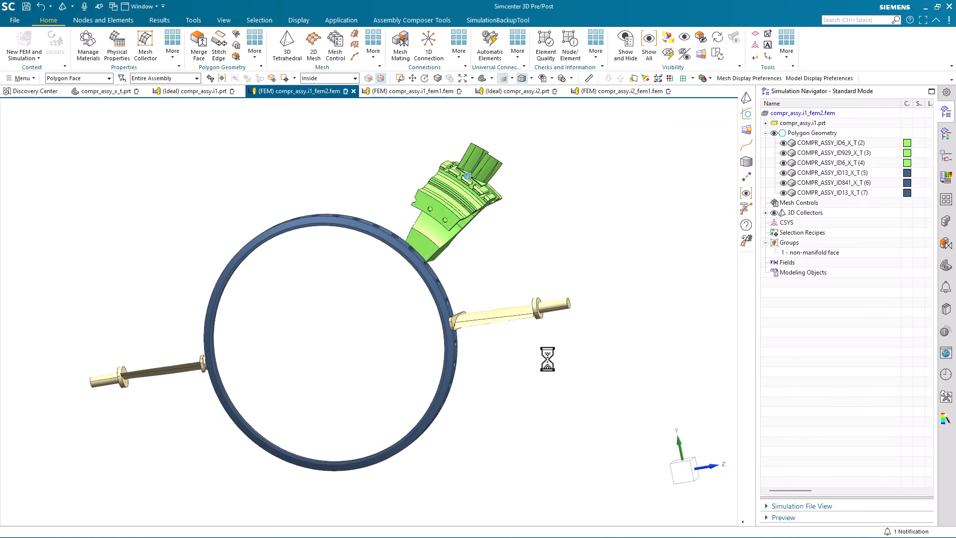
- Mesh the stator ring body with CTETRA(10) elements of 4 mm size in the Shaft collector
middle_drag(548, 359, 564, 364)
click(290, 50)
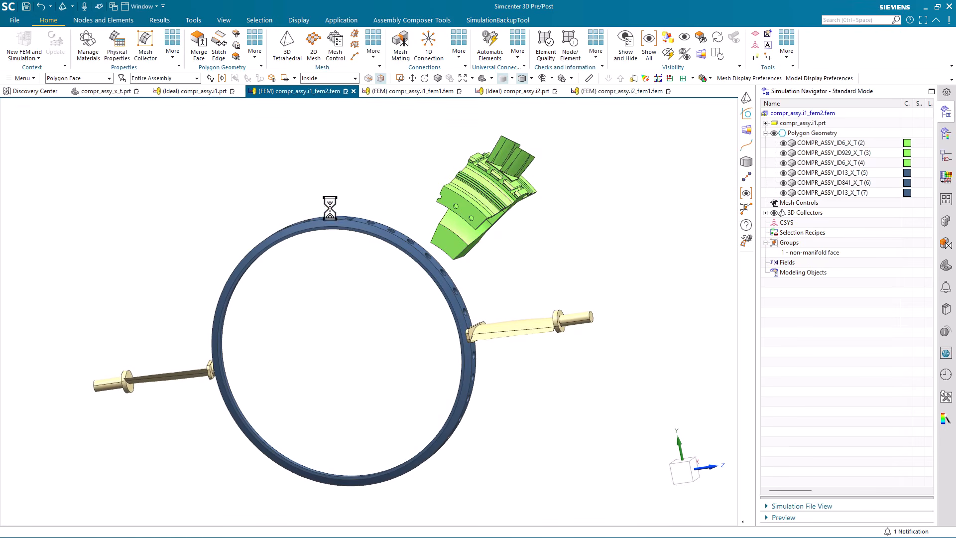
click(331, 223)
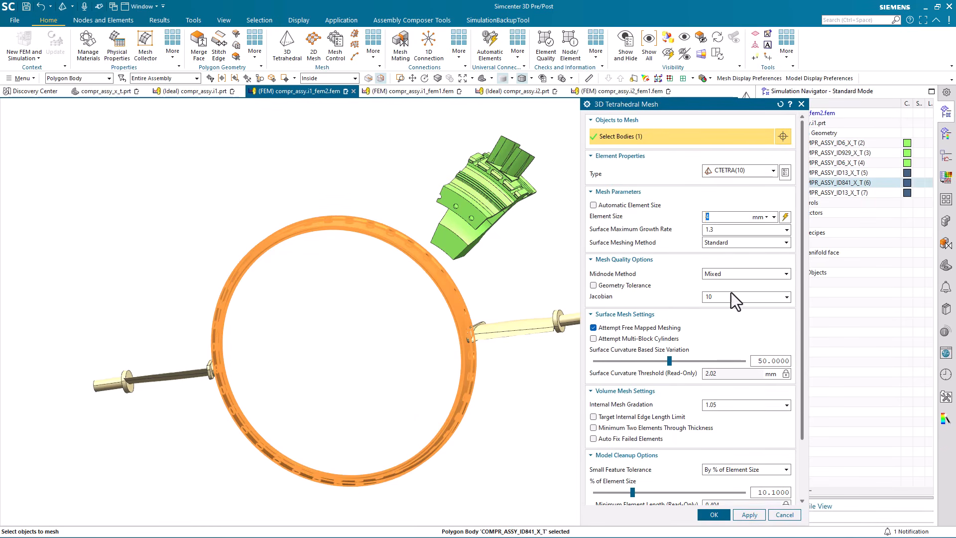
scroll(802, 479, down, 2)
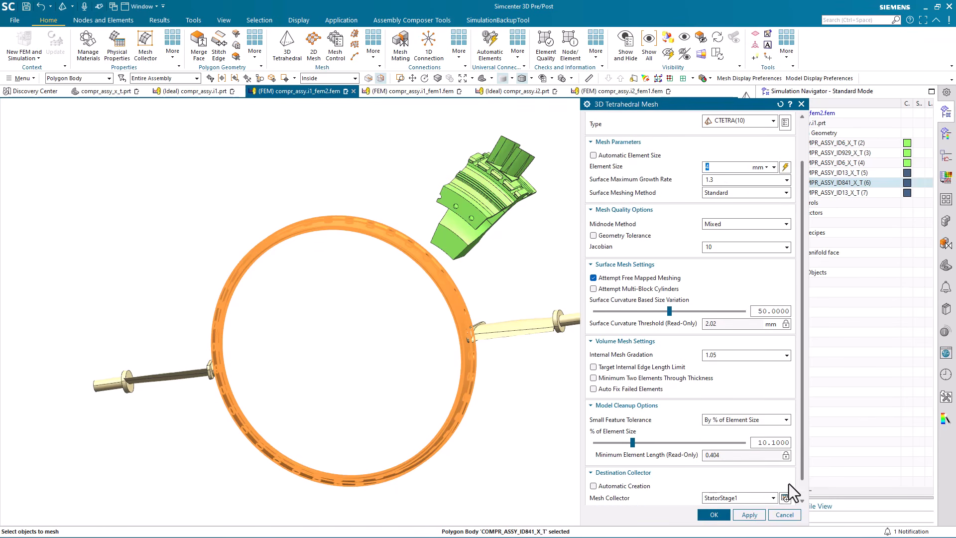
click(770, 497)
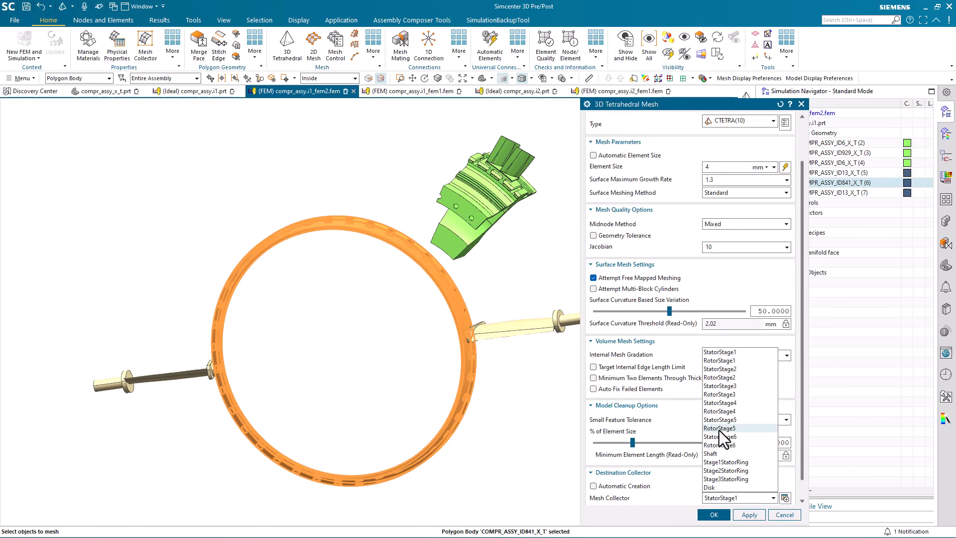
click(711, 454)
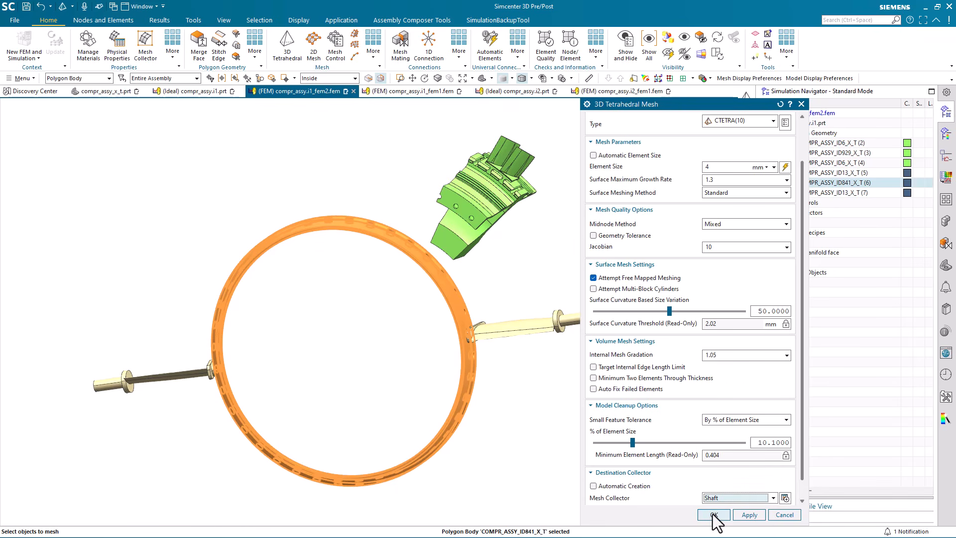
click(714, 514)
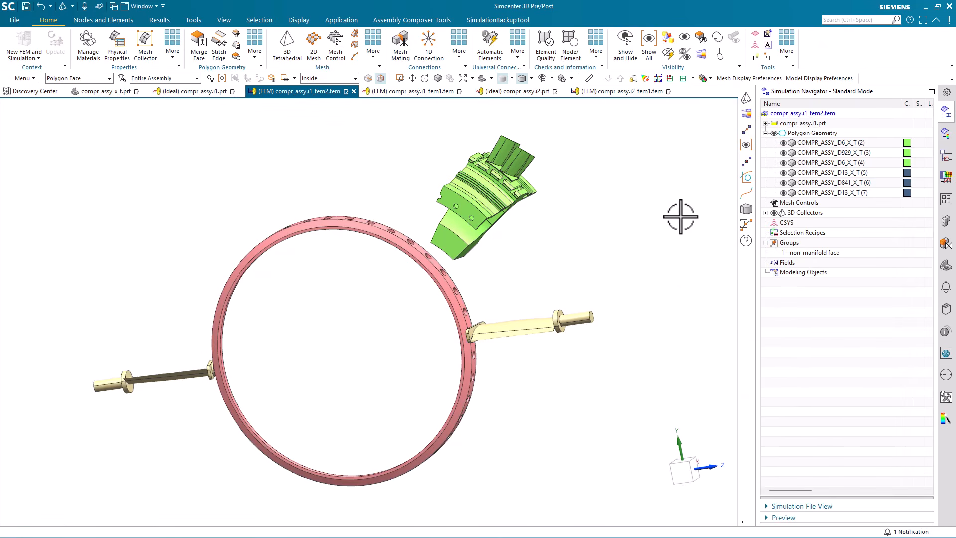
- Mesh both rotor blade bodies with CTETRA(10) elements, size 2 mm, surface curvature variation 75, in the RotorStage3 collector, and check the mesh
scroll(673, 257, up, 5)
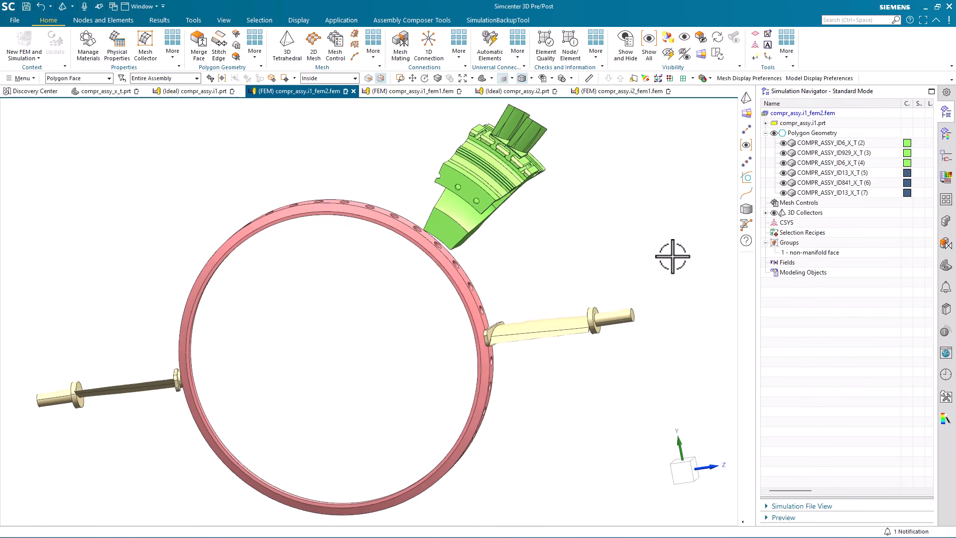
scroll(591, 315, up, 2)
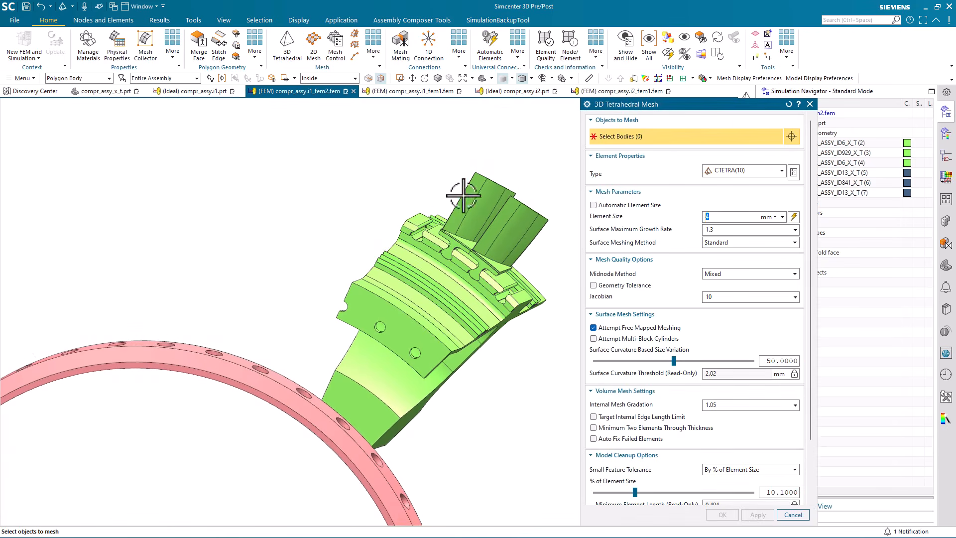
click(478, 213)
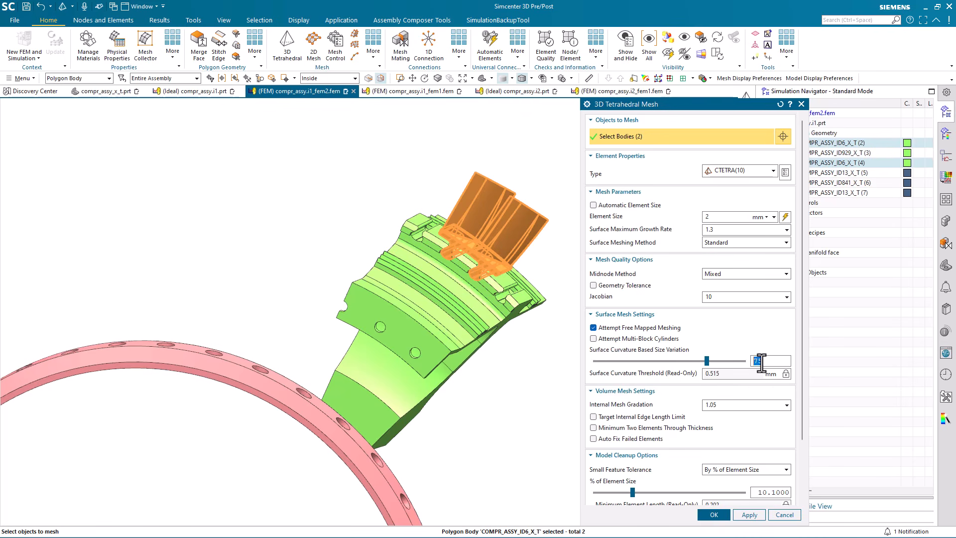
scroll(722, 491, down, 3)
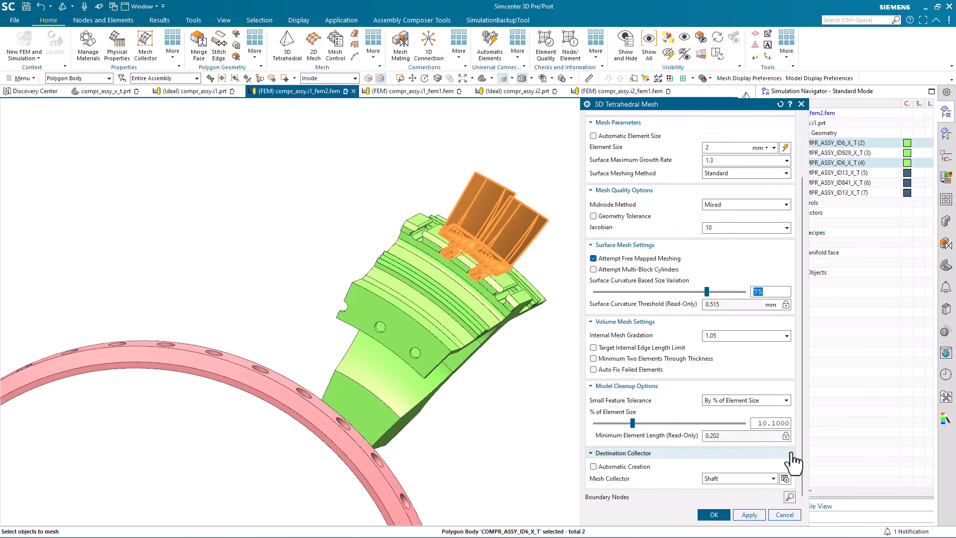
click(746, 480)
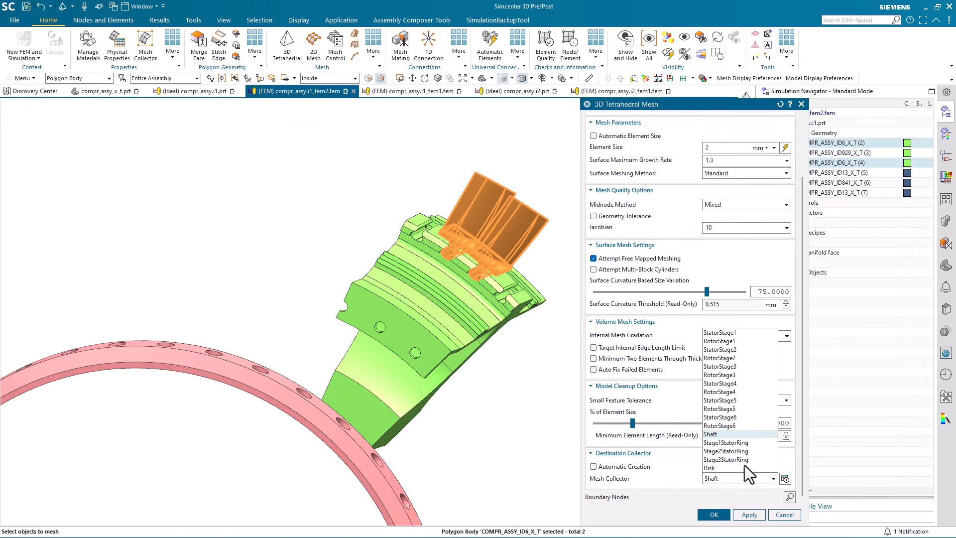
click(725, 375)
click(711, 515)
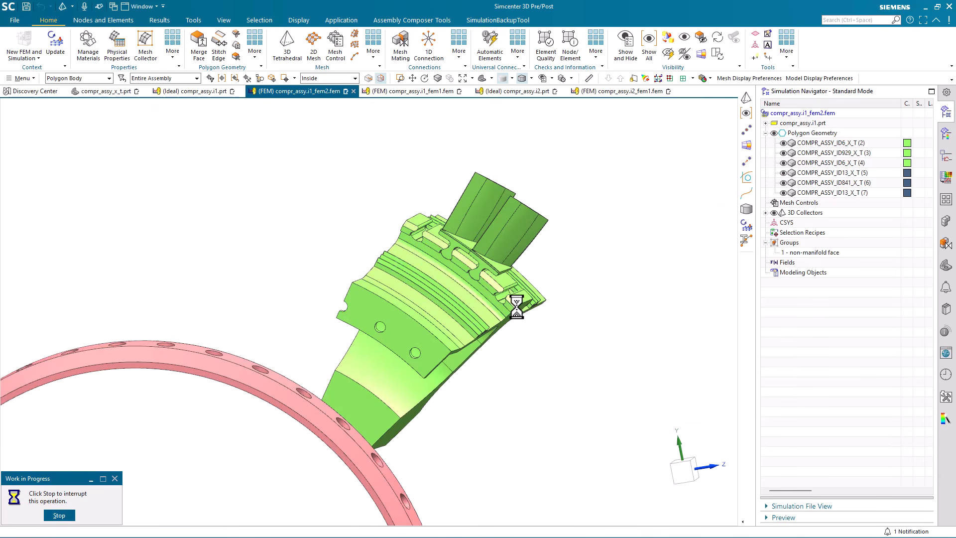
scroll(652, 206, up, 5)
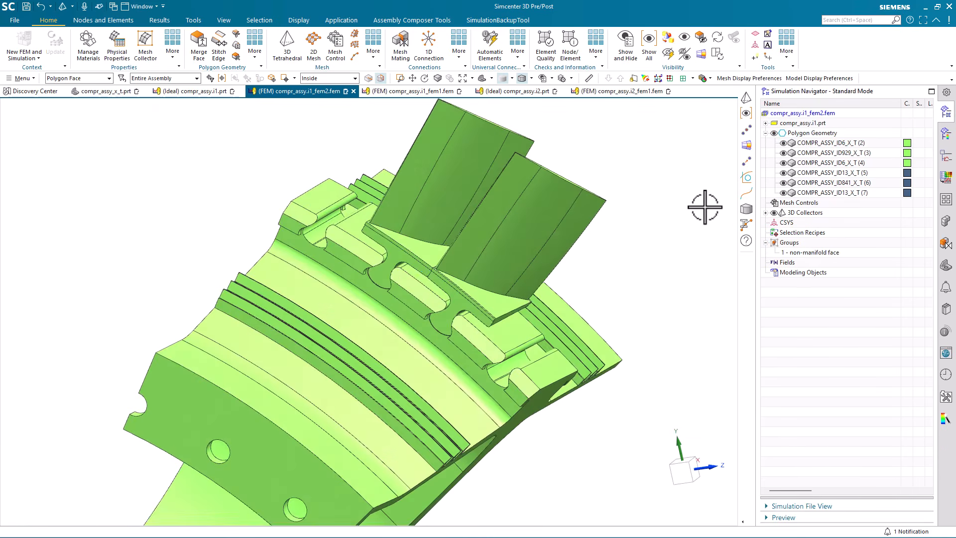
scroll(707, 209, up, 2)
scroll(723, 215, up, 4)
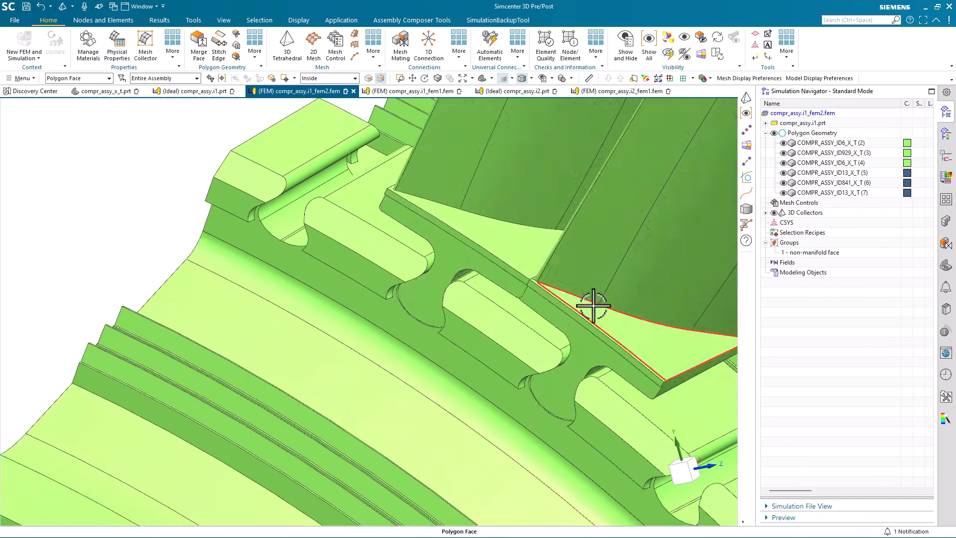
scroll(593, 306, up, 3)
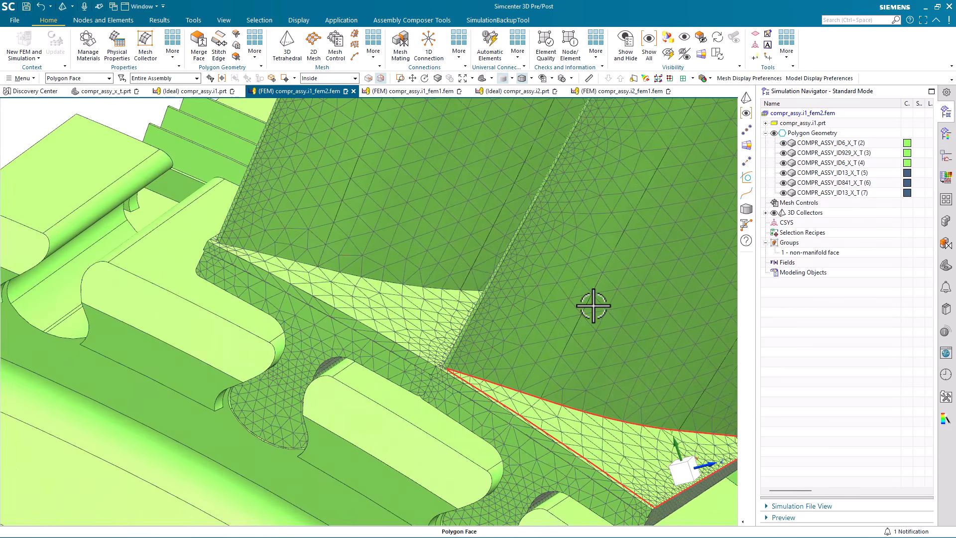
scroll(593, 305, down, 10)
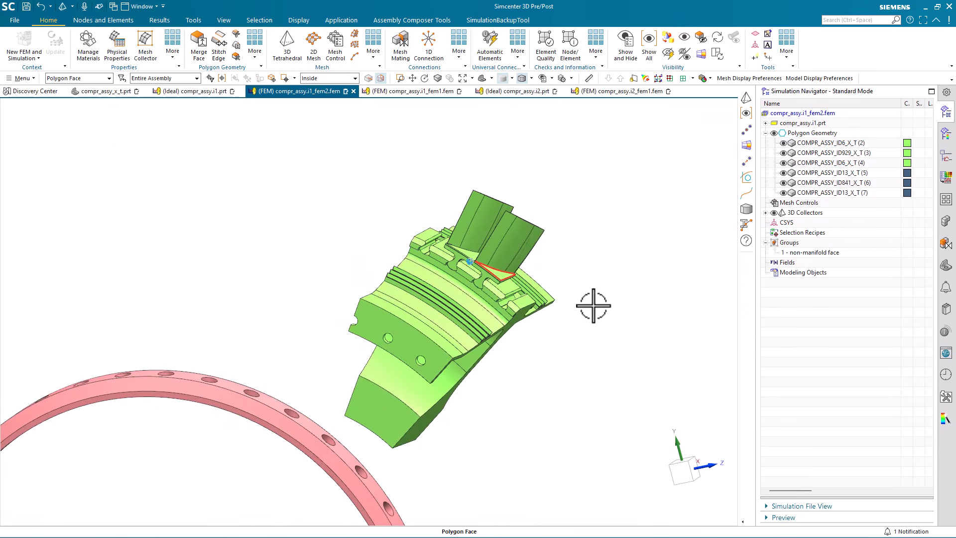
- Mesh the disk sector body with CTETRA(10) elements, size 4 mm, surface curvature variation 50, in the Disk collector
click(287, 49)
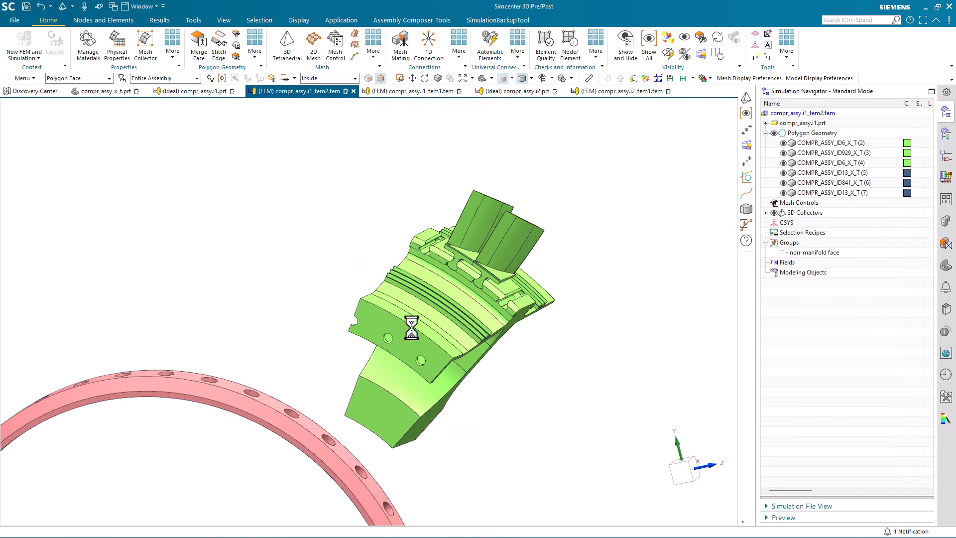
click(466, 316)
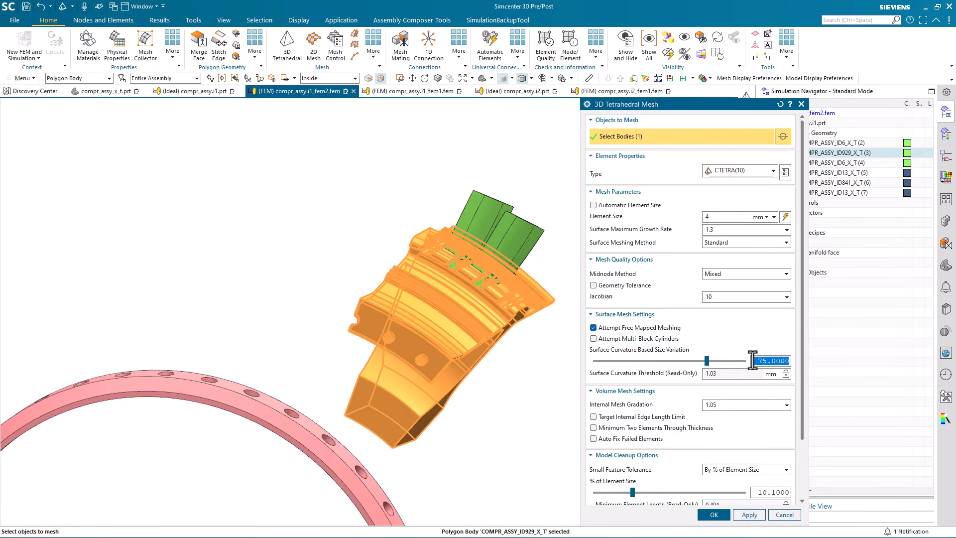
scroll(767, 389, down, 3)
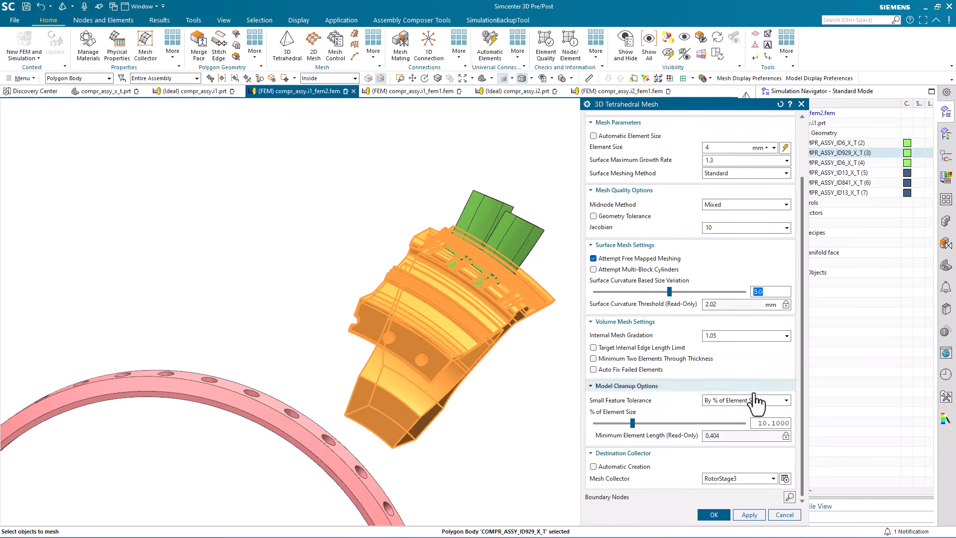
click(731, 479)
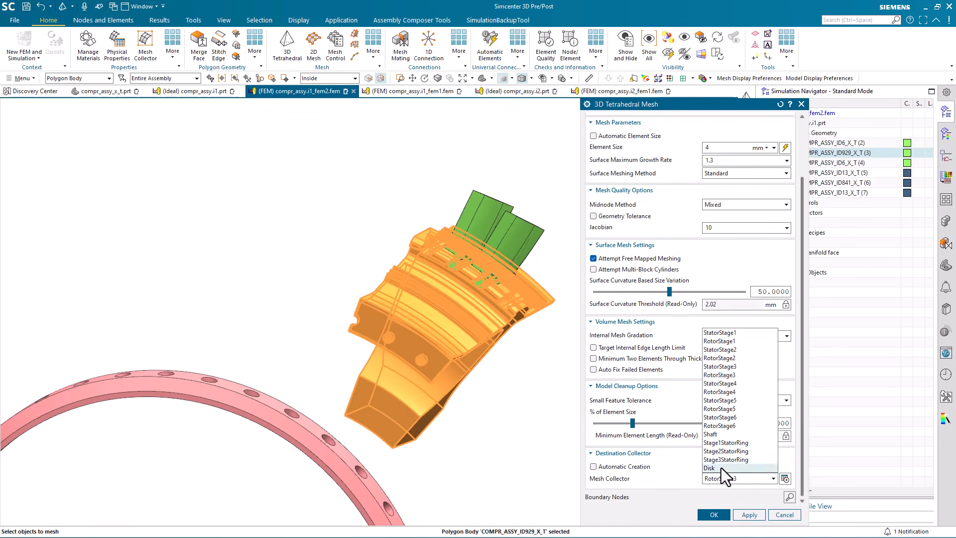
click(721, 468)
click(715, 515)
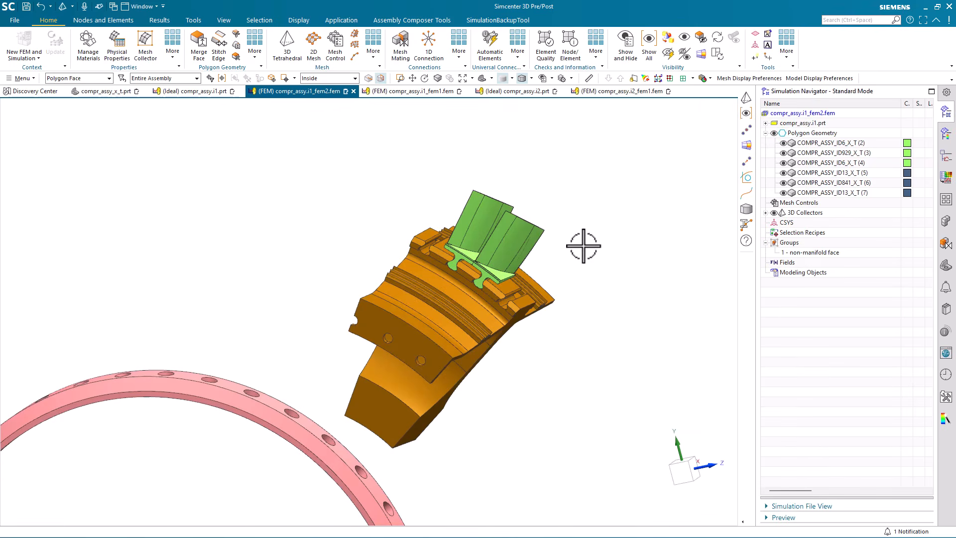
- Examine the mesh transition between the rotor blade roots and the disk slots, including the contact faces
mouse_move(584, 247)
middle_down()
mouse_move(689, 239)
mouse_move(623, 229)
mouse_move(591, 238)
middle_up()
scroll(591, 238, up, 10)
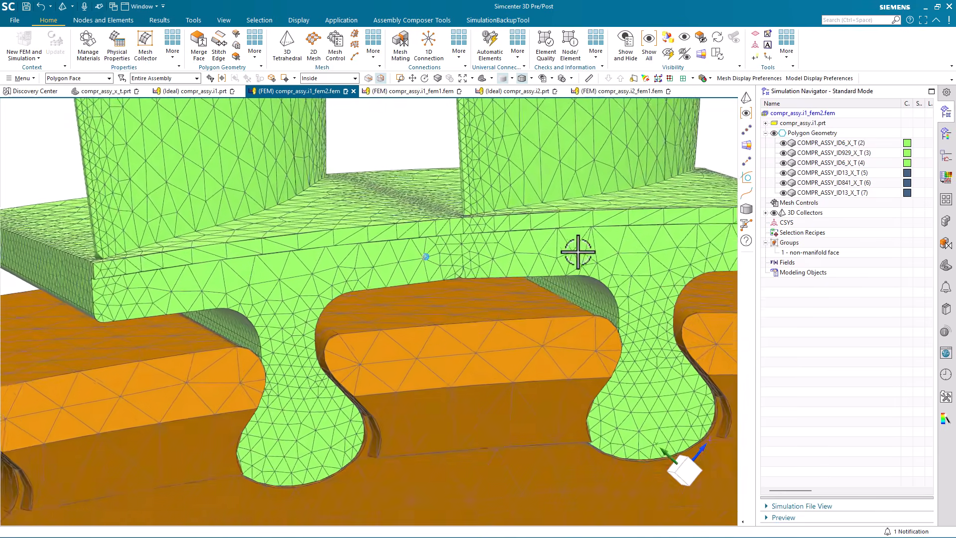
scroll(508, 319, up, 6)
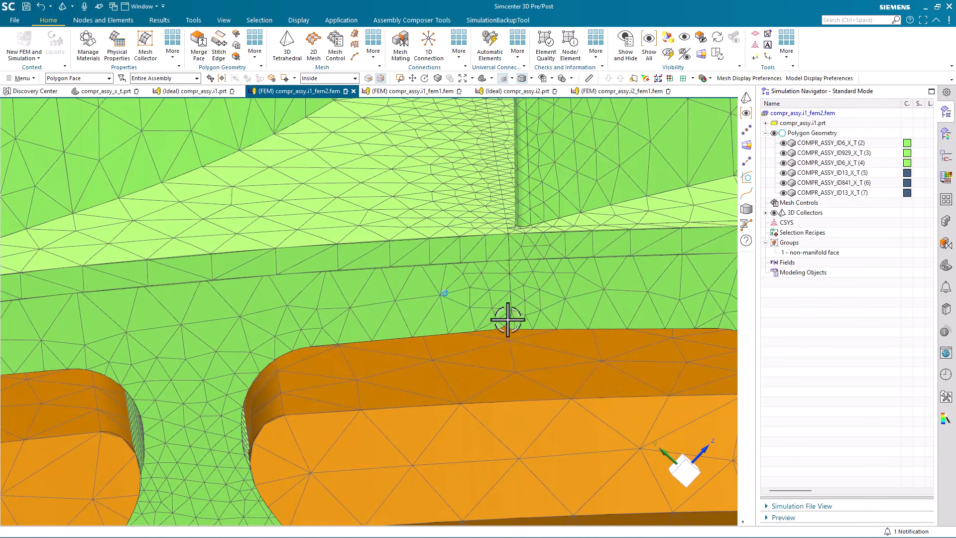
middle_drag(507, 259, 427, 253)
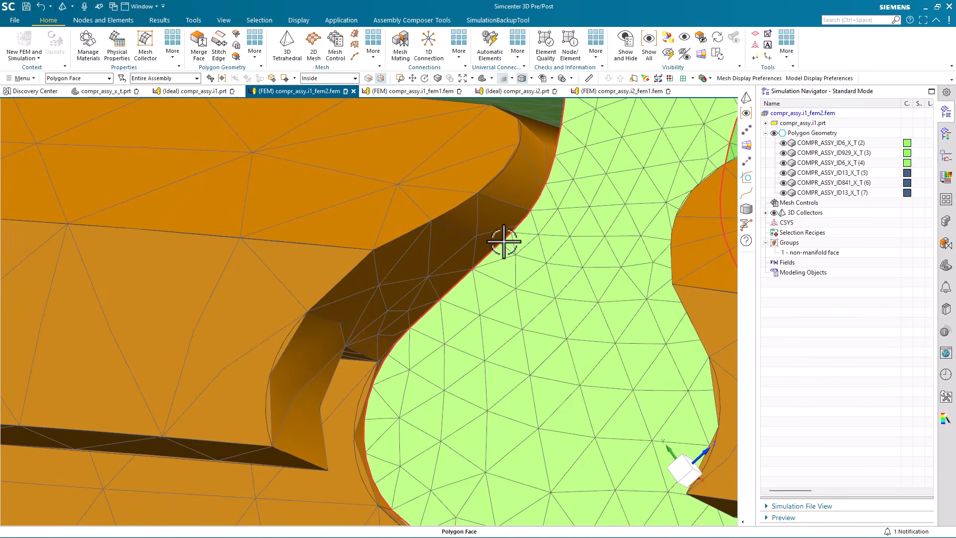
scroll(504, 261, down, 5)
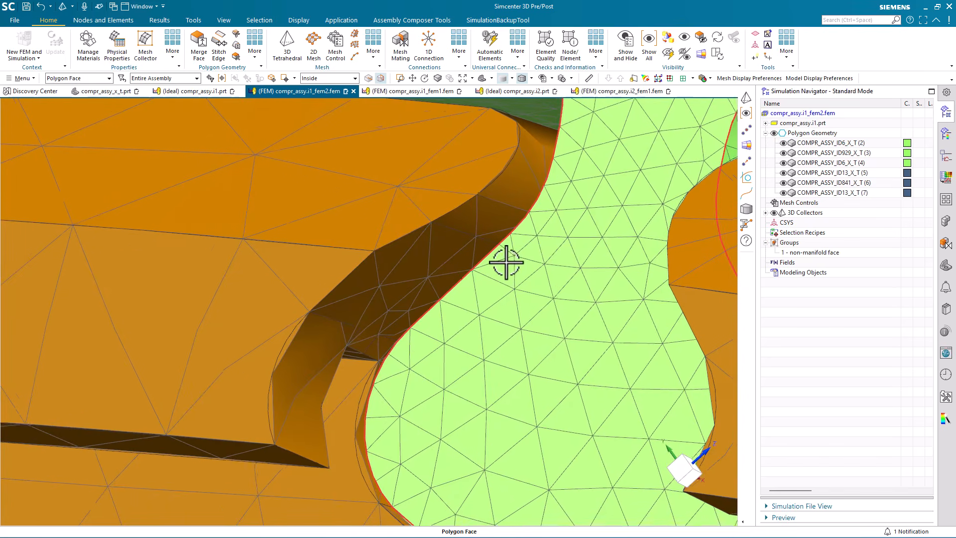
middle_drag(463, 328, 463, 280)
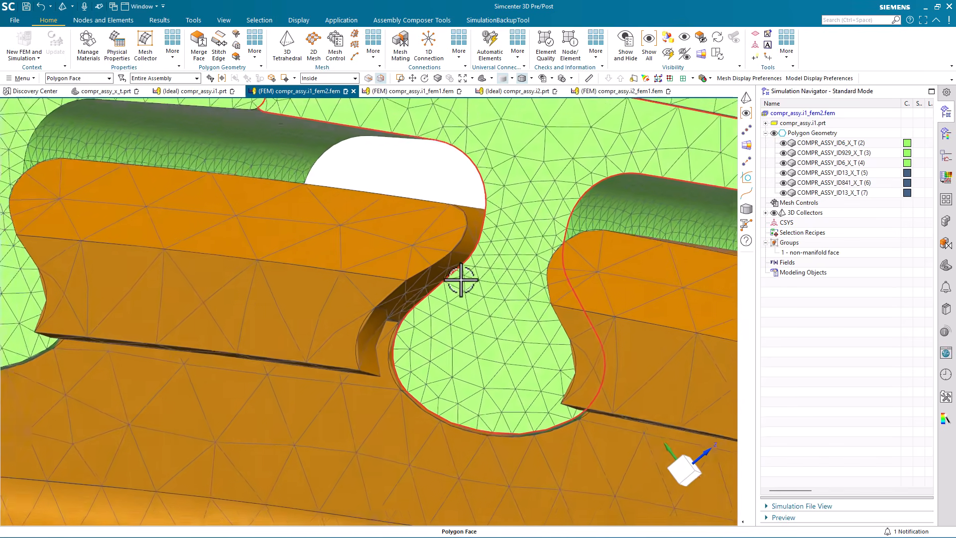
scroll(463, 280, down, 2)
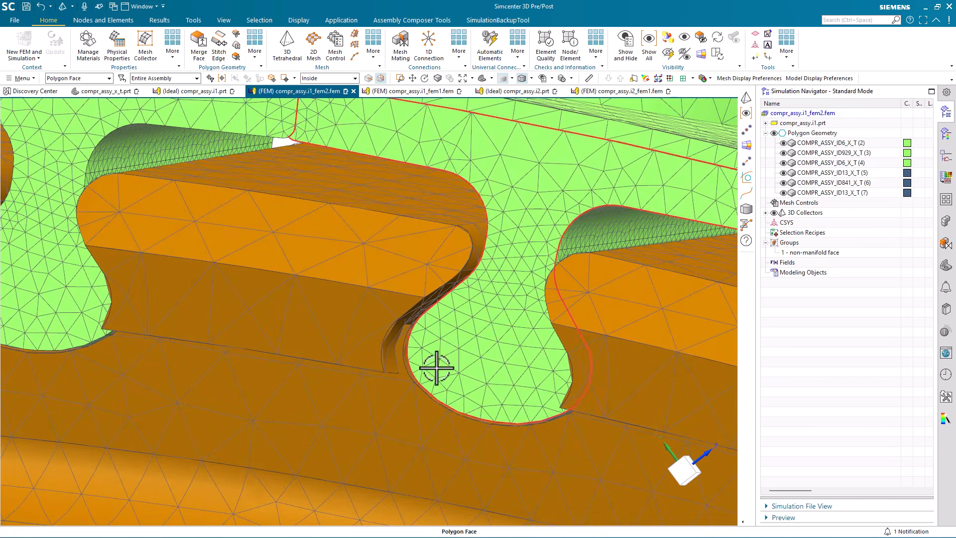
scroll(436, 371, down, 8)
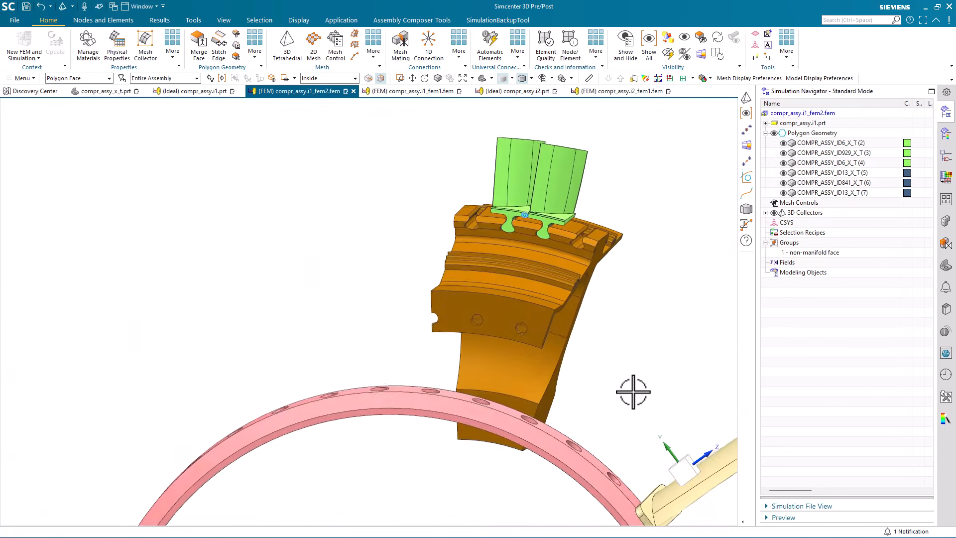
scroll(633, 392, up, 2)
scroll(633, 392, down, 3)
middle_drag(633, 392, 702, 293)
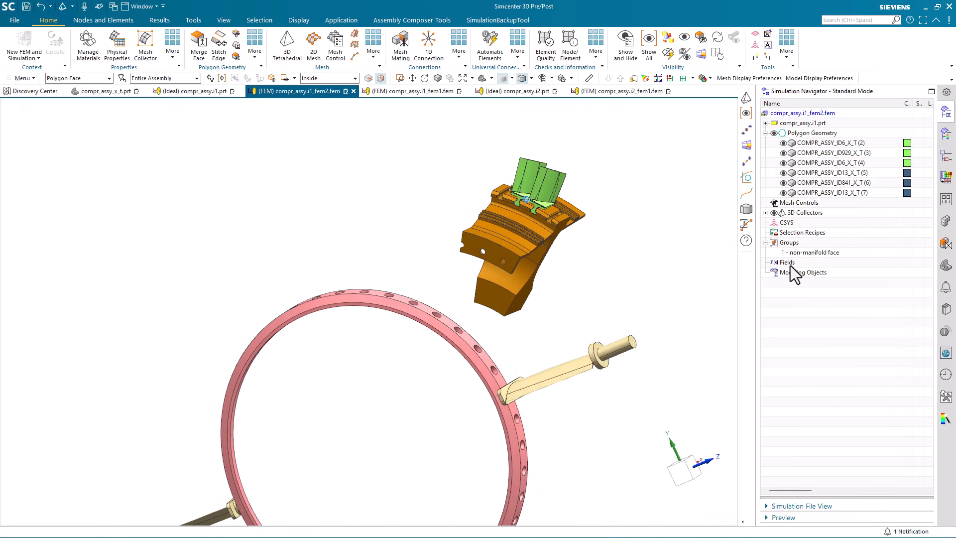
- Show only the faces of the non-manifold face group
click(798, 252)
right_click(798, 252)
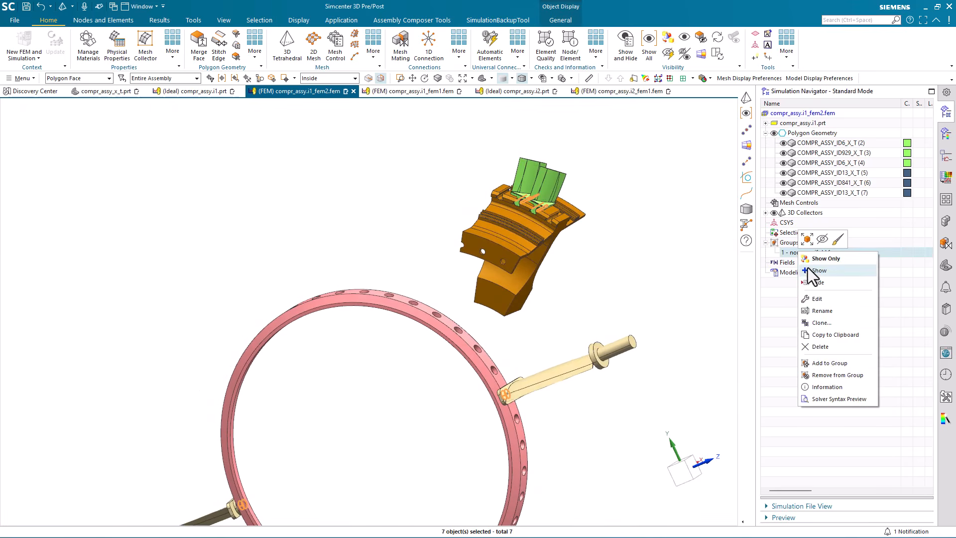
click(815, 258)
mouse_move(607, 267)
middle_down()
mouse_move(605, 278)
mouse_move(611, 134)
middle_up()
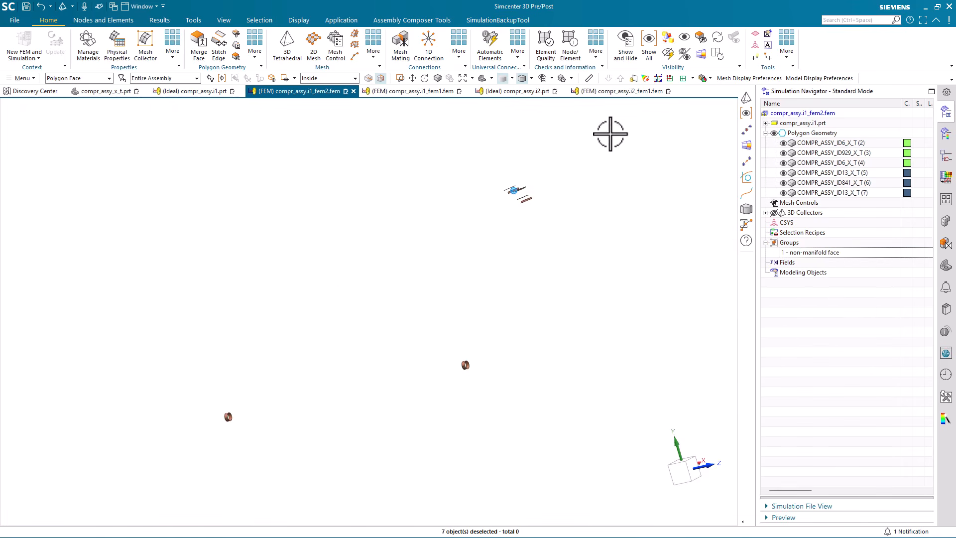
- Show only the elements related to all displayed polygon faces, using the Related Elements method restricted to visible entities
click(667, 37)
click(332, 108)
scroll(369, 207, down, 1)
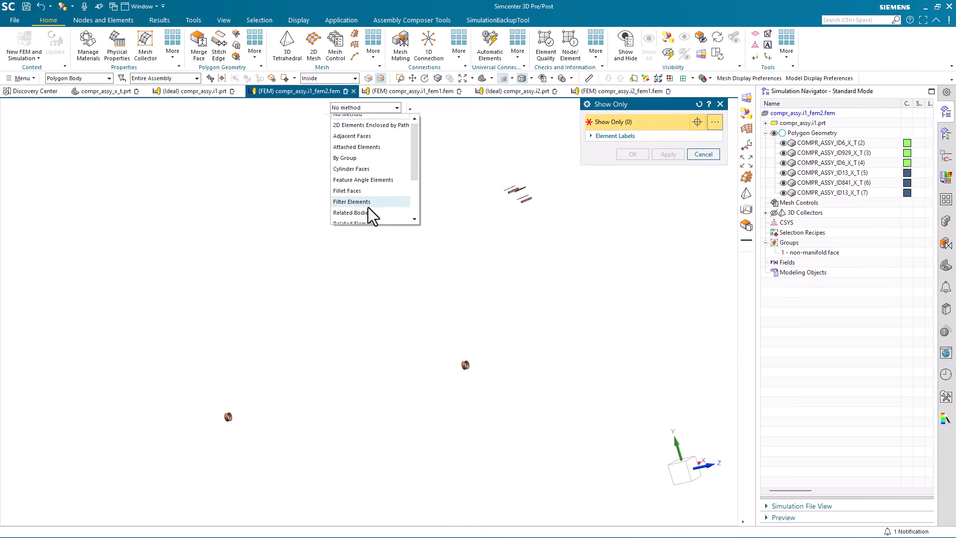
scroll(369, 207, down, 1)
click(369, 207)
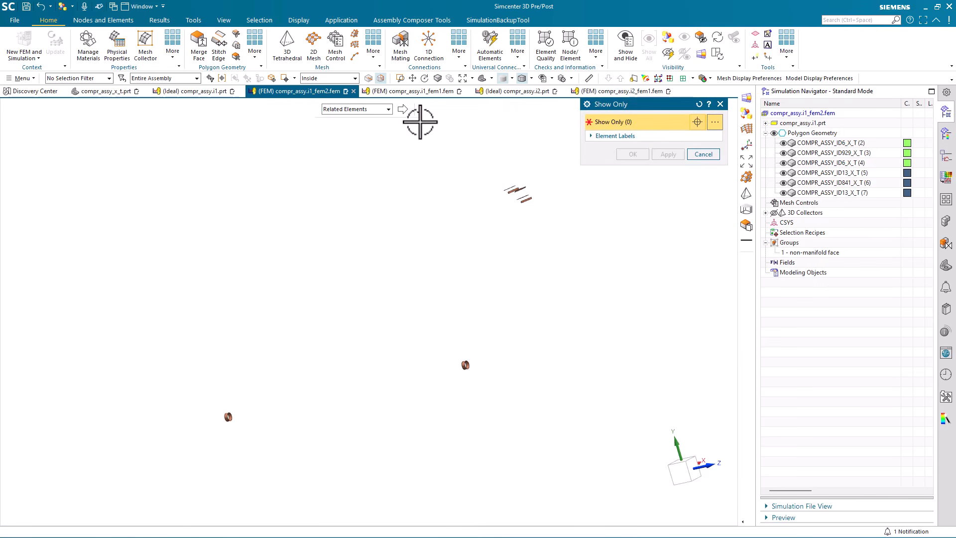
click(401, 109)
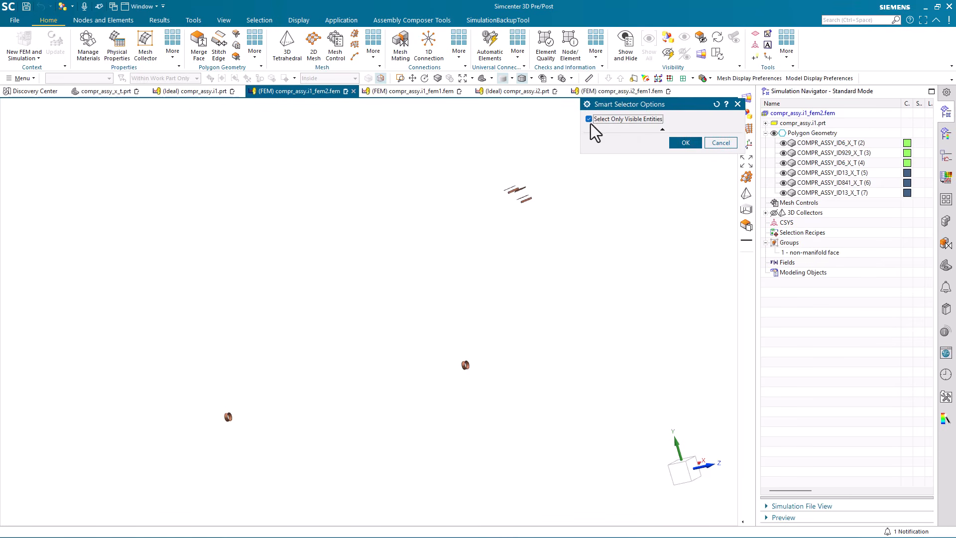
click(683, 143)
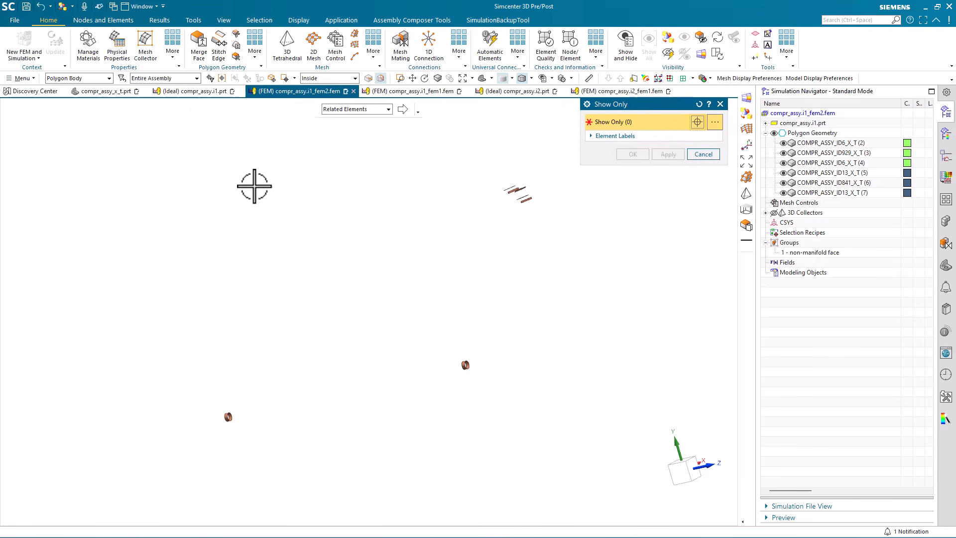
click(80, 79)
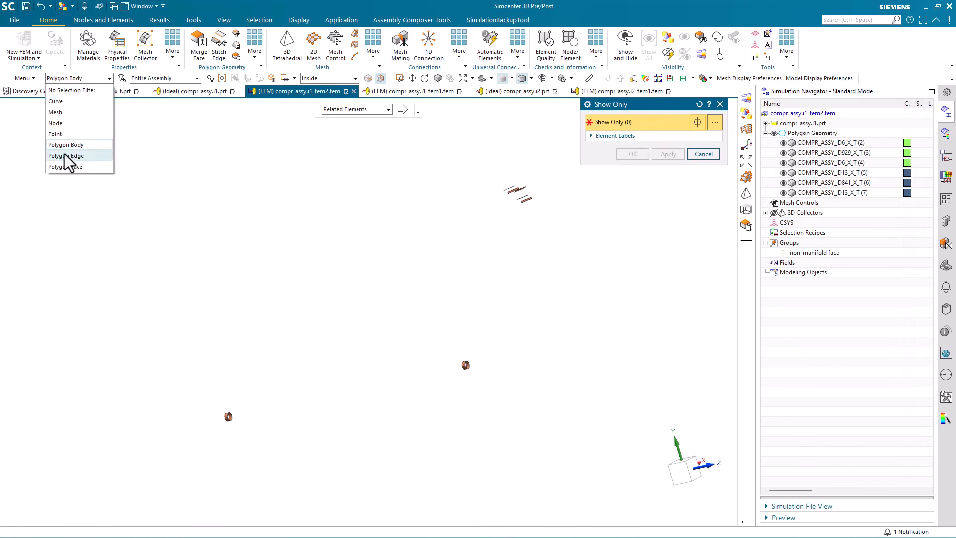
click(66, 166)
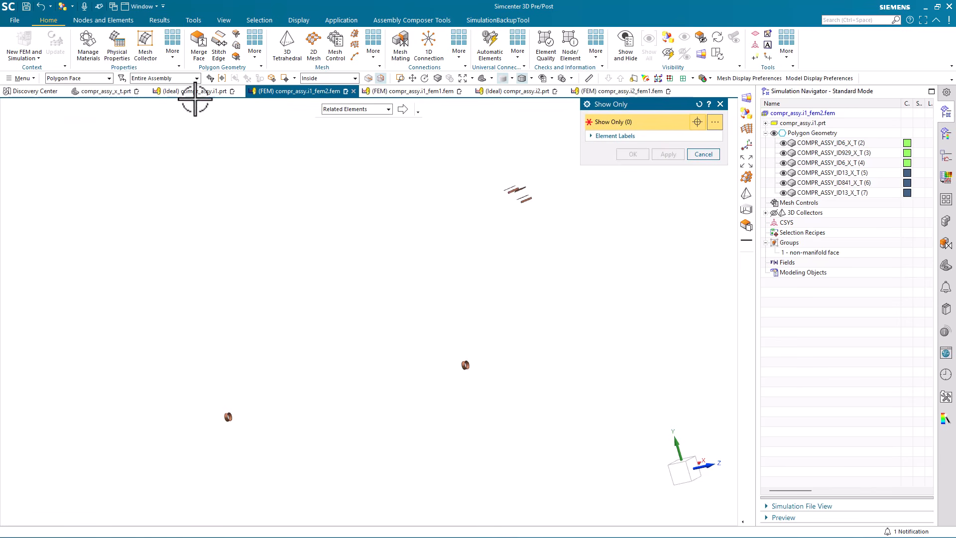
click(222, 79)
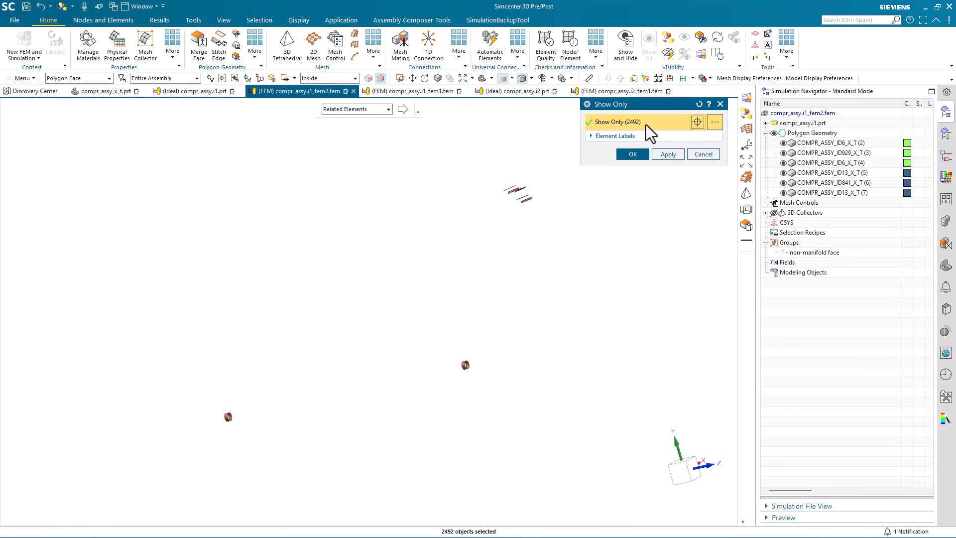
click(632, 155)
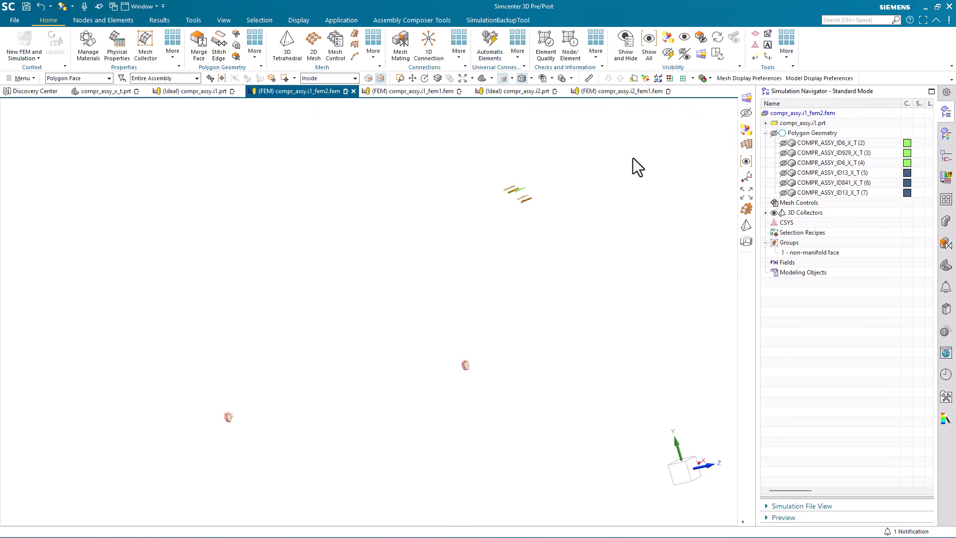
- Redisplay the complete StatorStage1 blade meshes and examine the ring elements attached around their pins
scroll(245, 439, up, 9)
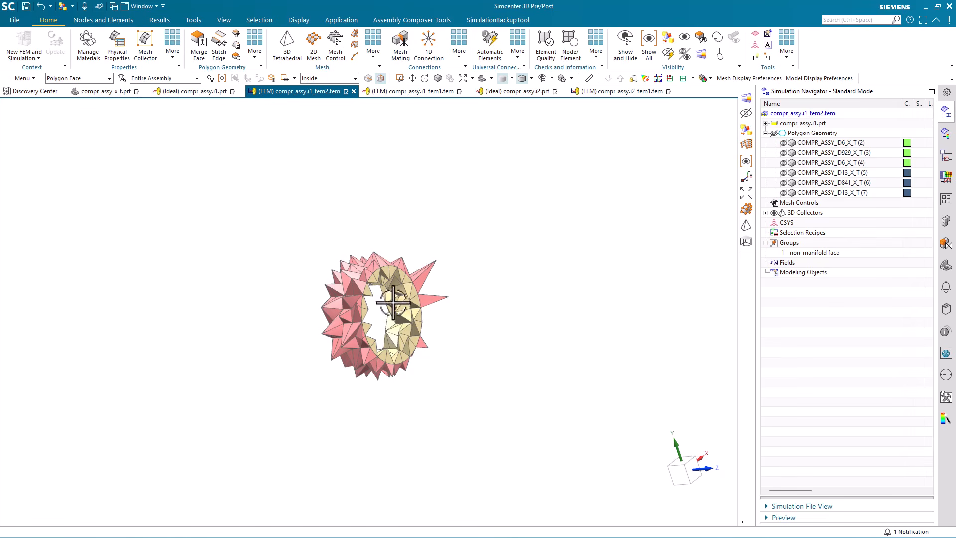
click(766, 213)
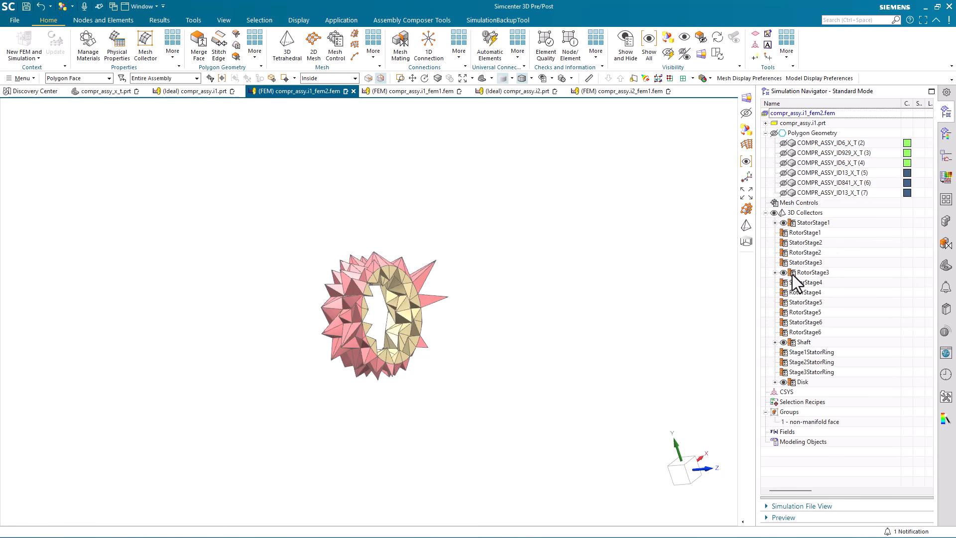
click(783, 223)
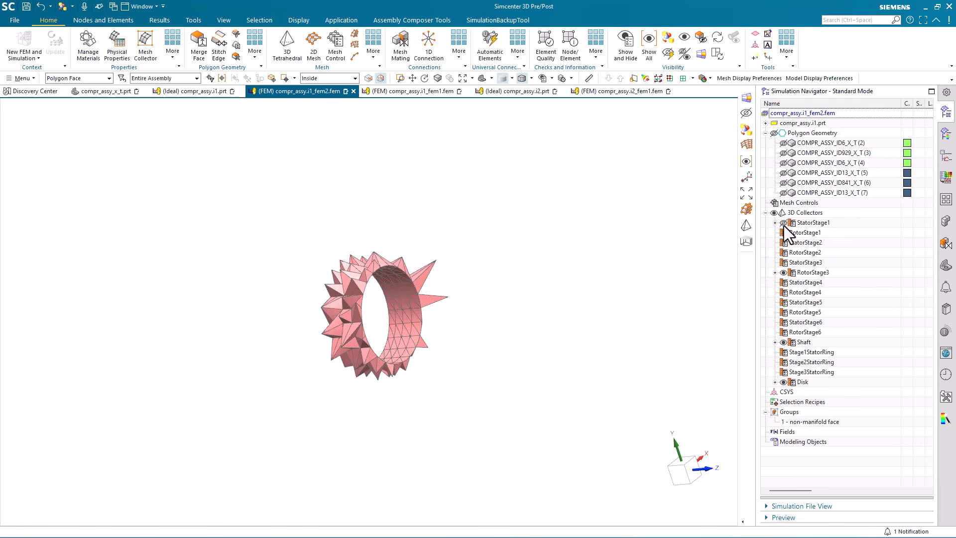
click(784, 223)
middle_drag(618, 349, 504, 384)
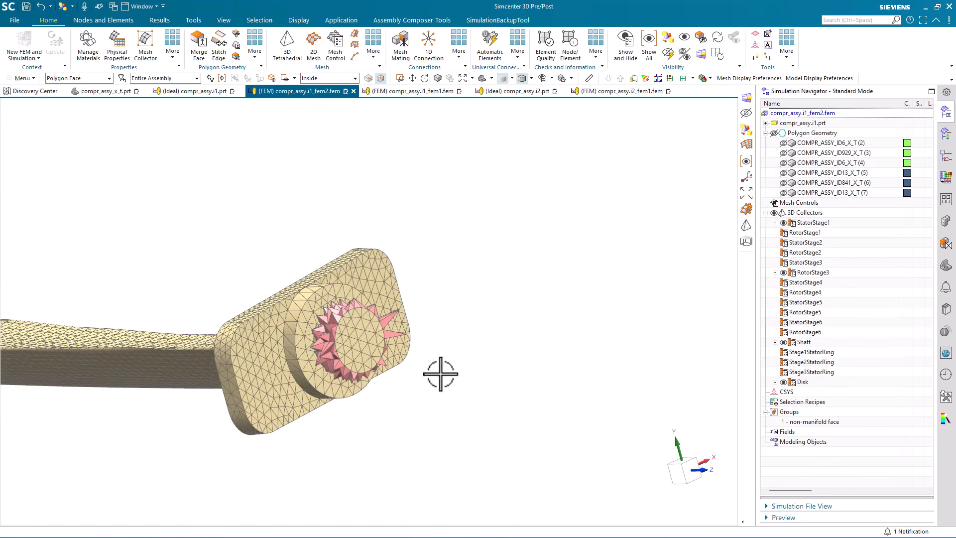
scroll(444, 377, down, 3)
scroll(444, 377, down, 4)
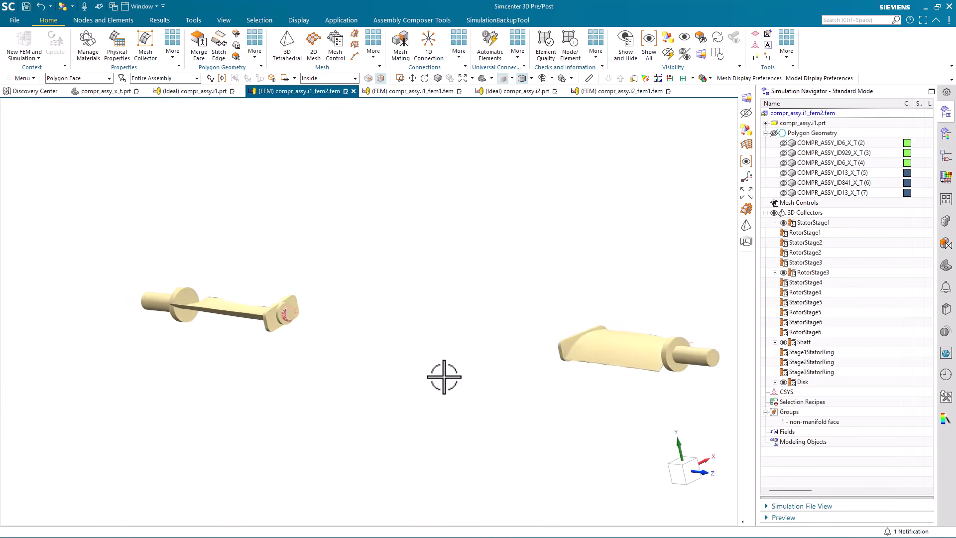
scroll(443, 377, up, 2)
scroll(444, 377, up, 5)
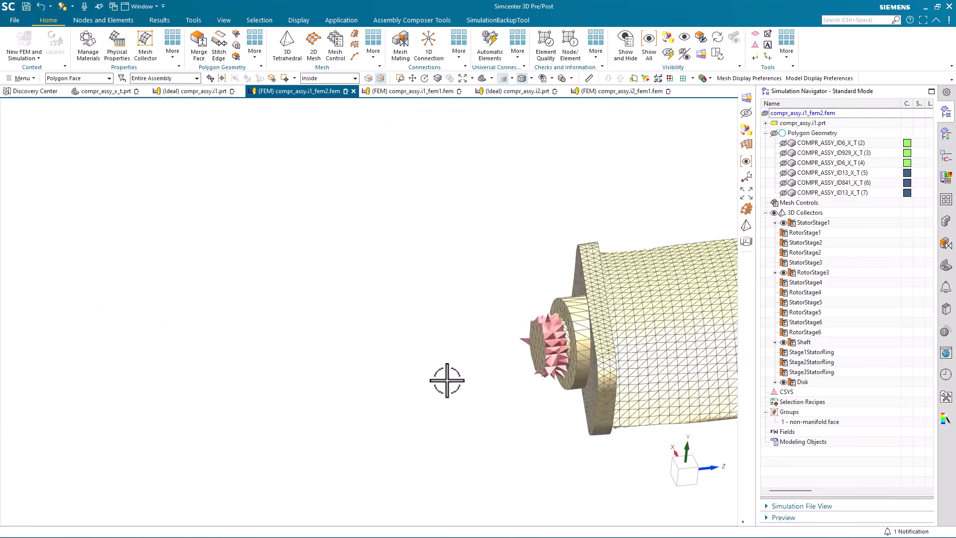
- Examine the RotorStage3 and Disk elements along the shared contact faces between the blade roots and disk slots
scroll(534, 238, down, 8)
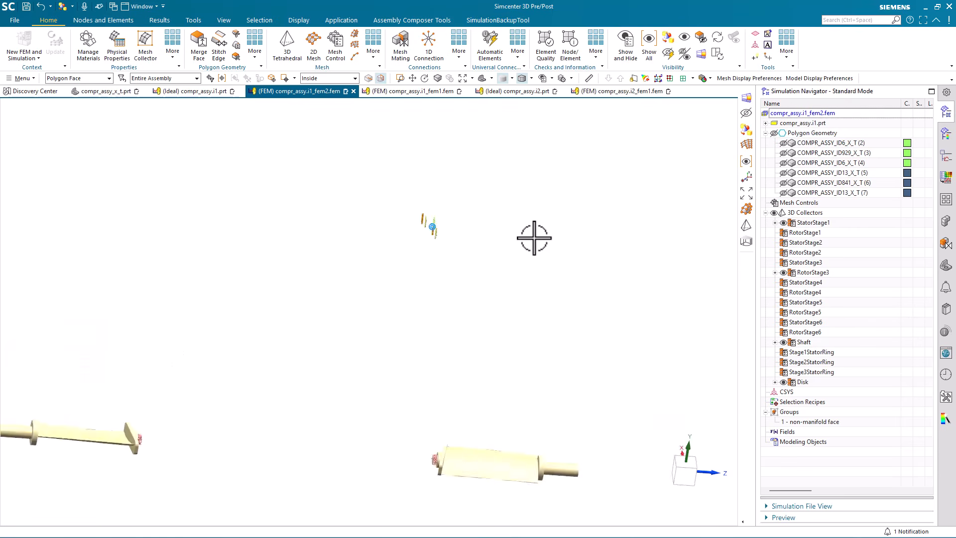
scroll(536, 283, up, 5)
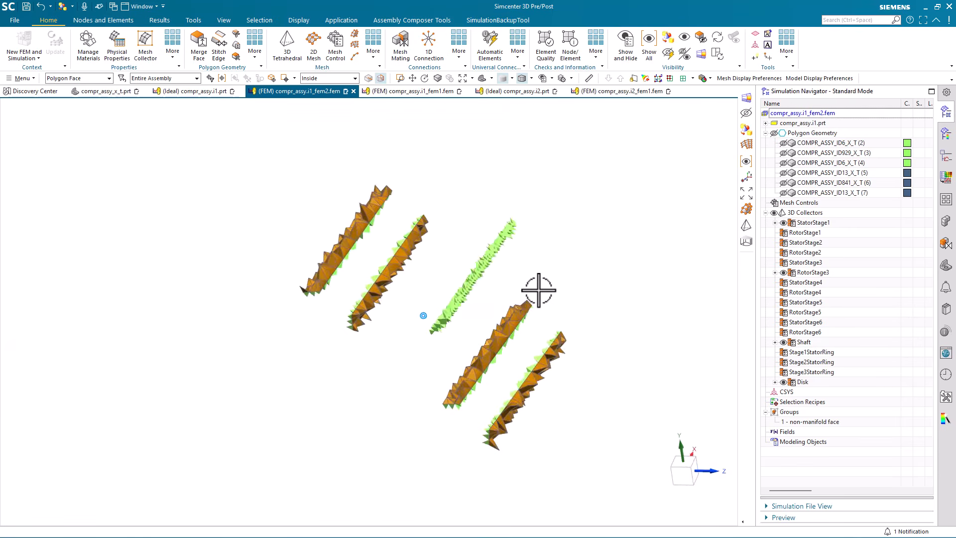
middle_drag(539, 291, 544, 395)
middle_drag(543, 321, 581, 309)
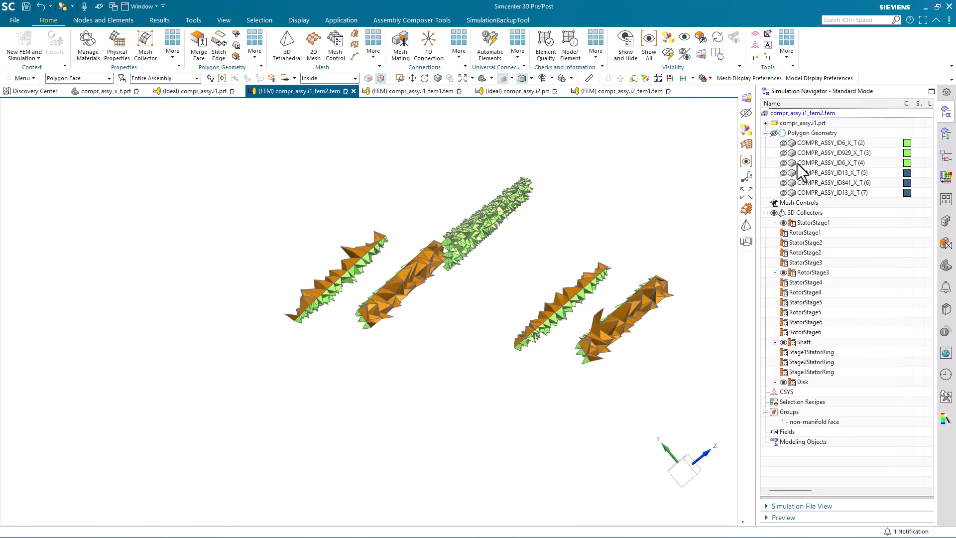
- Redisplay the complete COMPR_ASSY_ID6_X_T rotor mesh in RotorStage3 and examine its root against the adjoining disk contact elements
click(775, 382)
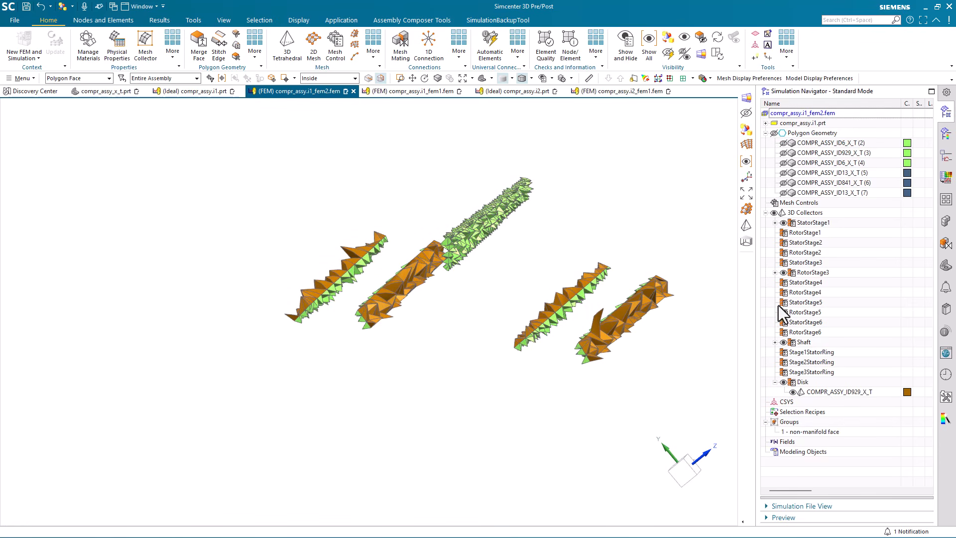
click(775, 273)
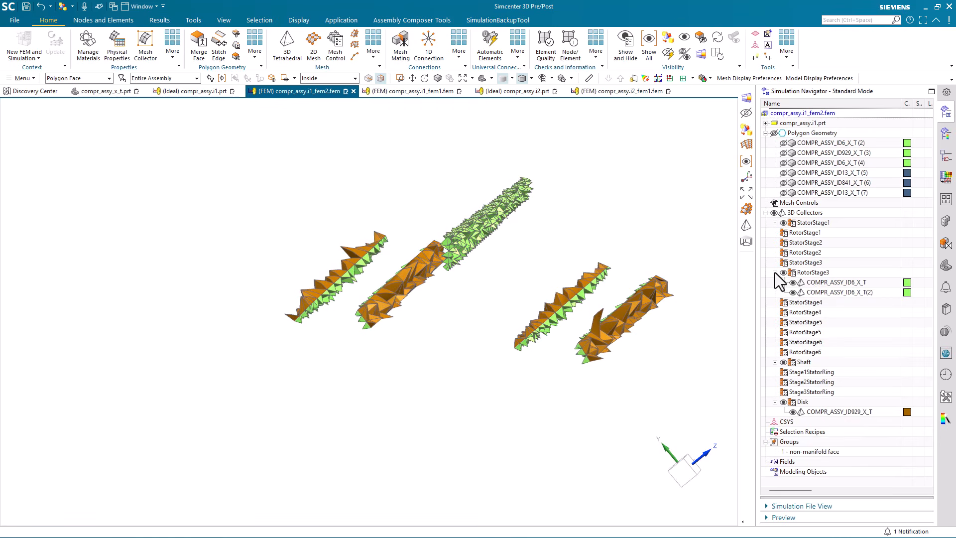
click(822, 282)
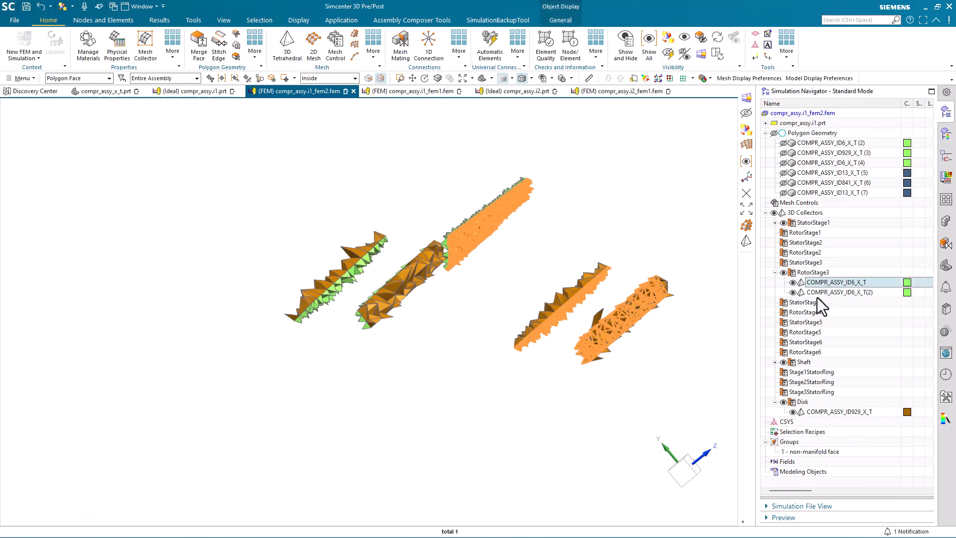
click(812, 274)
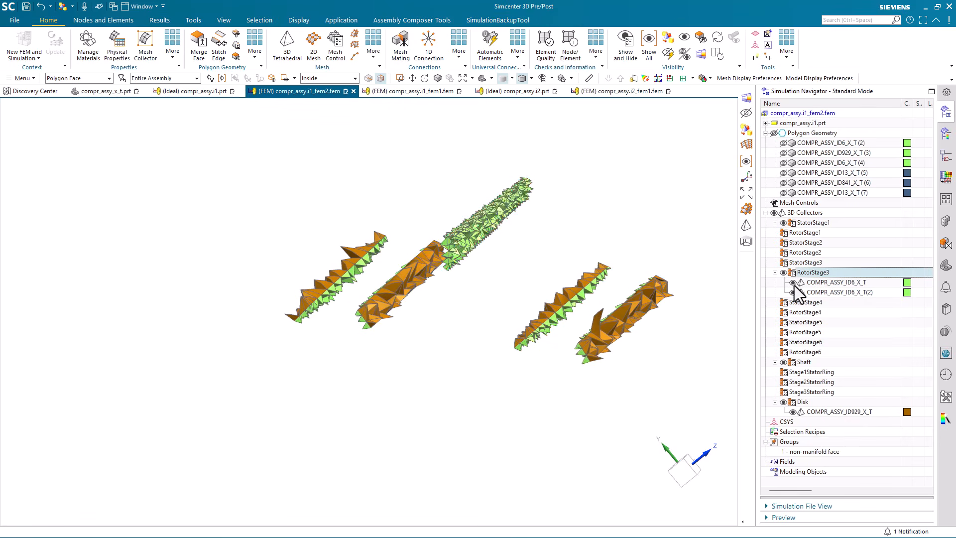
click(793, 292)
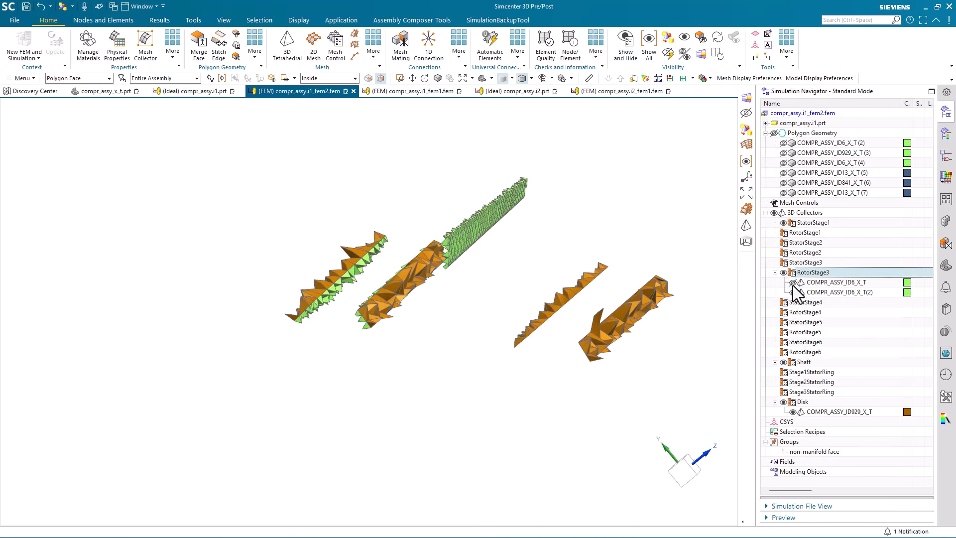
middle_drag(432, 471, 540, 321)
scroll(498, 318, up, 2)
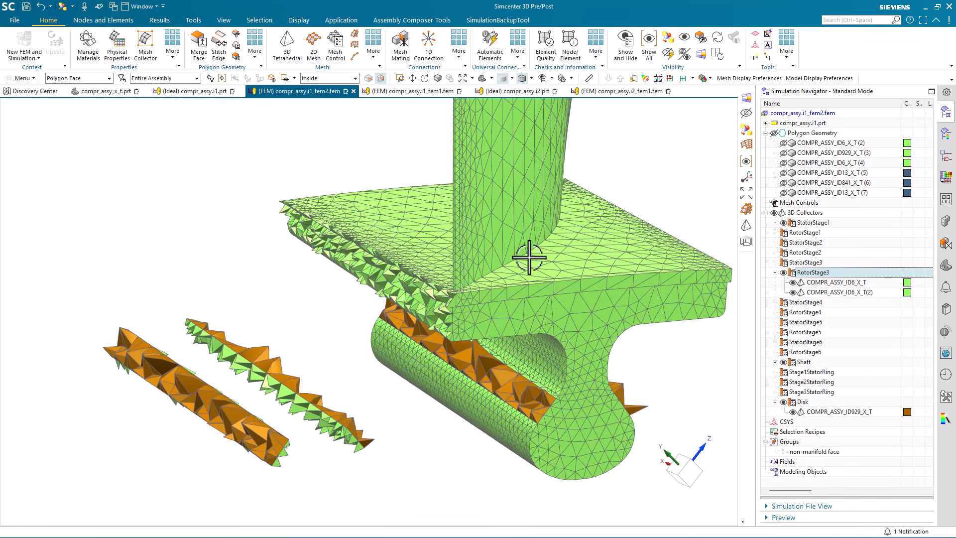
mouse_move(530, 252)
middle_down()
mouse_move(518, 427)
mouse_move(487, 291)
middle_up()
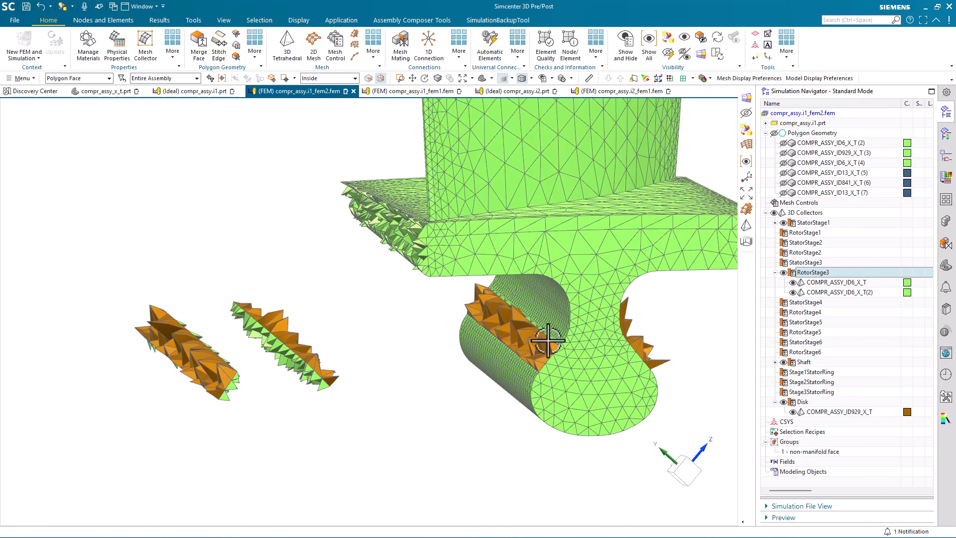
middle_drag(455, 329, 473, 454)
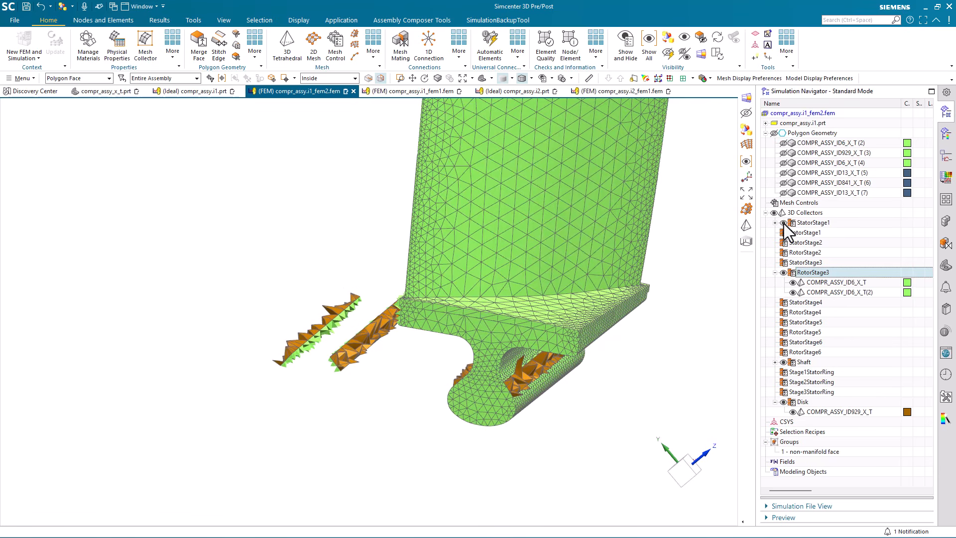
middle_drag(623, 445, 617, 446)
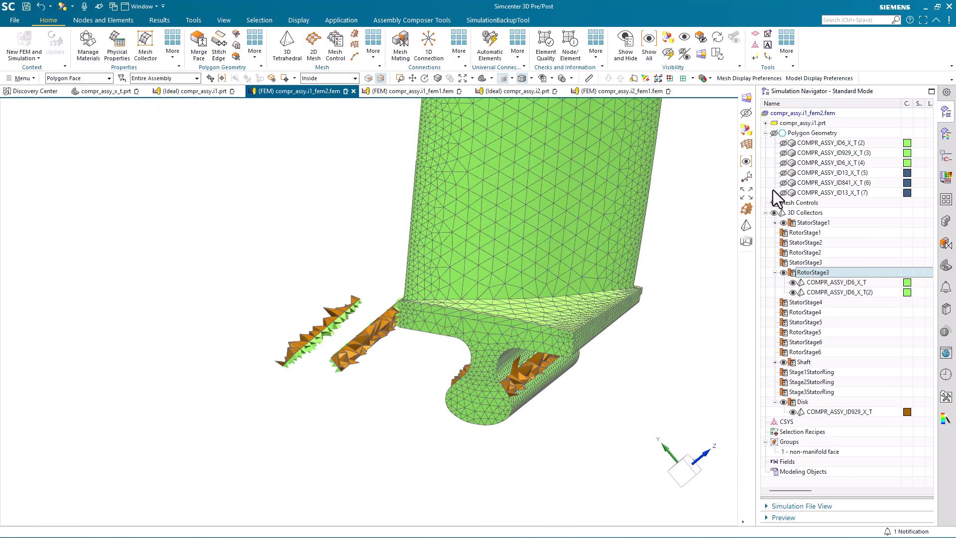
- Redisplay the complete meshes of all 3D collectors, including the disk sector, ring, rotor and stator blades
click(775, 213)
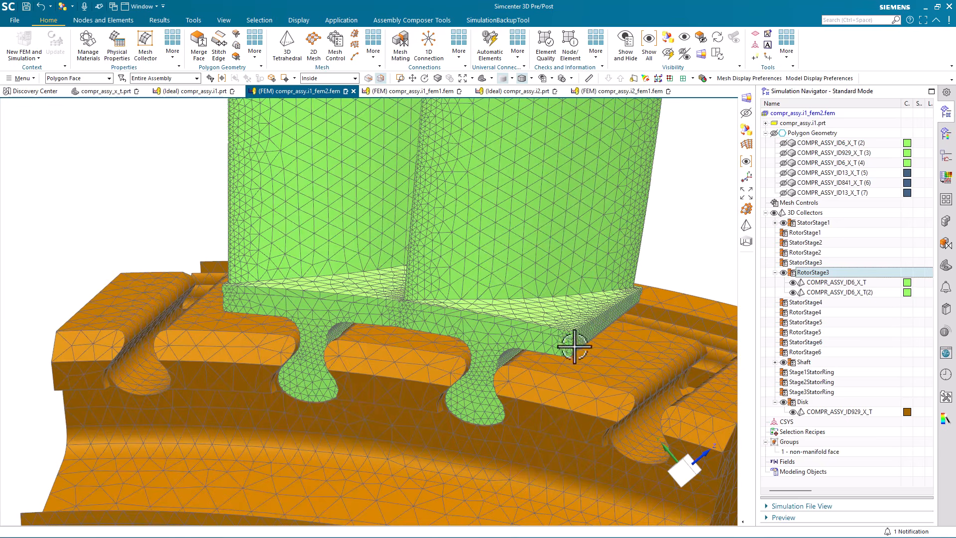
middle_drag(574, 345, 722, 280)
scroll(638, 316, down, 5)
- Open the edit settings of compr_assy.i1_fem2.fem to review its polygon body strategy and non-manifold options
right_click(800, 113)
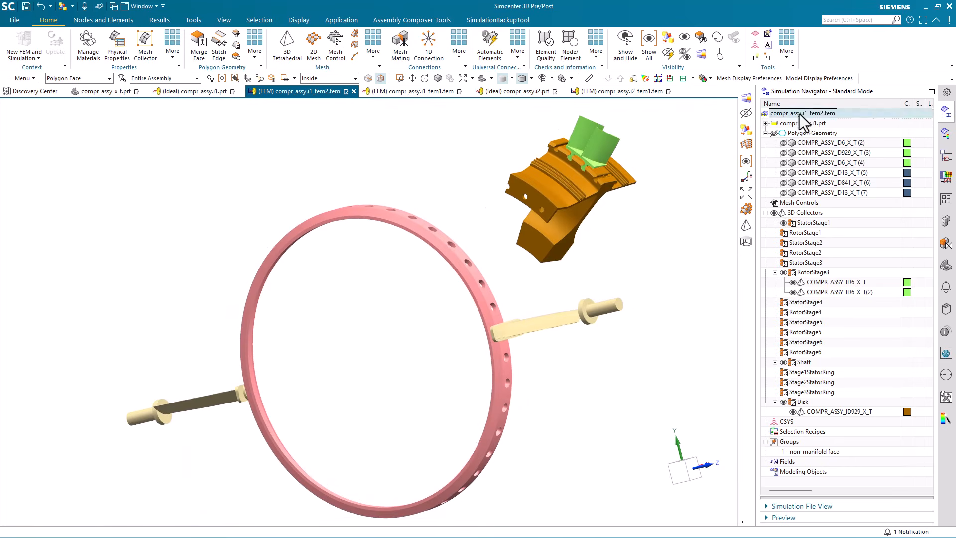
click(812, 148)
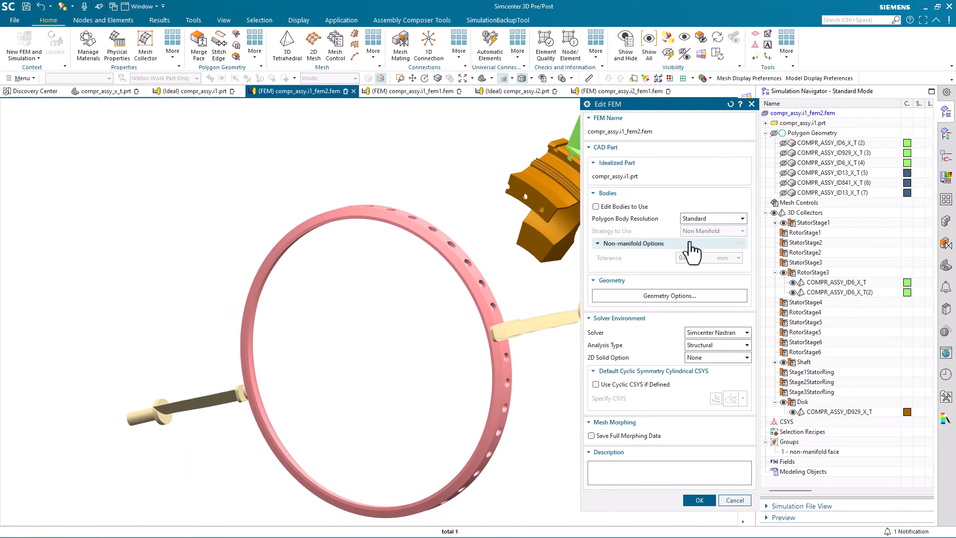
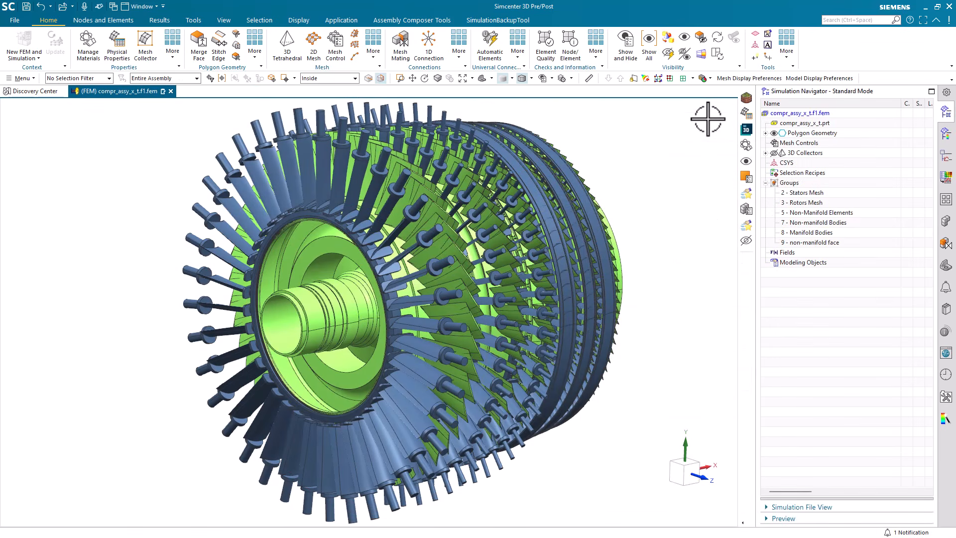
- Review the polygon body strategy and non-manifold tolerance of the full compressor FEM compr_assy_x_t.f1.fem, leaving the settings as they are
click(789, 112)
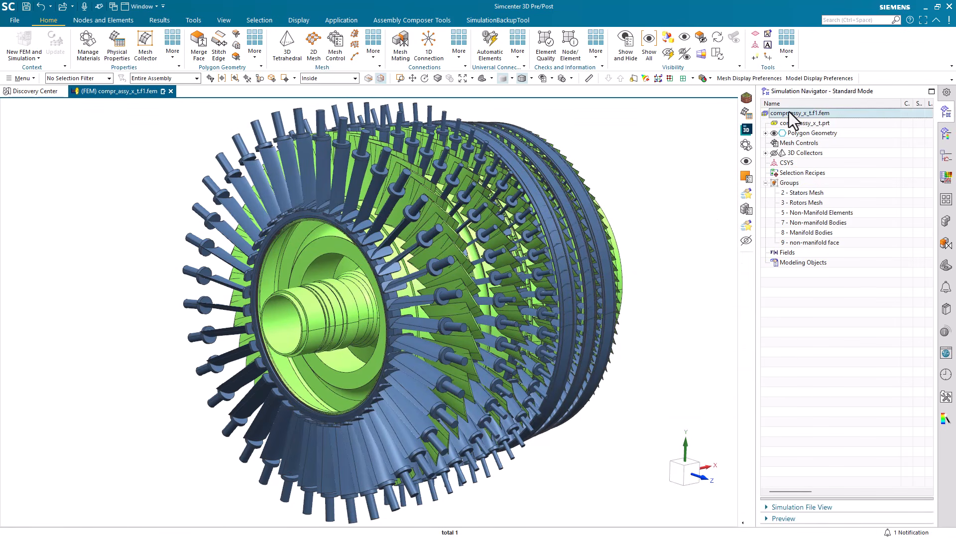
right_click(789, 112)
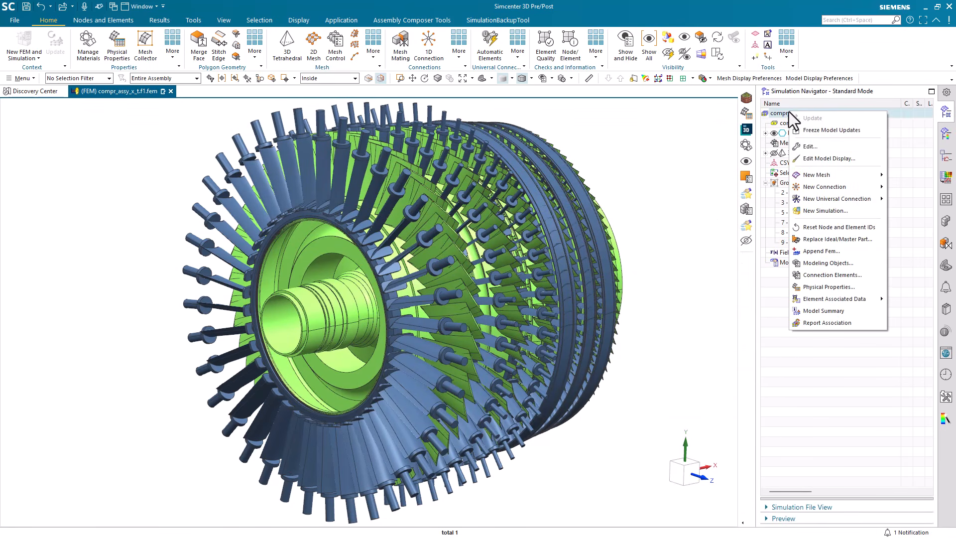
click(805, 146)
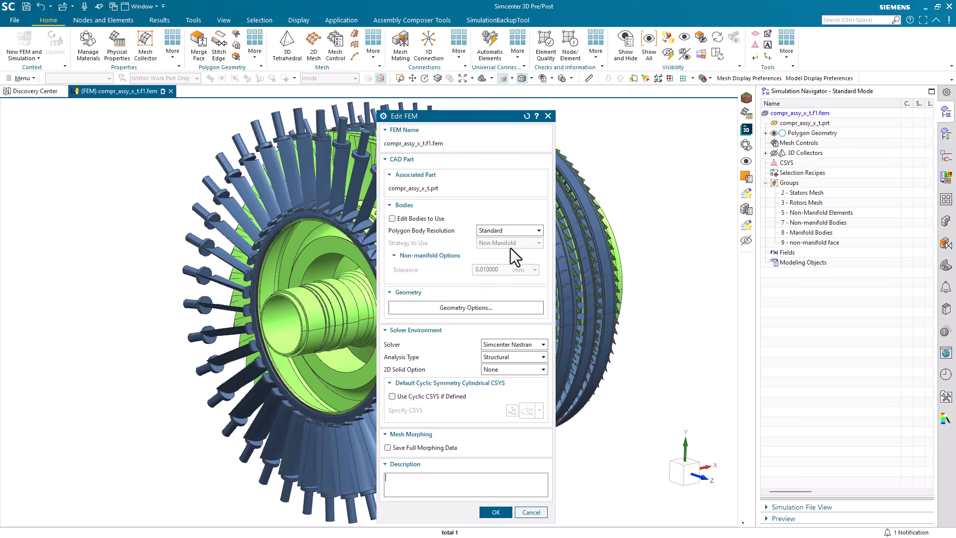
click(531, 513)
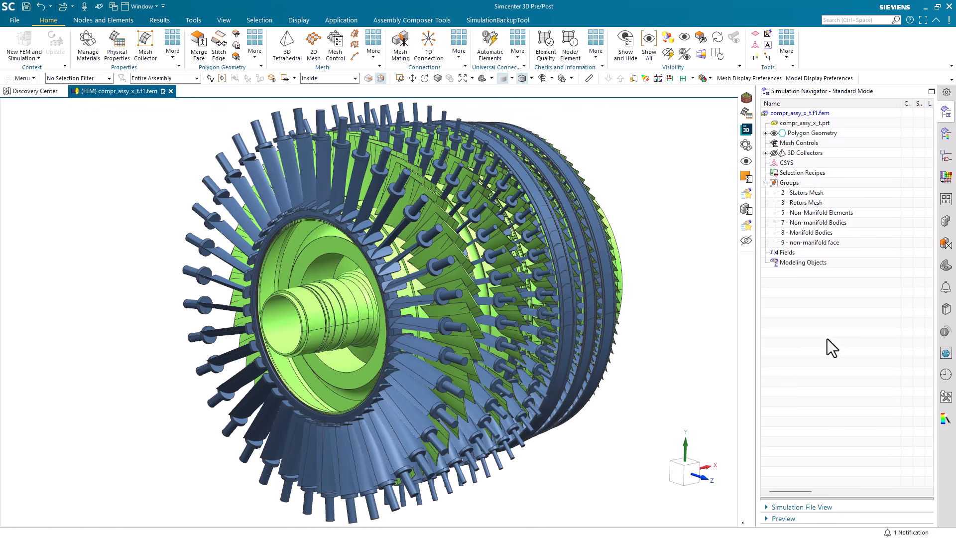
- Hide the bodies of the Manifold Bodies group in the full compressor model
middle_drag(696, 337, 698, 338)
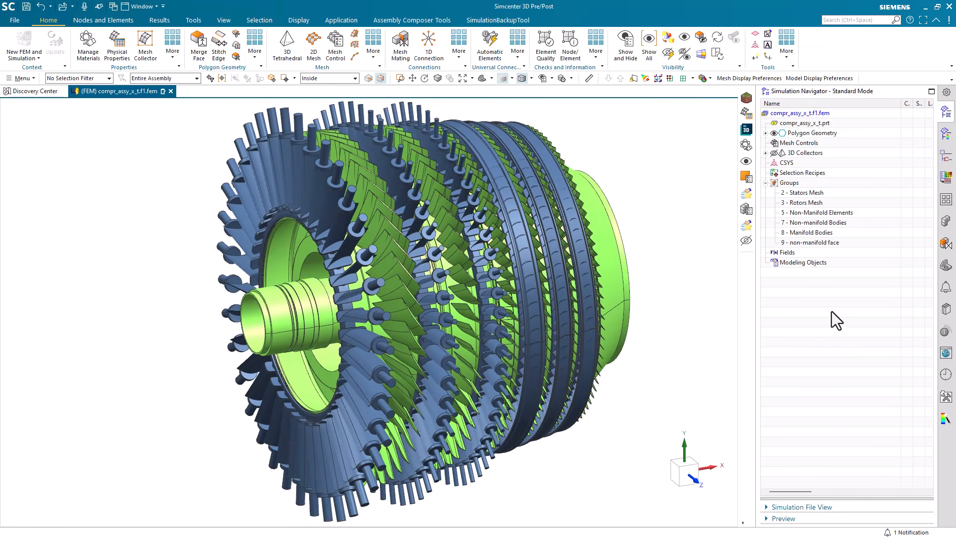
click(814, 232)
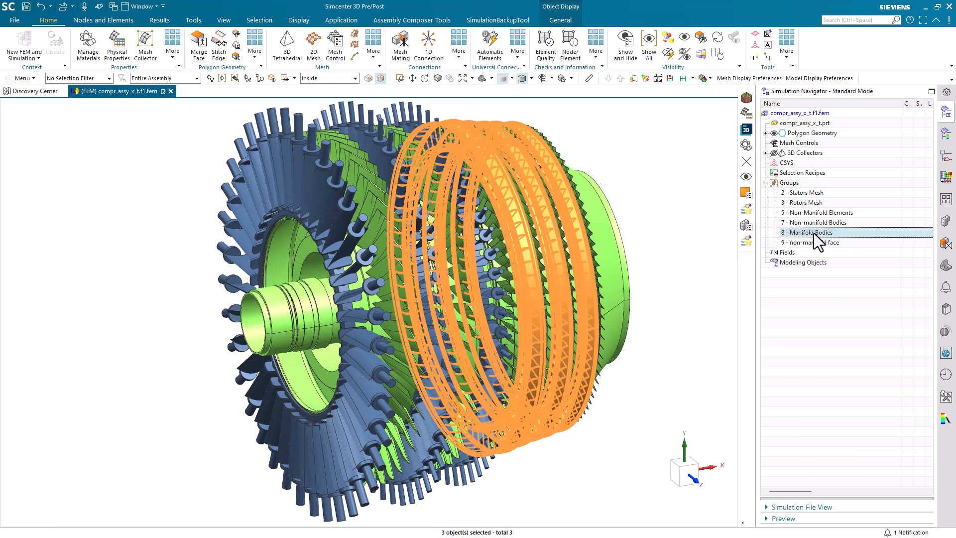
right_click(814, 233)
click(830, 267)
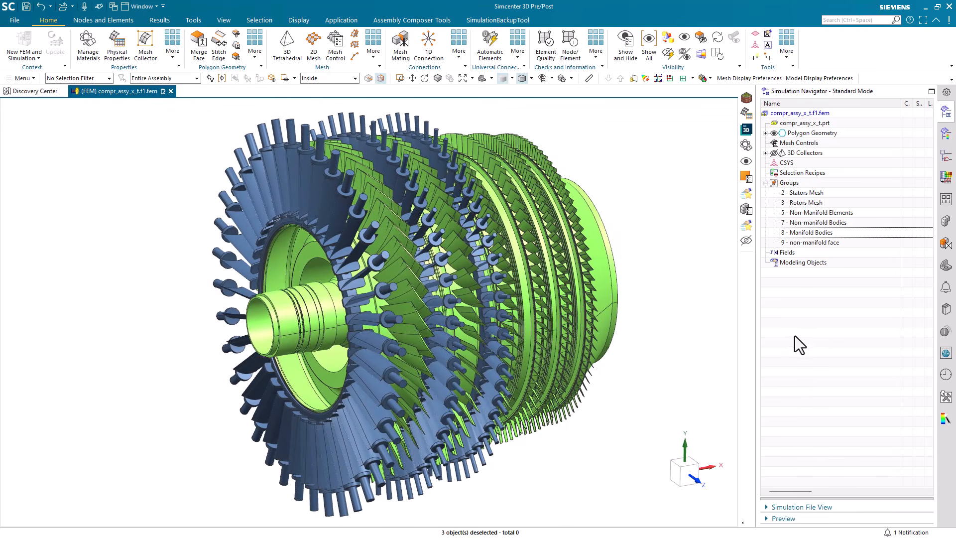
- Highlight the faces of the non-manifold face group, and show the elements of the Non-Manifold Elements group
click(812, 243)
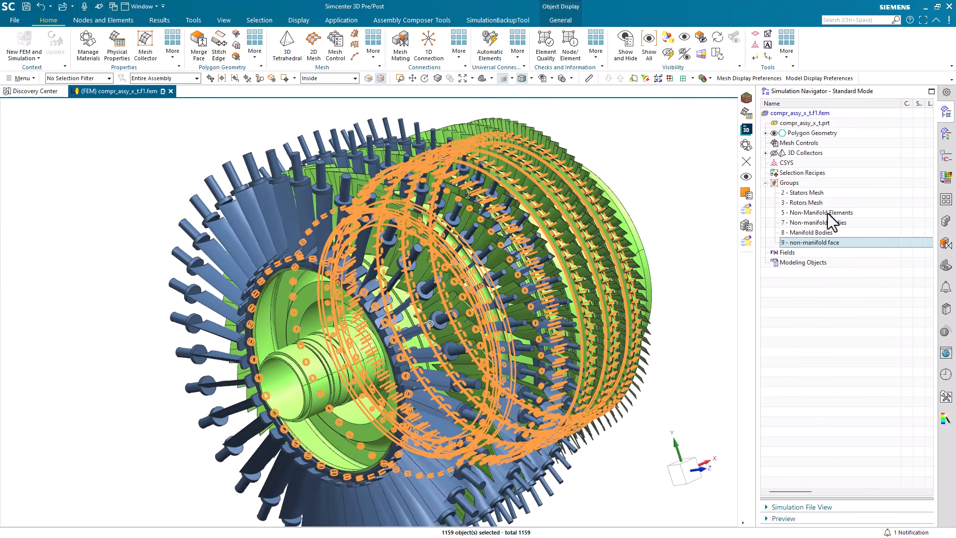
click(828, 213)
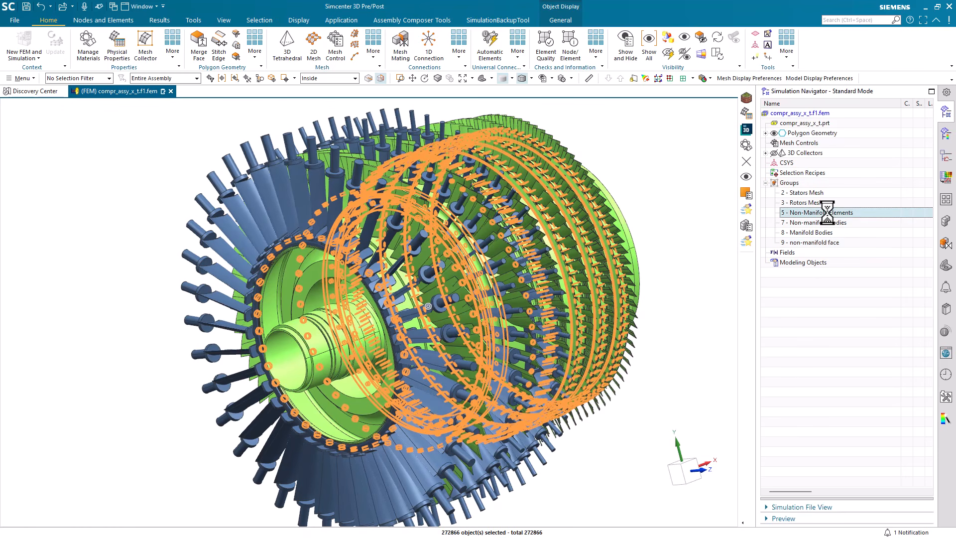
right_click(828, 213)
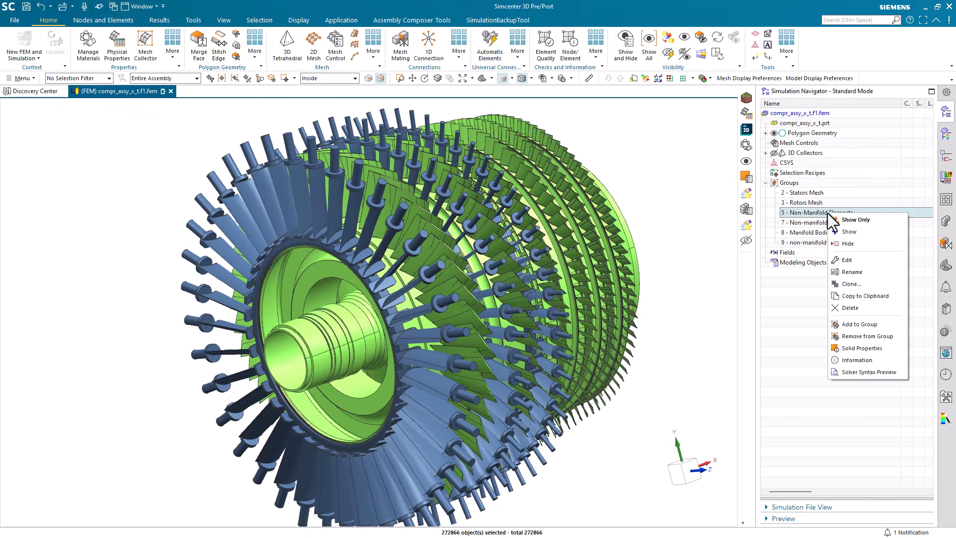
click(842, 230)
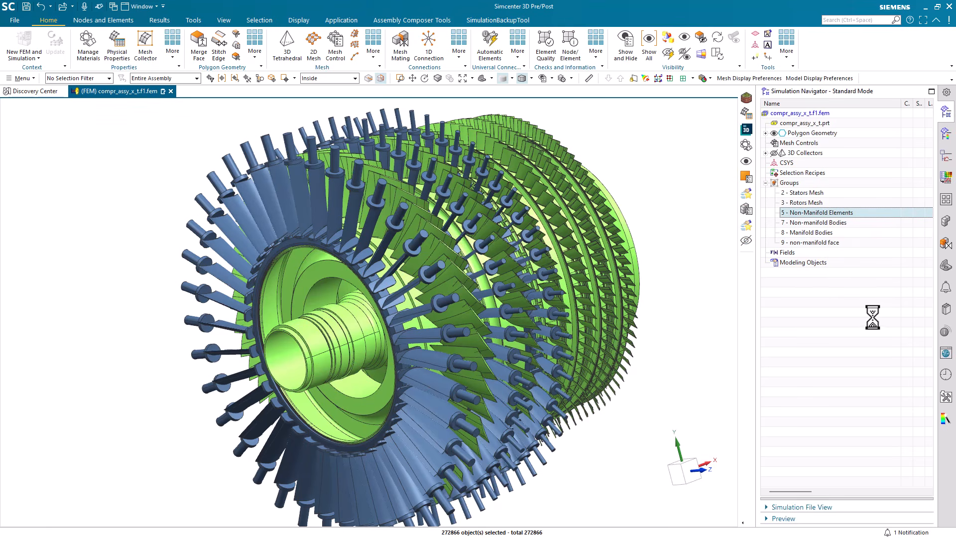